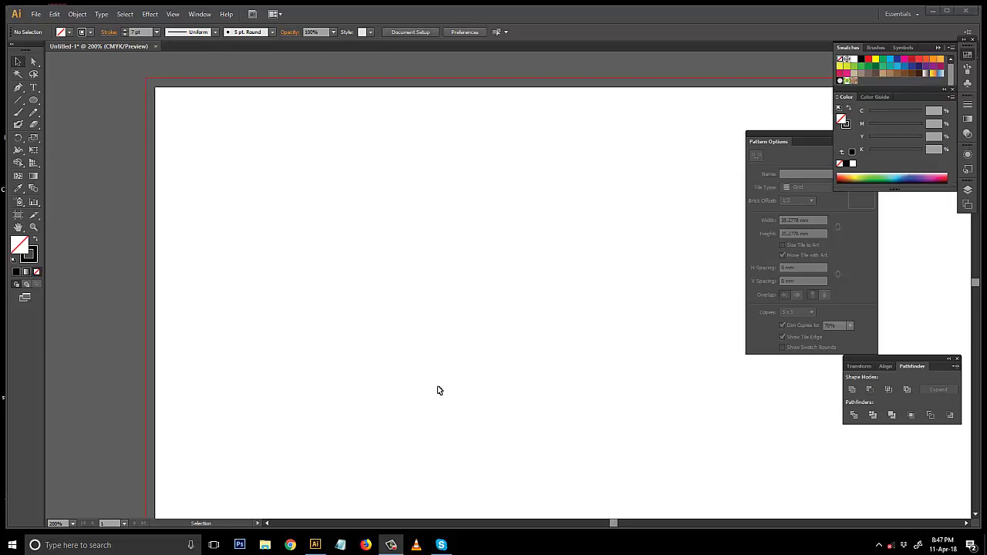
Draw an outlined circle on the artboard with the Ellipse Tool
{"action": "key", "text": "ctrl+plus"}
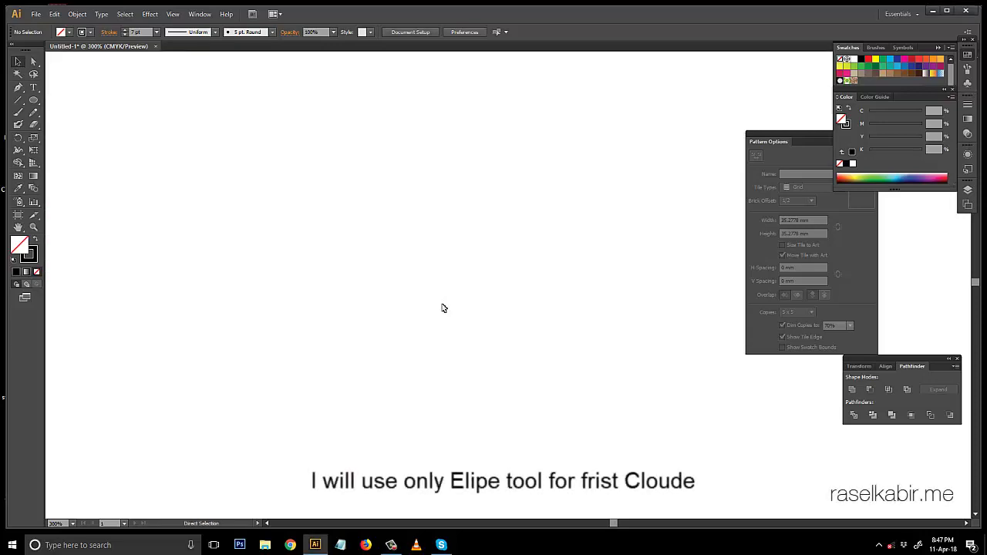
{"action": "left_click_drag", "start_coordinate": [394, 305], "coordinate": [356, 277]}
{"action": "left_click_drag", "start_coordinate": [34, 100], "coordinate": [77, 125]}
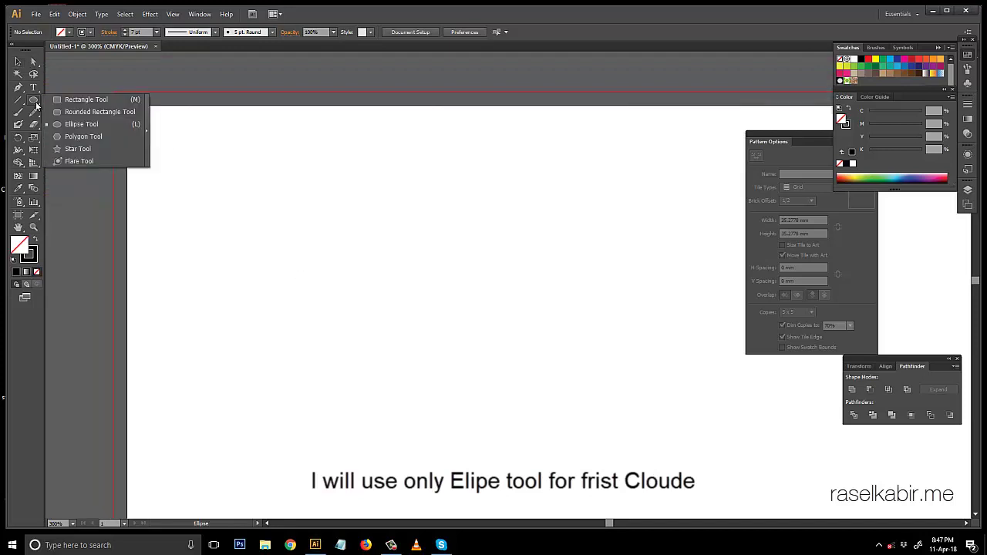
{"action": "left_click_drag", "start_coordinate": [315, 209], "coordinate": [428, 355]}
{"action": "key", "text": "ctrl+plus"}
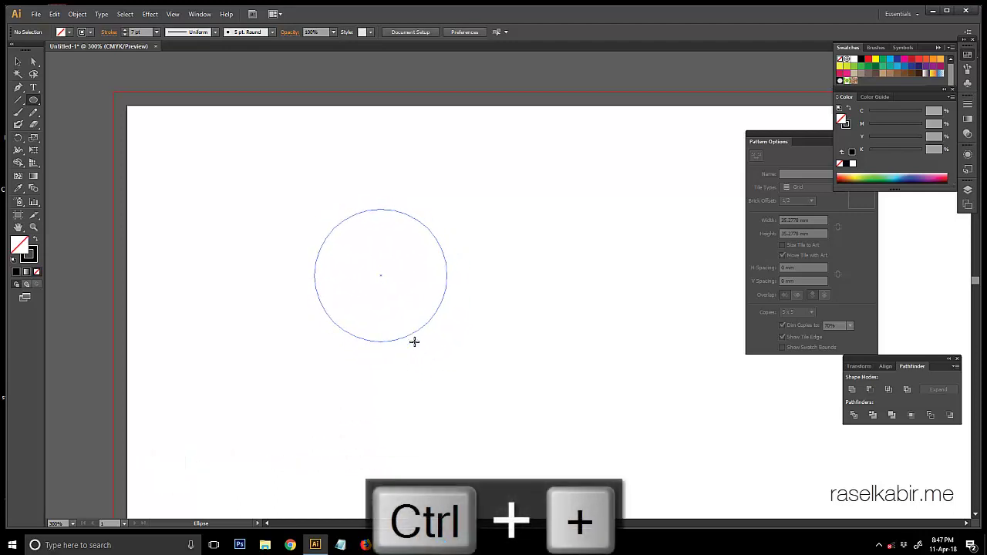
{"action": "left_click_drag", "start_coordinate": [428, 355], "coordinate": [316, 311]}
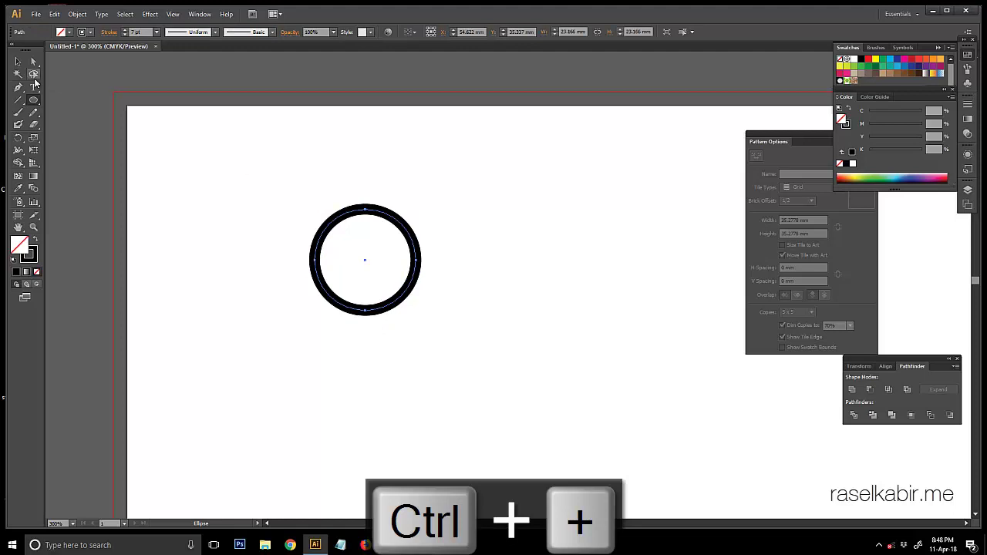
Swap the circle's fill and stroke so it becomes solid black
{"action": "key", "text": "v"}
{"action": "left_click", "coordinate": [136, 129]}
{"action": "key", "text": "ctrl+plus"}
{"action": "left_click_drag", "start_coordinate": [289, 204], "coordinate": [397, 234]}
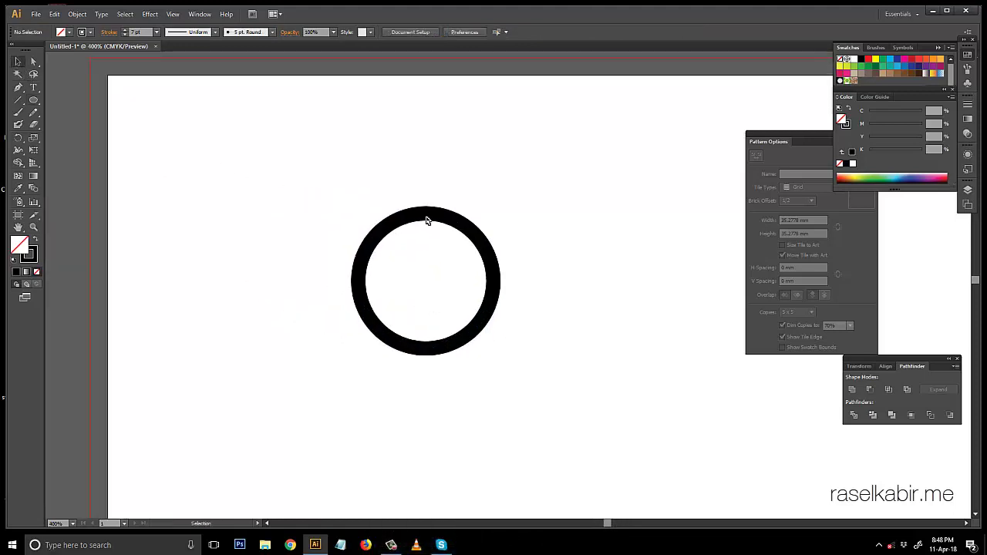
{"action": "left_click_drag", "start_coordinate": [482, 162], "coordinate": [379, 375]}
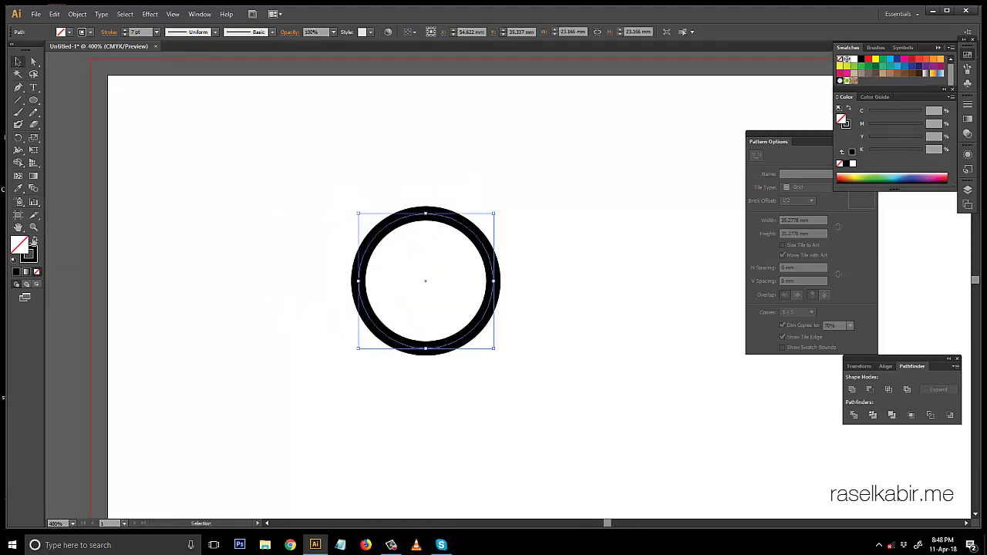
{"action": "left_click", "coordinate": [33, 241]}
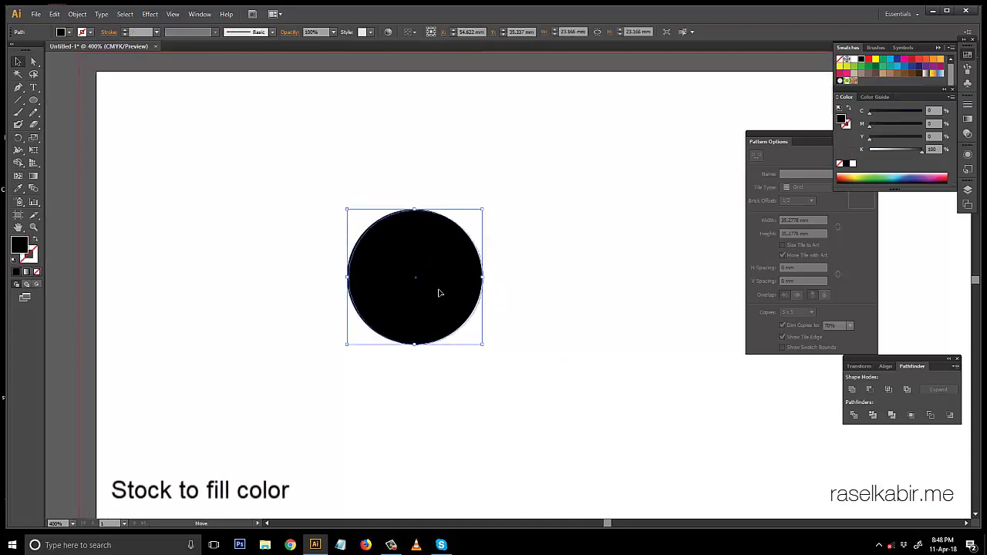
Move the black circle up-left and shrink it to about 13.171 mm wide
{"action": "left_click_drag", "start_coordinate": [440, 293], "coordinate": [276, 265]}
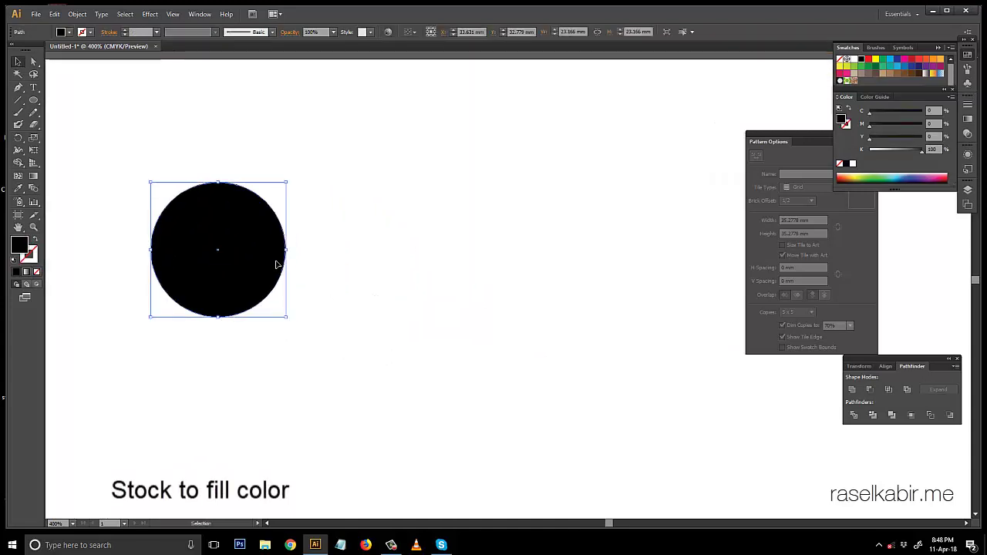
{"action": "left_click", "coordinate": [317, 216]}
{"action": "left_click", "coordinate": [379, 232]}
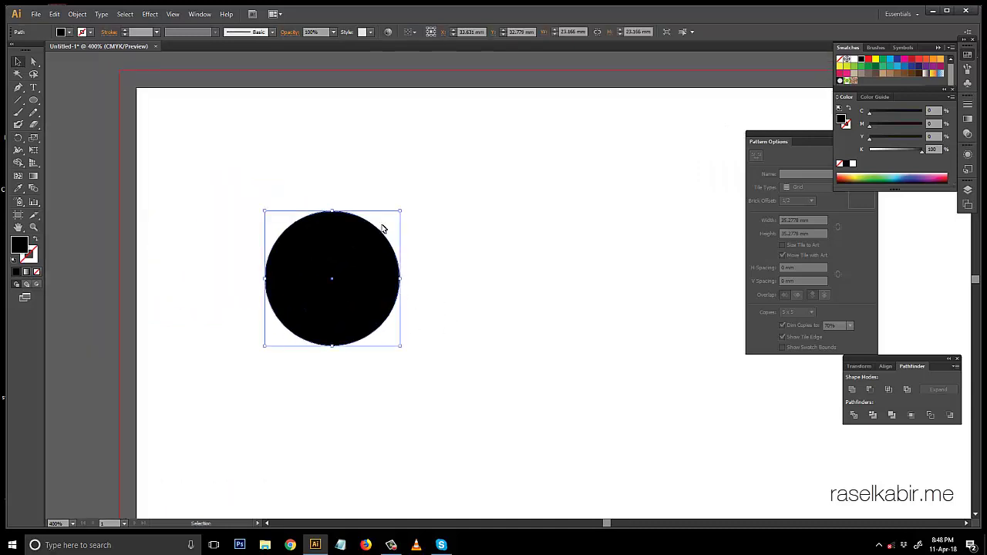
{"action": "left_click_drag", "start_coordinate": [399, 210], "coordinate": [368, 282]}
{"action": "key", "text": "ctrl+plus"}
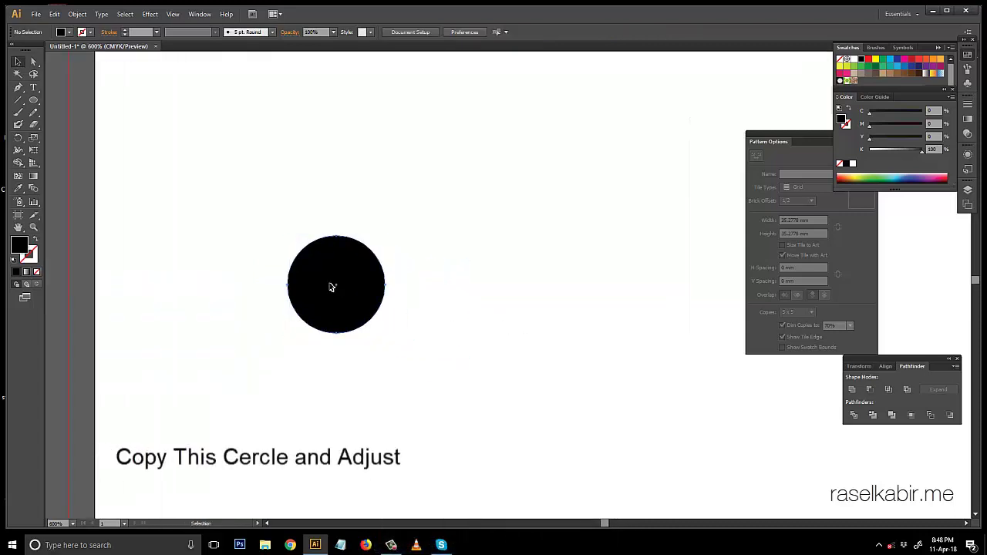
Duplicate the circle up and to the right and enlarge the copy
{"action": "left_click", "coordinate": [332, 287]}
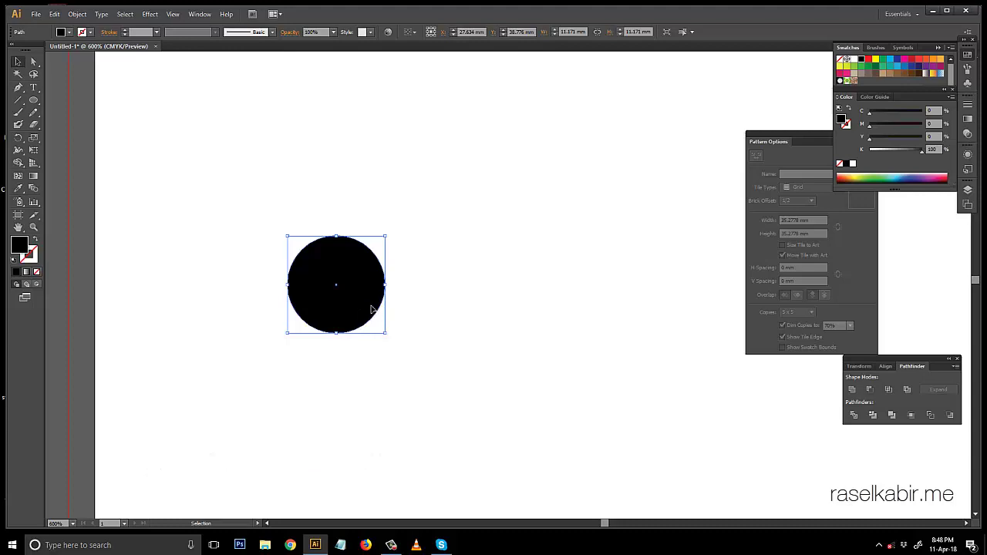
{"action": "left_click_drag", "start_coordinate": [349, 289], "coordinate": [372, 258]}
{"action": "left_click_drag", "start_coordinate": [418, 204], "coordinate": [435, 192]}
{"action": "left_click", "coordinate": [487, 264]}
{"action": "left_click_drag", "start_coordinate": [504, 286], "coordinate": [459, 286]}
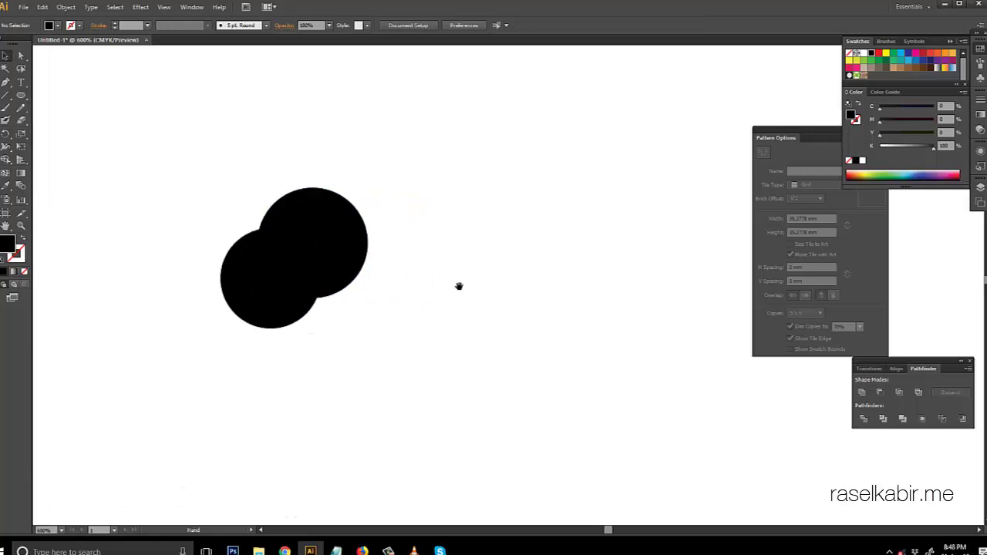
Add third and fourth circle copies, placing one beside the others and one on the cloud's right
{"action": "left_click", "coordinate": [342, 221]}
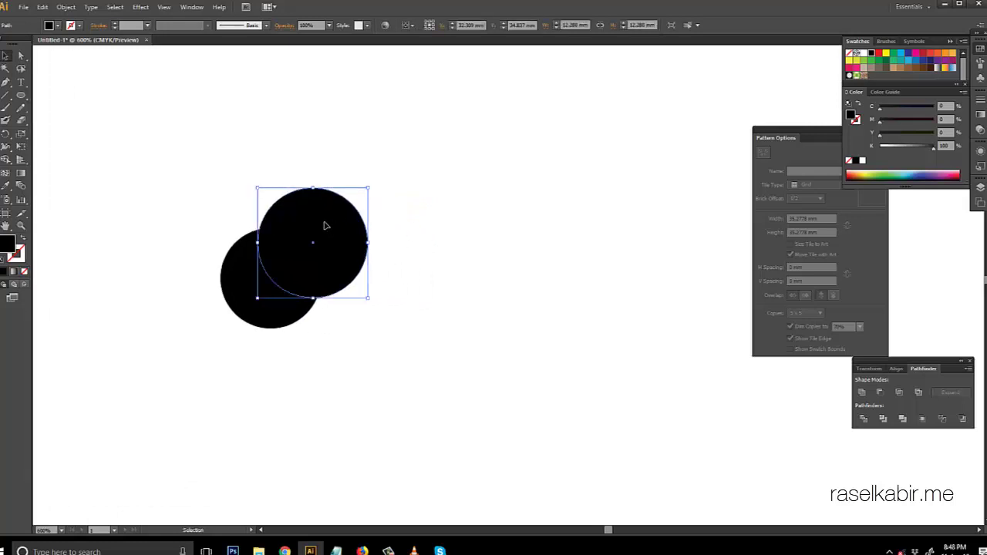
{"action": "left_click_drag", "start_coordinate": [325, 226], "coordinate": [388, 230]}
{"action": "key", "text": "ctrl+z"}
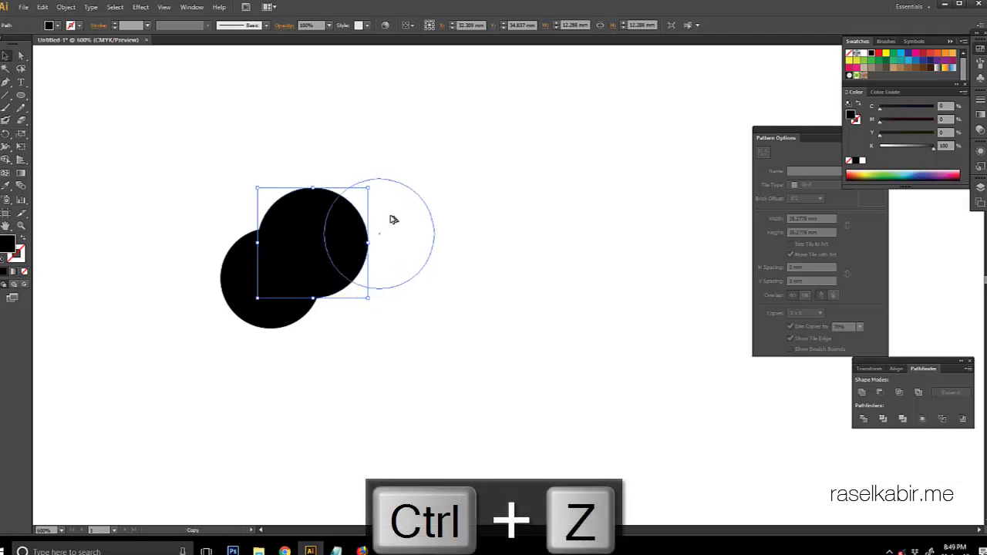
{"action": "left_click_drag", "start_coordinate": [390, 229], "coordinate": [388, 212]}
{"action": "left_click_drag", "start_coordinate": [473, 255], "coordinate": [408, 243]}
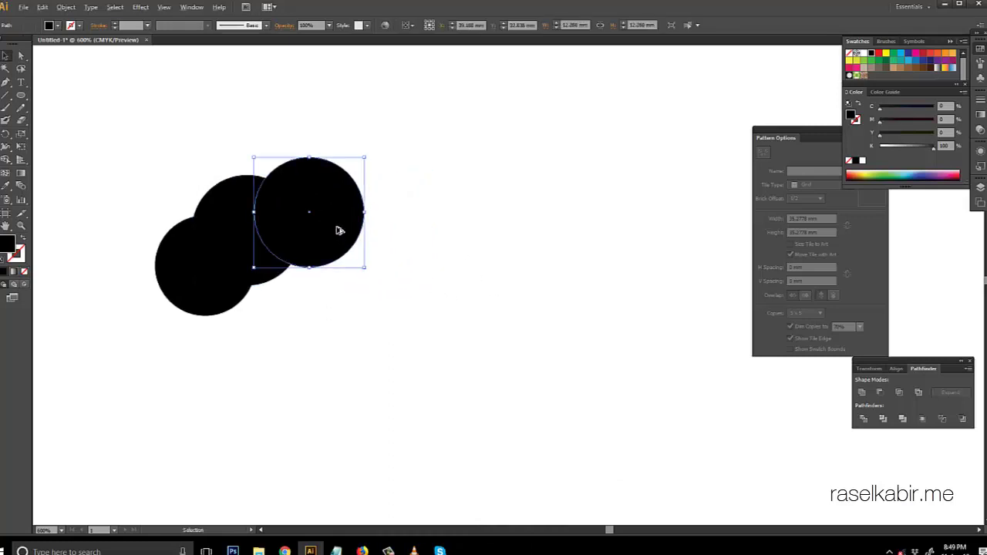
{"action": "left_click_drag", "start_coordinate": [339, 231], "coordinate": [392, 253]}
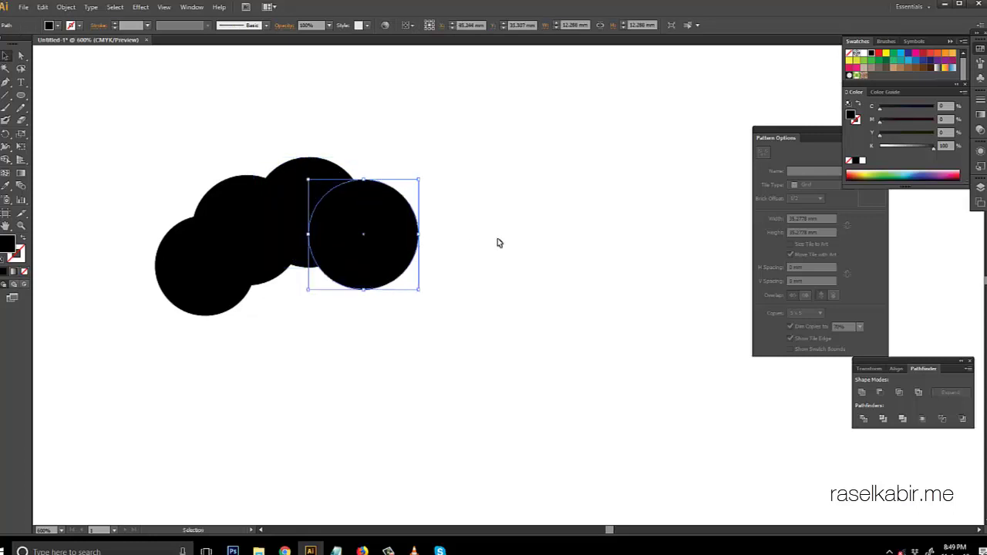
{"action": "mouse_move", "coordinate": [453, 302]}
{"action": "left_mouse_down"}
{"action": "mouse_move", "coordinate": [527, 306]}
{"action": "mouse_move", "coordinate": [575, 323]}
{"action": "left_mouse_up"}
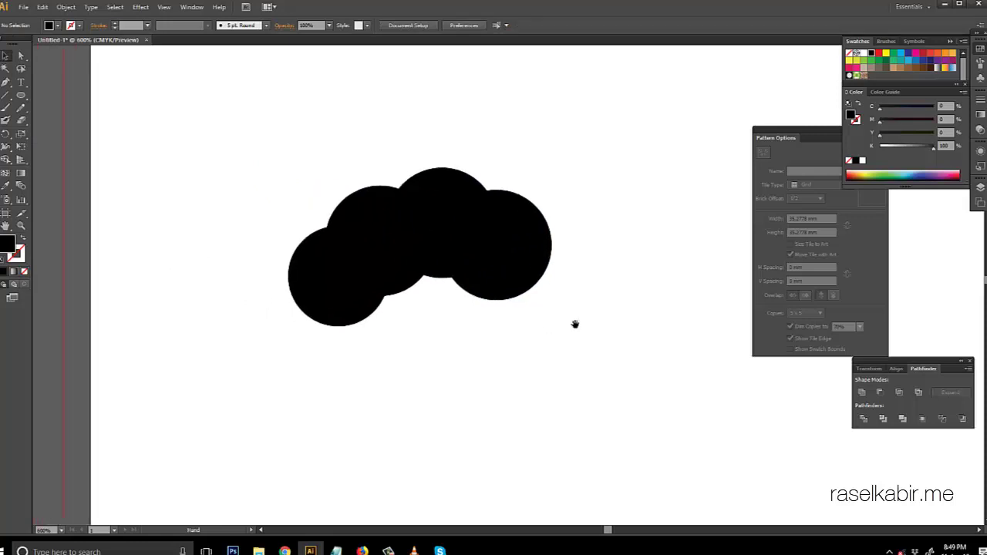
Copy the bottom-left circle, shrink it slightly, and fit it into the cloud's lower part
{"action": "left_click", "coordinate": [380, 265]}
{"action": "left_click", "coordinate": [340, 314]}
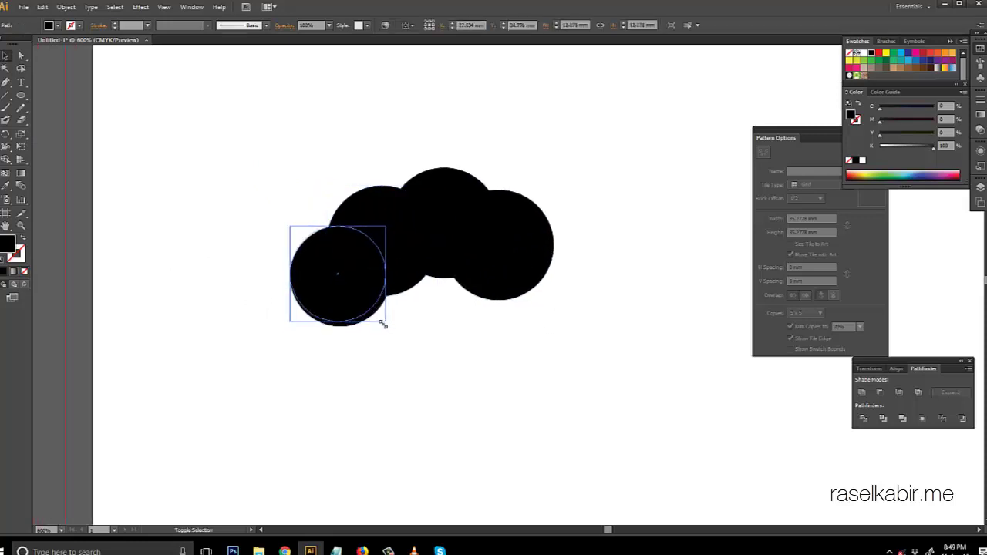
{"action": "left_click", "coordinate": [436, 348]}
{"action": "scroll", "coordinate": [401, 324], "scroll_direction": "down", "scroll_amount": 1}
{"action": "left_click", "coordinate": [338, 267]}
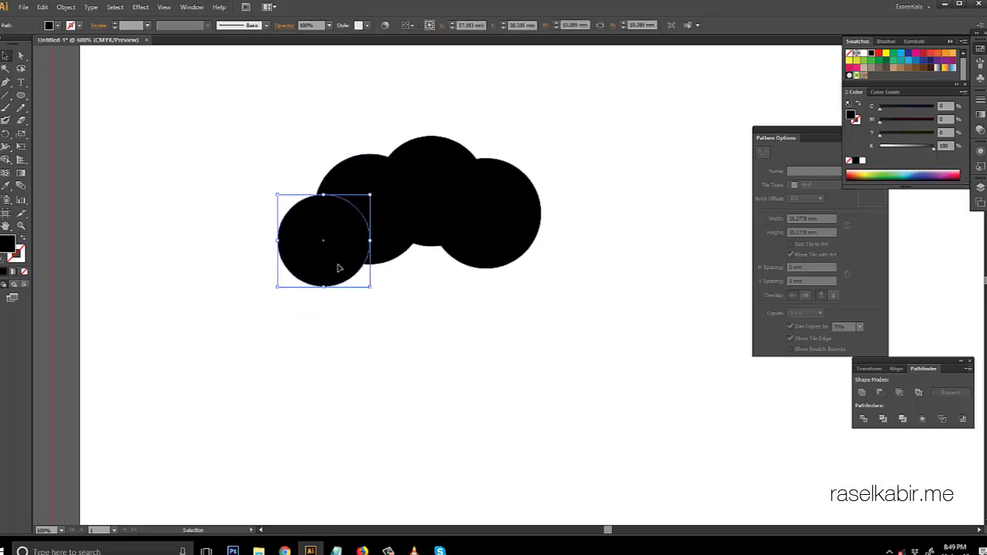
{"action": "left_click_drag", "start_coordinate": [337, 268], "coordinate": [421, 328]}
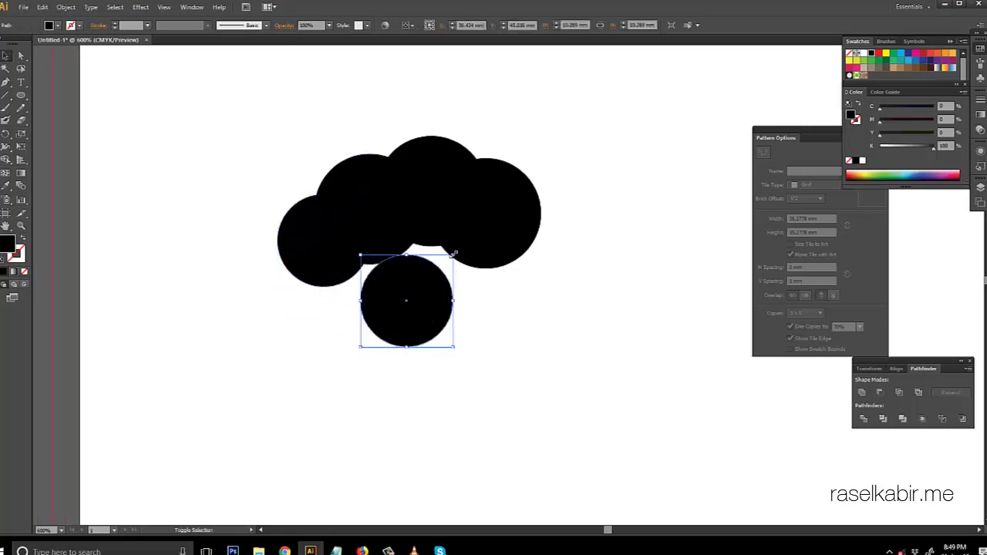
{"action": "left_click_drag", "start_coordinate": [454, 253], "coordinate": [441, 267]}
{"action": "mouse_move", "coordinate": [391, 305]}
{"action": "left_mouse_down"}
{"action": "mouse_move", "coordinate": [377, 252]}
{"action": "mouse_move", "coordinate": [397, 267]}
{"action": "left_mouse_up"}
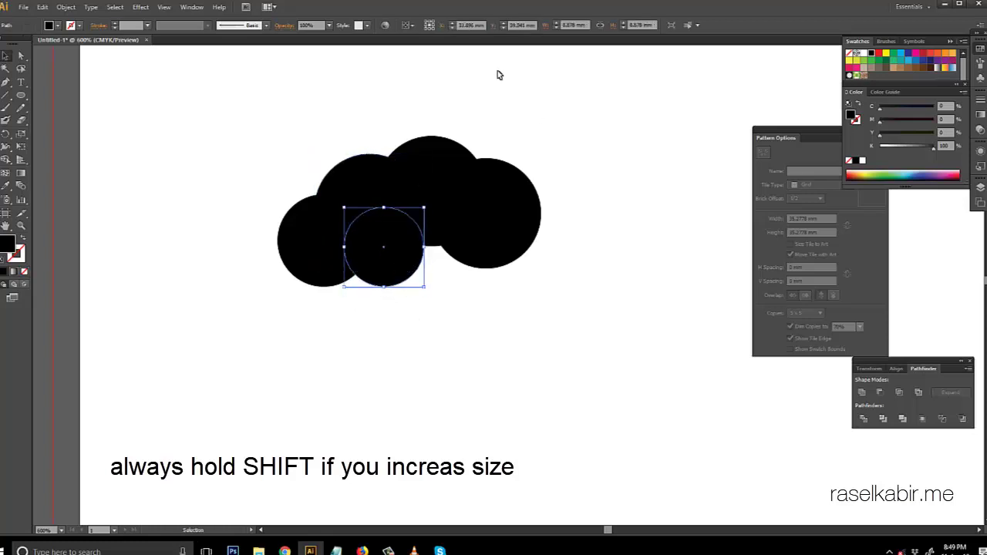
Copy the lower circle rightward along the cloud's bottom
{"action": "left_click", "coordinate": [602, 189]}
{"action": "left_click", "coordinate": [386, 258]}
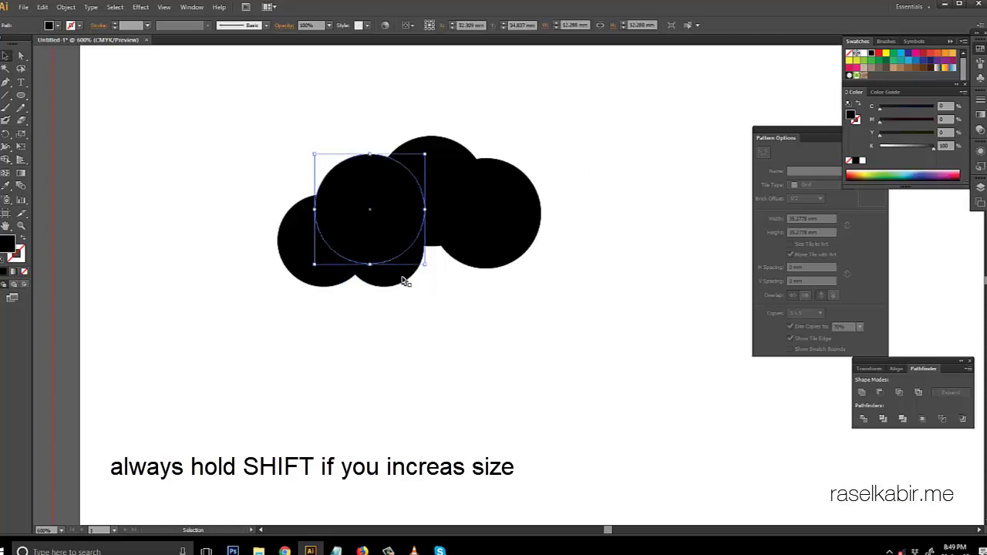
{"action": "left_click", "coordinate": [401, 280]}
{"action": "left_click_drag", "start_coordinate": [428, 277], "coordinate": [479, 276]}
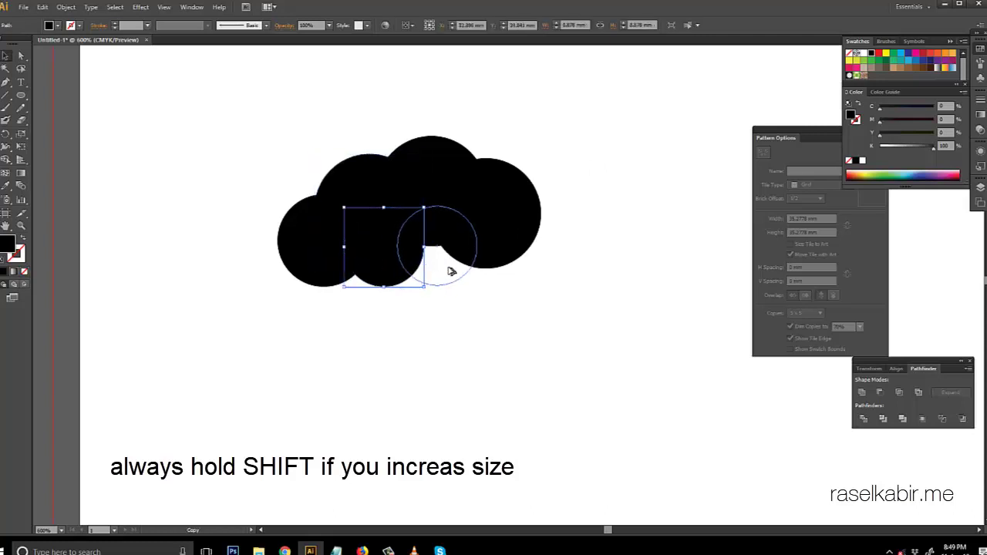
{"action": "left_click", "coordinate": [573, 394]}
{"action": "scroll", "coordinate": [574, 395], "scroll_direction": "up", "scroll_amount": 3}
{"action": "scroll", "coordinate": [532, 388], "scroll_direction": "right", "scroll_amount": 2}
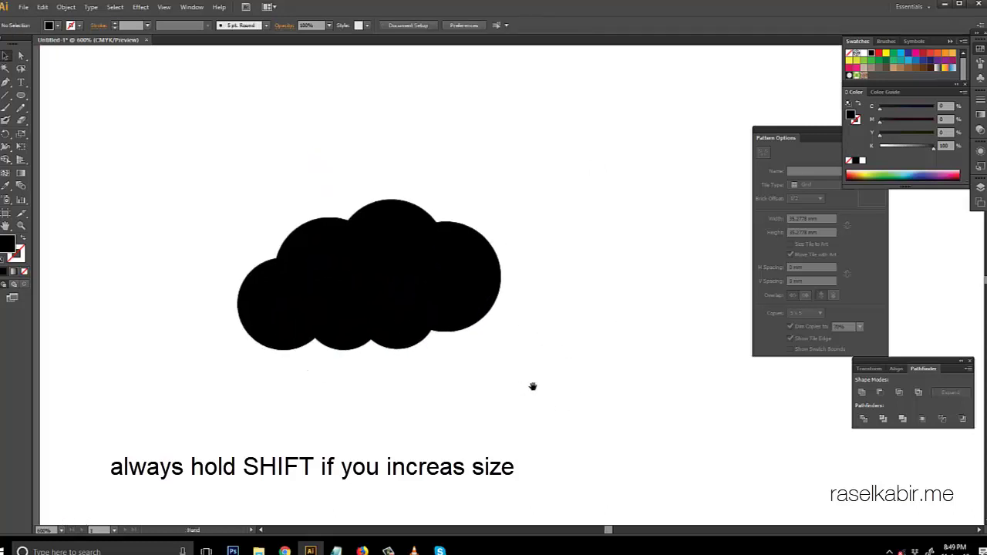
Nudge the right and bottom-middle circles rightward, then select all the cloud's circles
{"action": "left_click", "coordinate": [466, 324]}
{"action": "key", "text": "Right"}
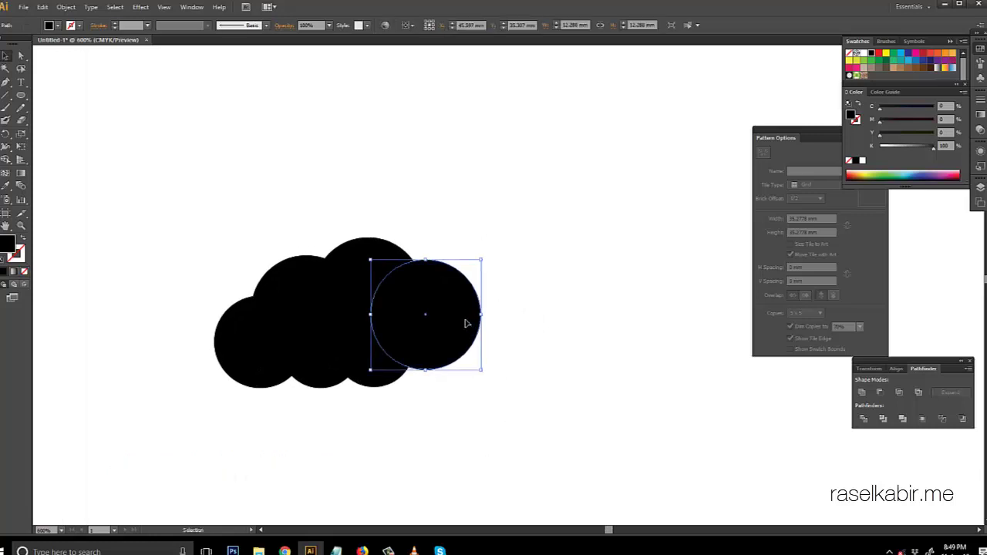
{"action": "key", "text": "Right"}
{"action": "key", "text": "Right"}
{"action": "left_click", "coordinate": [589, 371]}
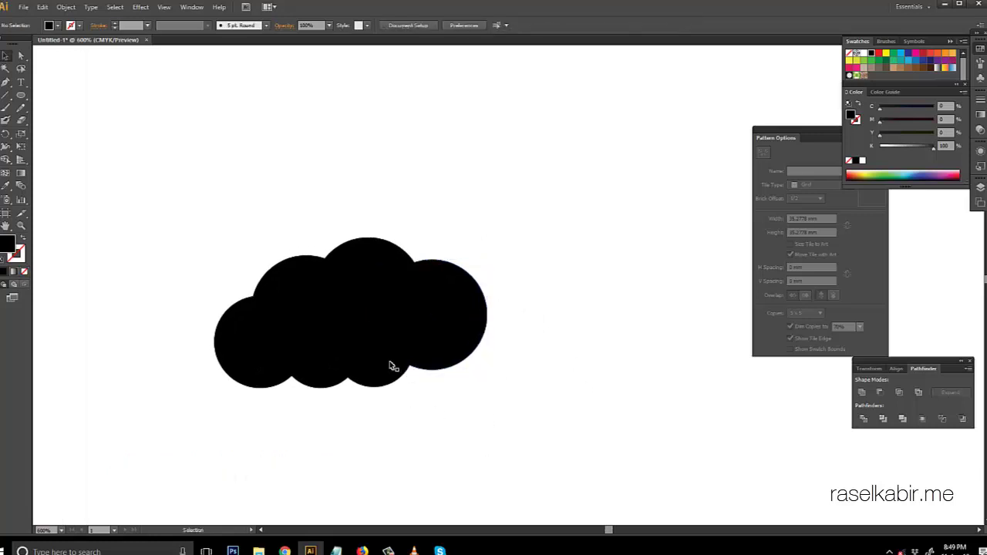
{"action": "left_click", "coordinate": [393, 368]}
{"action": "key", "text": "Right"}
{"action": "key", "text": "Right"}
{"action": "key", "text": "Right"}
{"action": "left_click", "coordinate": [558, 418]}
{"action": "left_click_drag", "start_coordinate": [626, 410], "coordinate": [611, 389]}
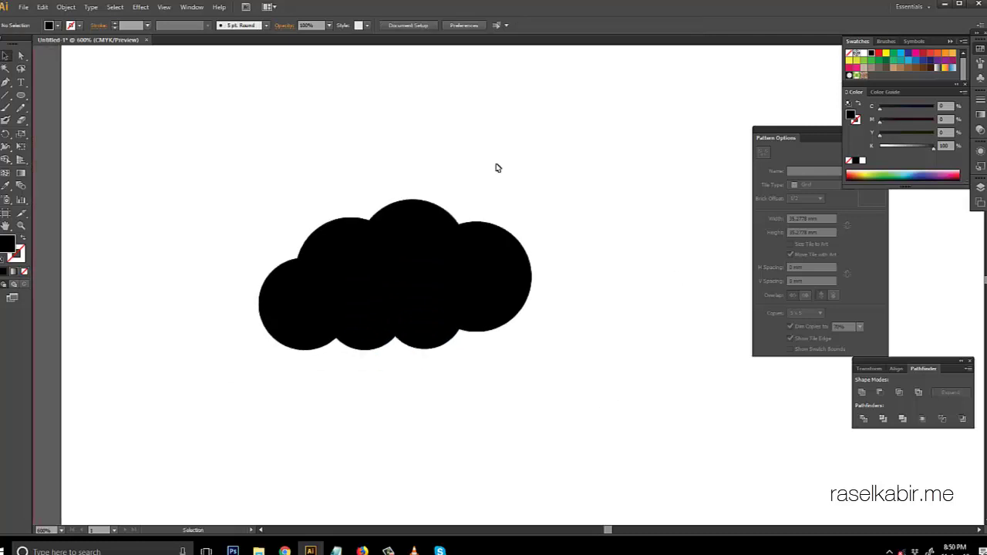
{"action": "left_click_drag", "start_coordinate": [255, 183], "coordinate": [575, 369]}
Show the rulers and place a horizontal guide along the cloud's base
{"action": "left_click_drag", "start_coordinate": [216, 177], "coordinate": [566, 368]}
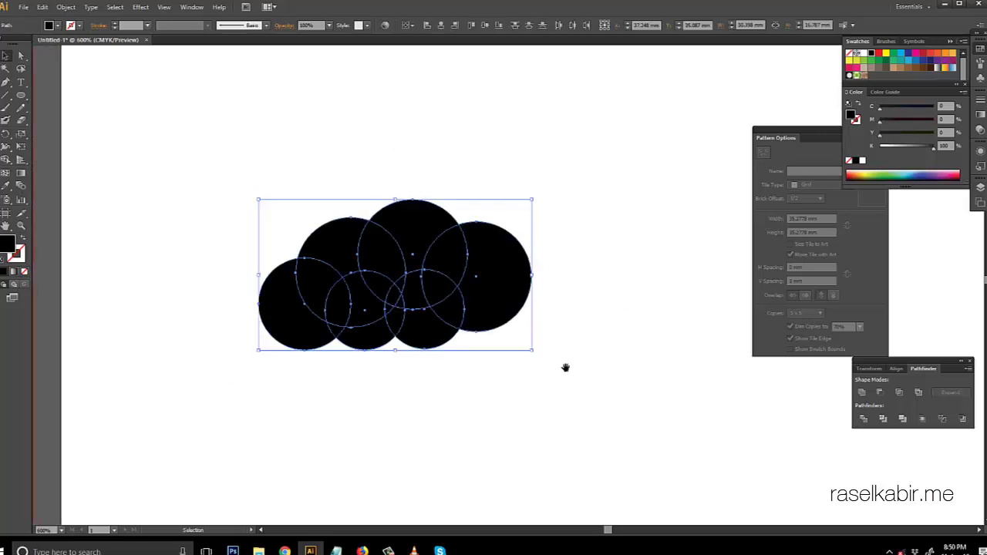
{"action": "left_click_drag", "start_coordinate": [235, 205], "coordinate": [591, 359]}
{"action": "left_click", "coordinate": [163, 7]}
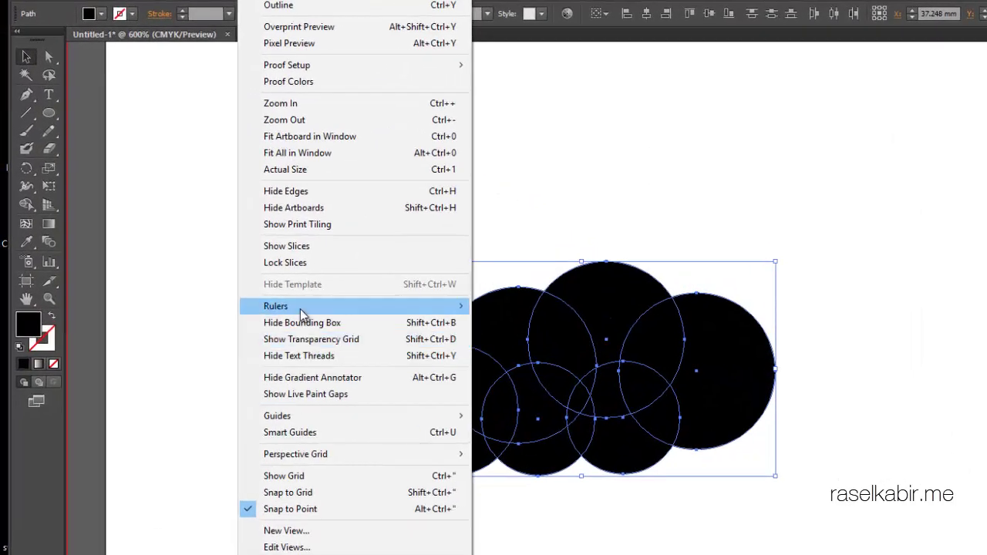
{"action": "left_click", "coordinate": [350, 231]}
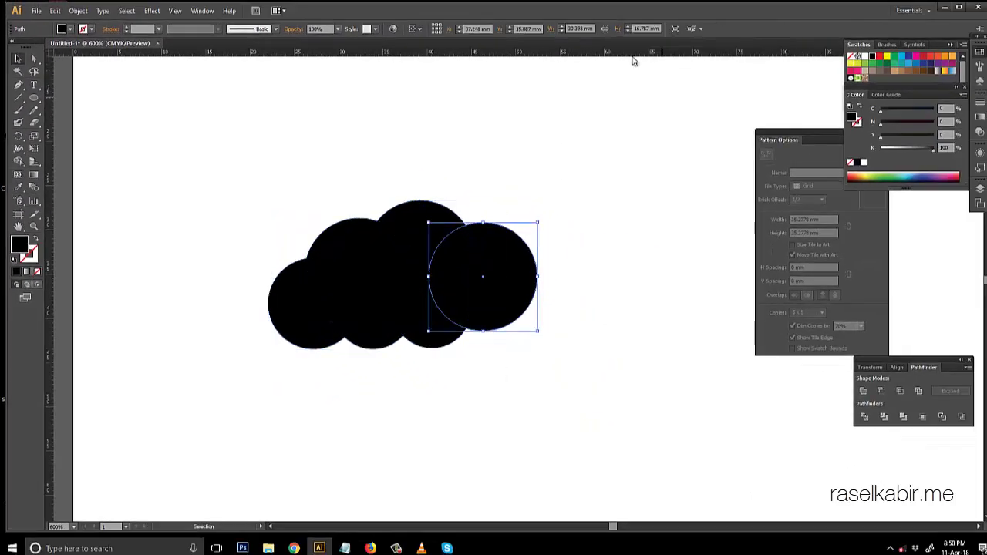
{"action": "left_click_drag", "start_coordinate": [595, 56], "coordinate": [600, 354]}
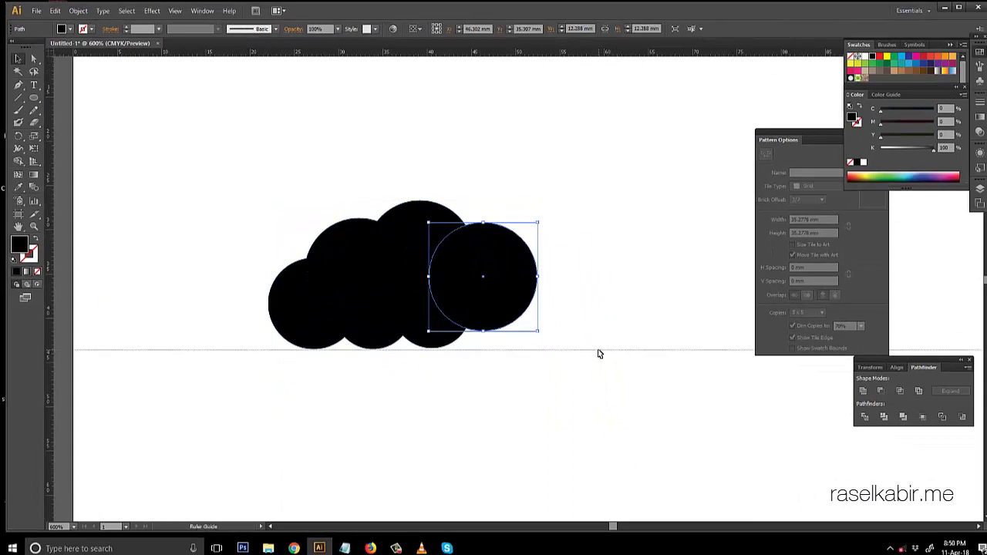
Rotate the six-circle cloud slightly clockwise
{"action": "left_click_drag", "start_coordinate": [248, 185], "coordinate": [572, 289]}
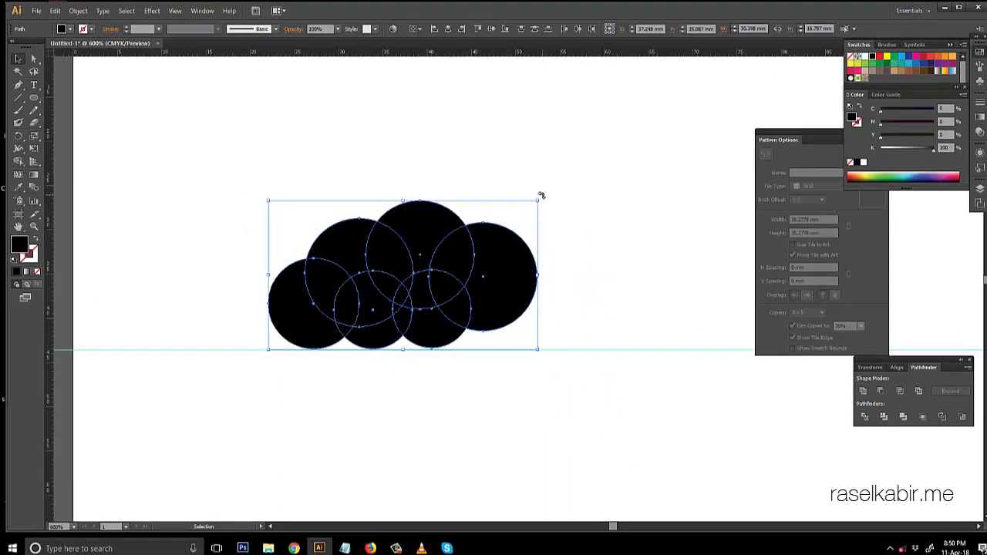
{"action": "left_click_drag", "start_coordinate": [540, 196], "coordinate": [546, 204]}
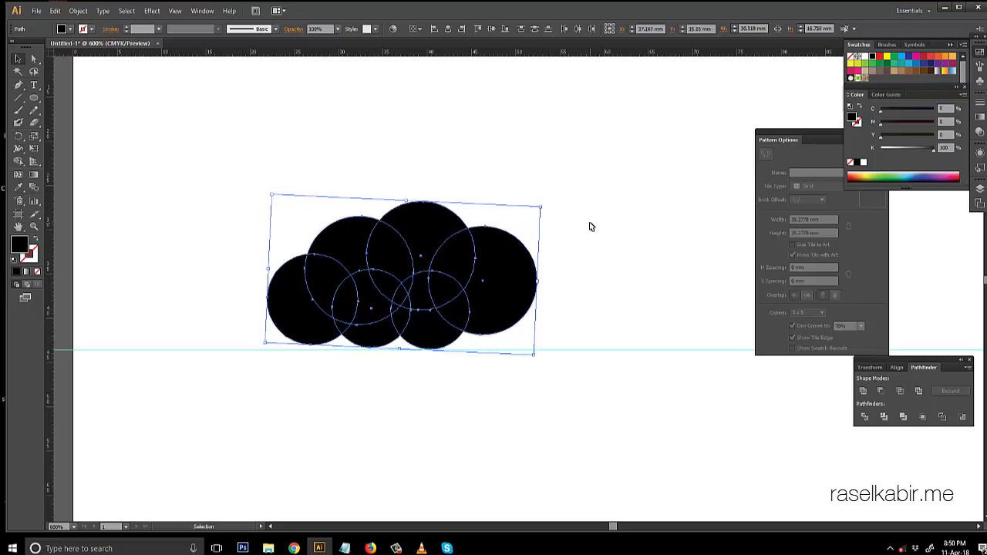
{"action": "left_click", "coordinate": [650, 206]}
{"action": "key", "text": "ctrl+minus"}
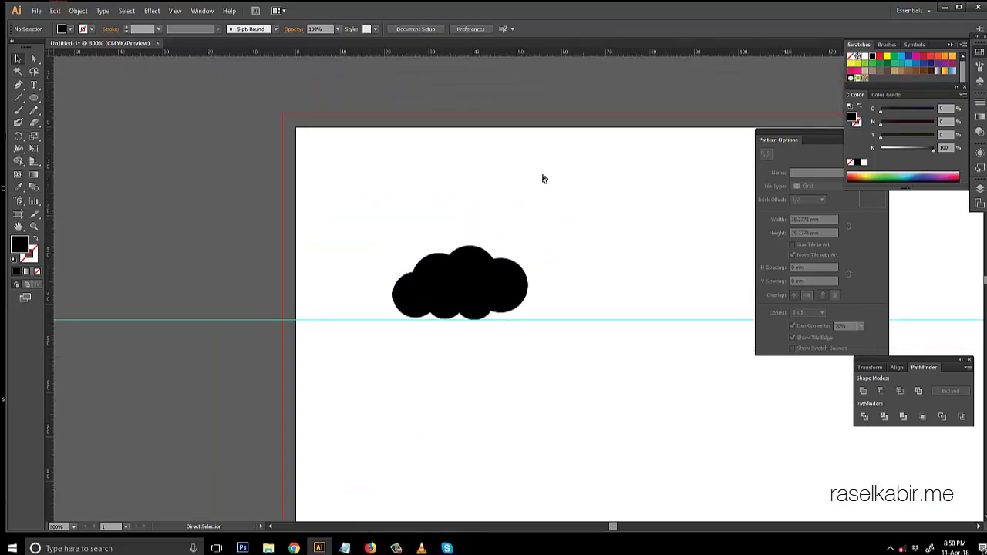
{"action": "key", "text": "ctrl+plus"}
Check the cloud's circles by selecting them one at a time
{"action": "left_click_drag", "start_coordinate": [231, 162], "coordinate": [532, 270]}
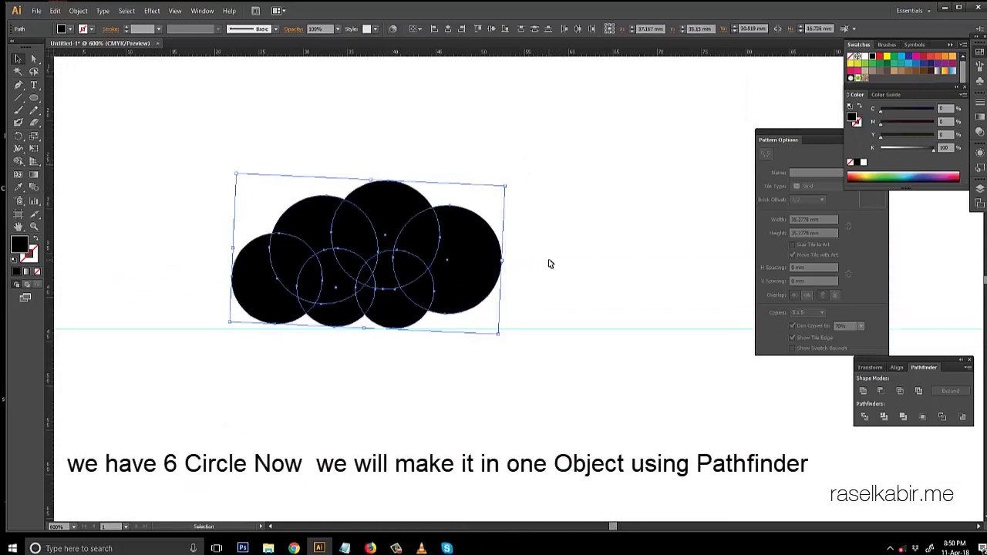
{"action": "left_click", "coordinate": [552, 211]}
{"action": "left_click", "coordinate": [259, 267]}
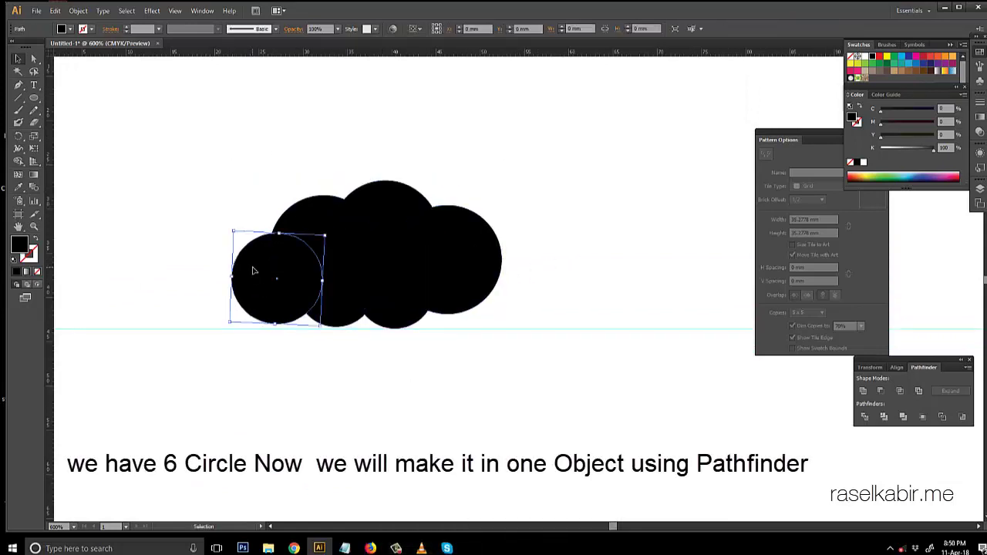
{"action": "left_click", "coordinate": [328, 300]}
{"action": "left_click", "coordinate": [337, 324]}
{"action": "left_click", "coordinate": [394, 317]}
{"action": "left_click", "coordinate": [468, 240]}
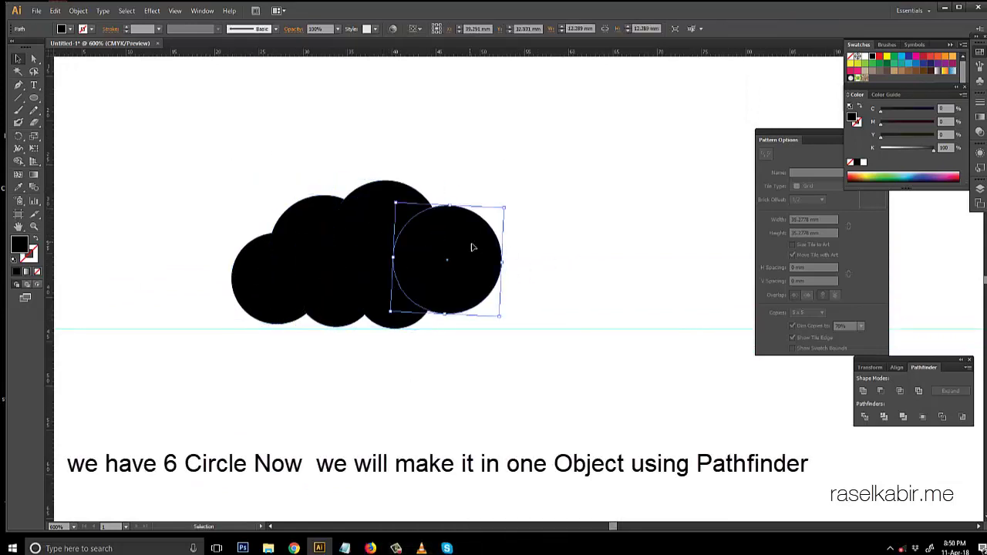
{"action": "left_click", "coordinate": [547, 289]}
Undo the last change and marquee-select all six cloud circles
{"action": "key", "text": "ctrl+z"}
{"action": "left_click", "coordinate": [210, 169]}
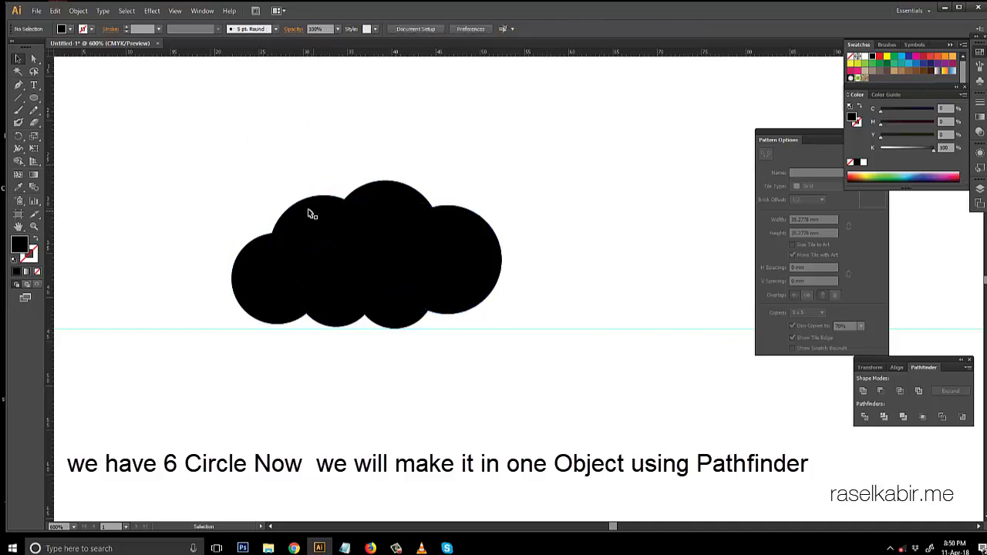
{"action": "left_click_drag", "start_coordinate": [172, 165], "coordinate": [563, 311]}
{"action": "left_click", "coordinate": [182, 178]}
{"action": "left_click_drag", "start_coordinate": [183, 179], "coordinate": [551, 300]}
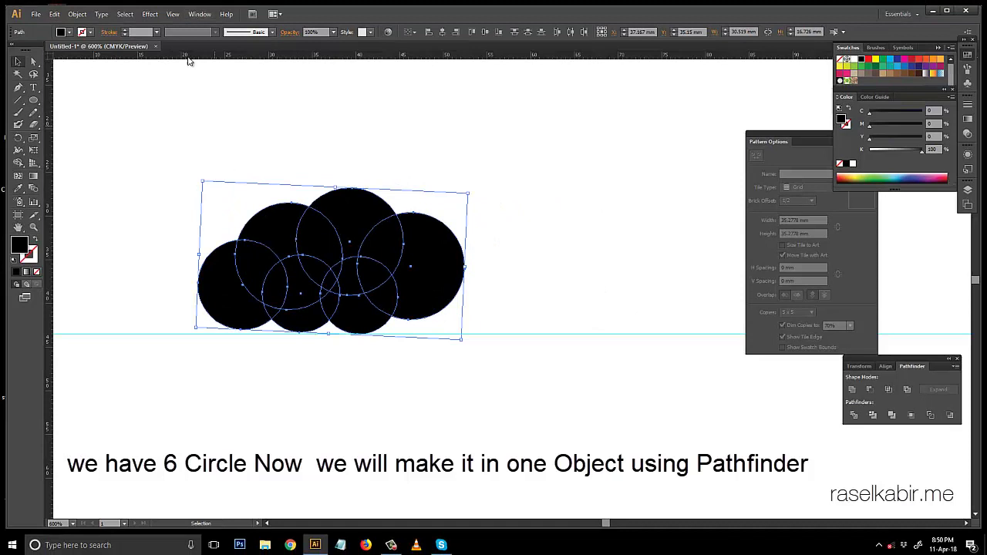
{"action": "left_click", "coordinate": [199, 14]}
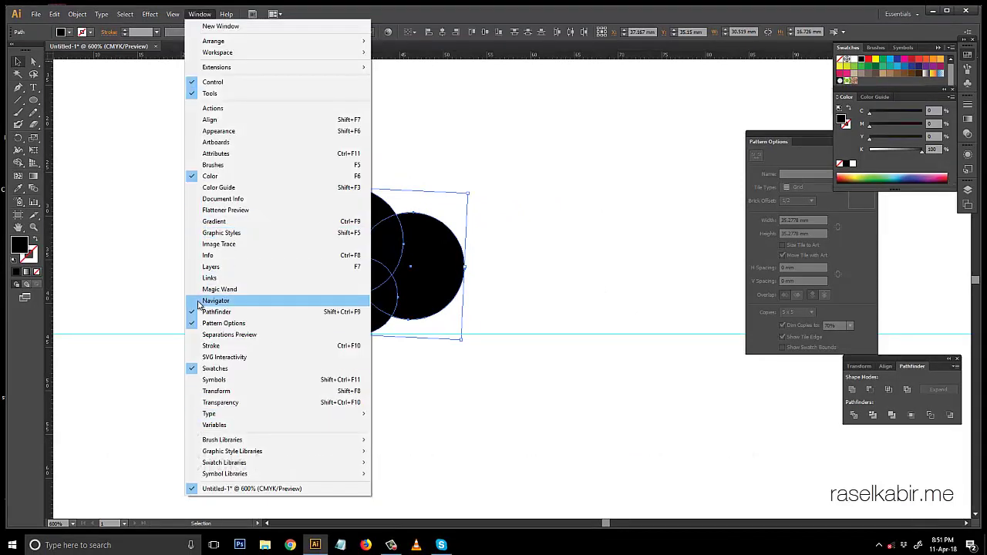
Unite all six selected circles into one shape with Pathfinder's Unite, then view it at 400%
{"action": "left_click", "coordinate": [920, 358]}
{"action": "left_click_drag", "start_coordinate": [153, 168], "coordinate": [486, 293]}
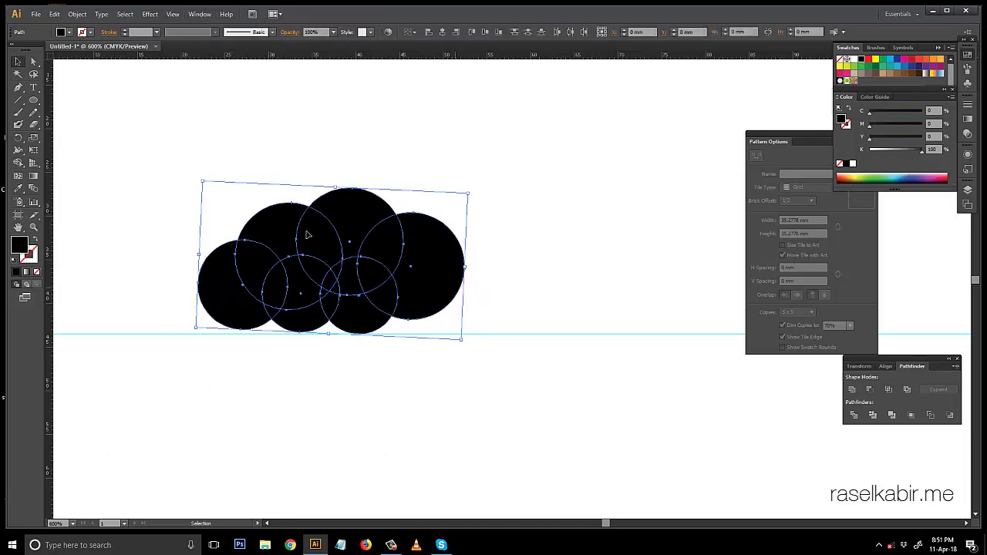
{"action": "mouse_move", "coordinate": [152, 166]}
{"action": "left_mouse_down"}
{"action": "mouse_move", "coordinate": [518, 296]}
{"action": "mouse_move", "coordinate": [518, 318]}
{"action": "left_mouse_up"}
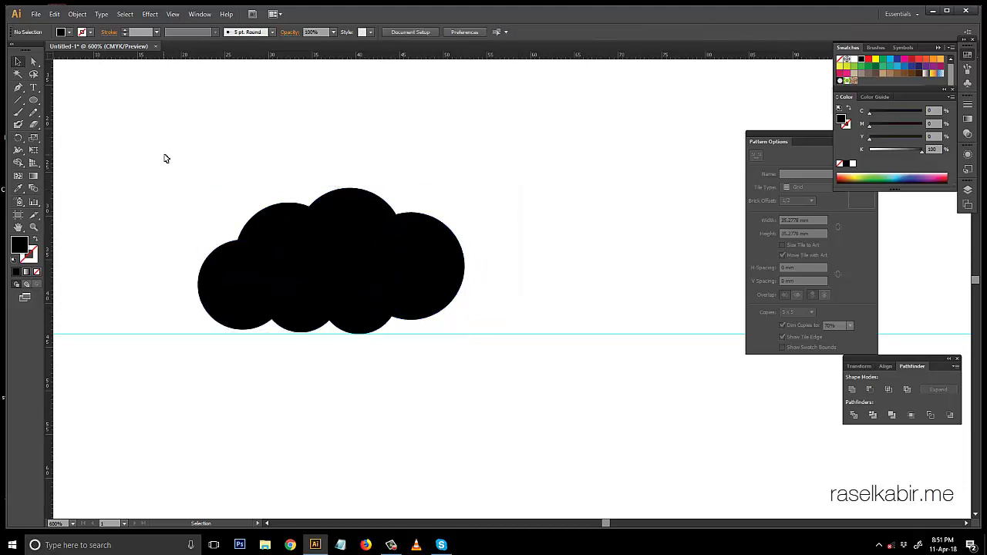
{"action": "left_click_drag", "start_coordinate": [139, 149], "coordinate": [516, 313]}
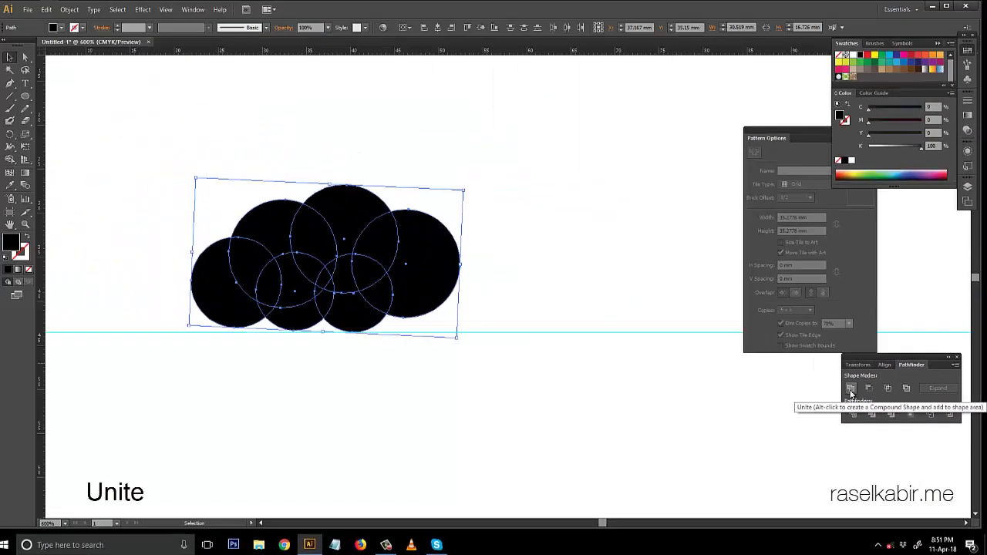
{"action": "left_click", "coordinate": [851, 388]}
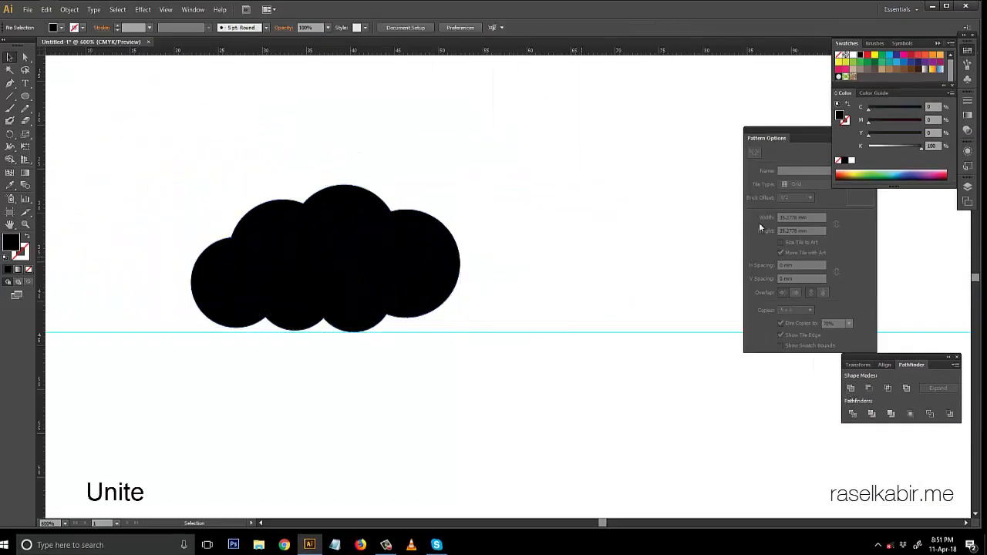
{"action": "left_click_drag", "start_coordinate": [216, 168], "coordinate": [517, 297]}
{"action": "key", "text": "ctrl+minus"}
{"action": "key", "text": "ctrl+minus"}
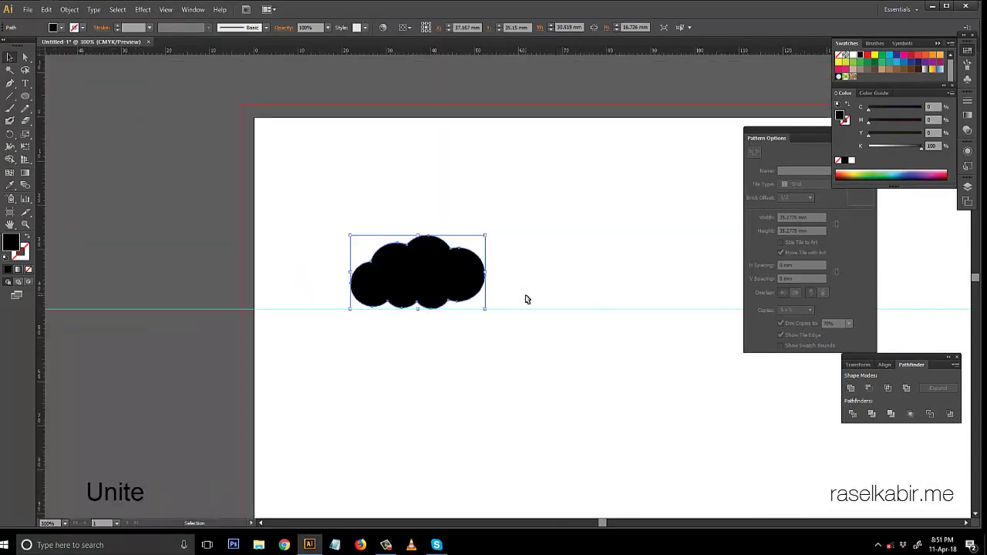
{"action": "left_click", "coordinate": [525, 294]}
{"action": "key", "text": "ctrl+plus"}
{"action": "left_click", "coordinate": [452, 266]}
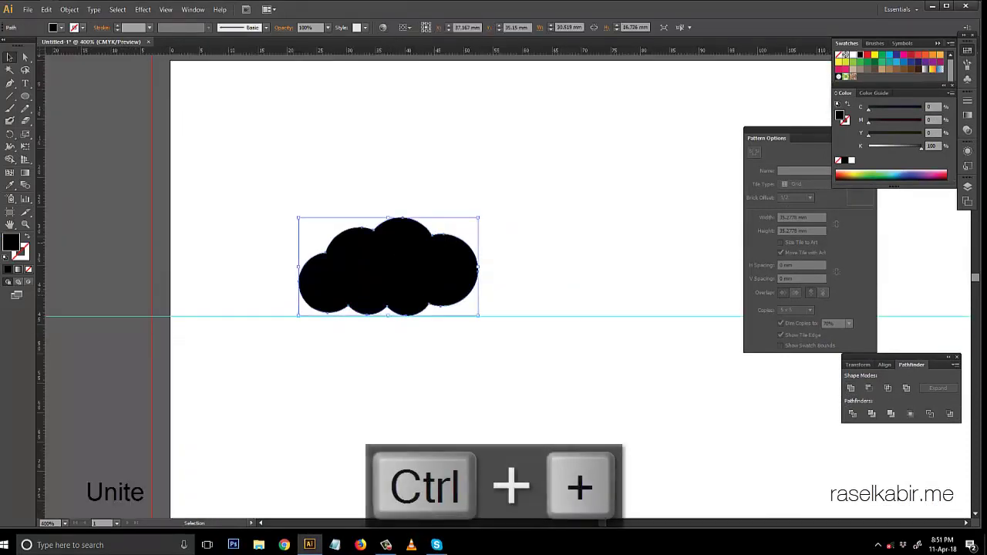
After trying a gradient, fill the cloud solid cyan with C 100 and K 0
{"action": "left_click", "coordinate": [17, 270]}
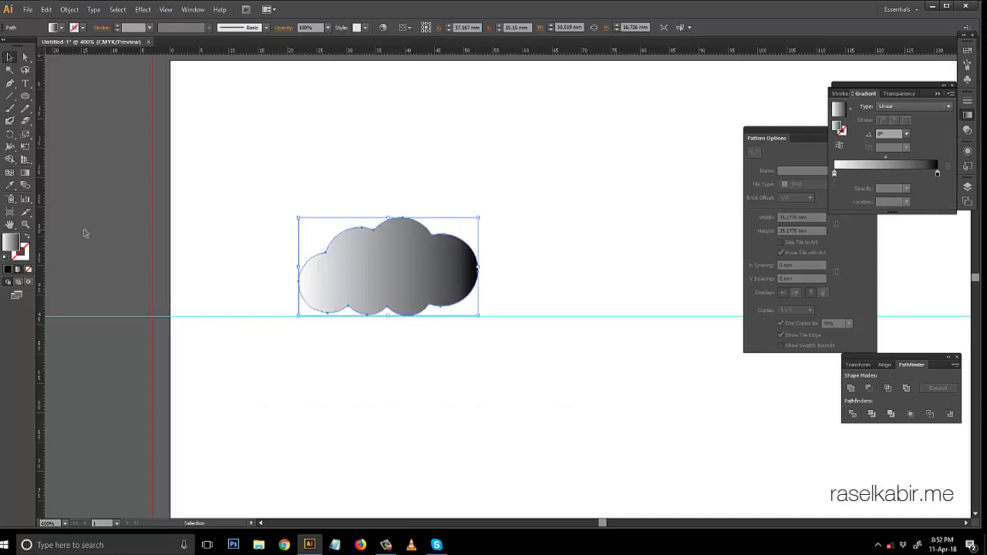
{"action": "left_click", "coordinate": [8, 269]}
{"action": "left_click_drag", "start_coordinate": [892, 107], "coordinate": [920, 107]}
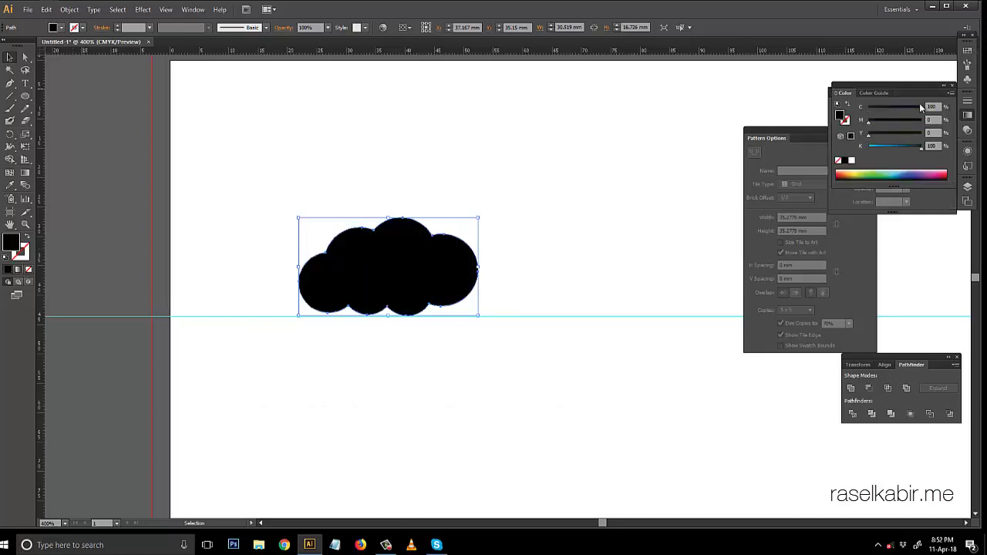
{"action": "left_click_drag", "start_coordinate": [920, 146], "coordinate": [867, 147]}
{"action": "left_click", "coordinate": [558, 227]}
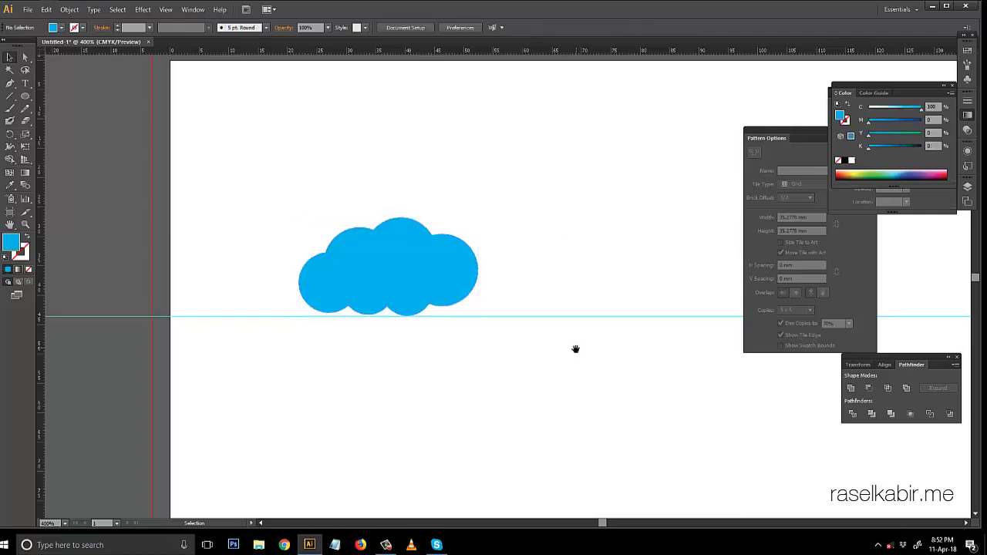
Move the cyan cloud up-left and pan so it sits on the left of the view
{"action": "left_click_drag", "start_coordinate": [576, 350], "coordinate": [626, 391]}
{"action": "left_click_drag", "start_coordinate": [447, 317], "coordinate": [372, 211]}
{"action": "left_click", "coordinate": [535, 244]}
{"action": "left_click_drag", "start_coordinate": [535, 244], "coordinate": [337, 253]}
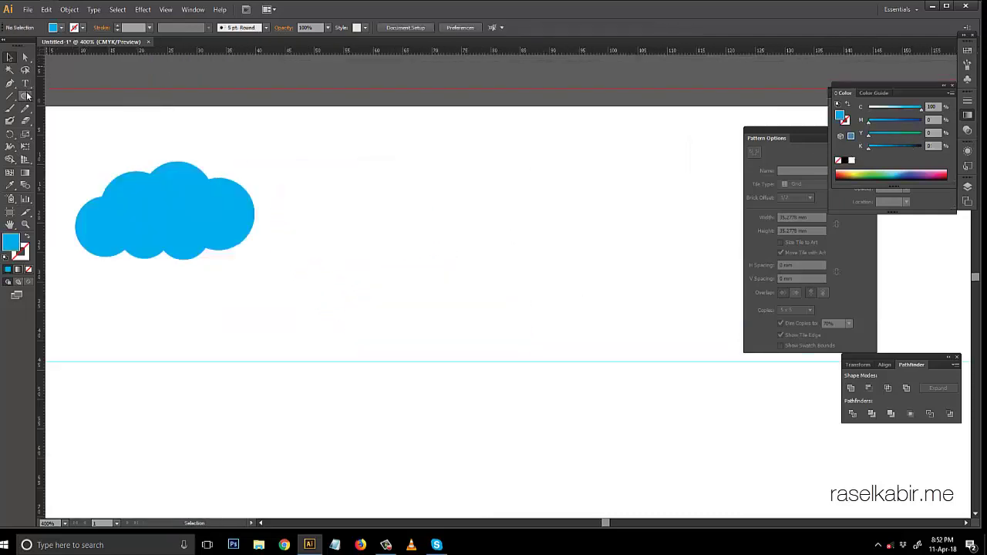
{"action": "left_click", "coordinate": [25, 96]}
Draw a rounded-rectangle pill to the right of the cyan cloud
{"action": "left_click", "coordinate": [86, 108]}
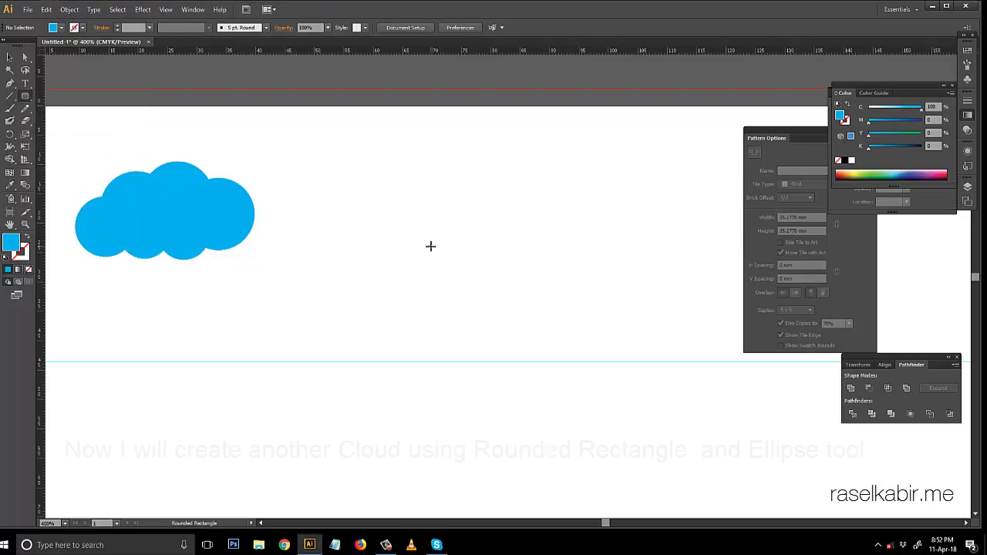
{"action": "left_click", "coordinate": [25, 97]}
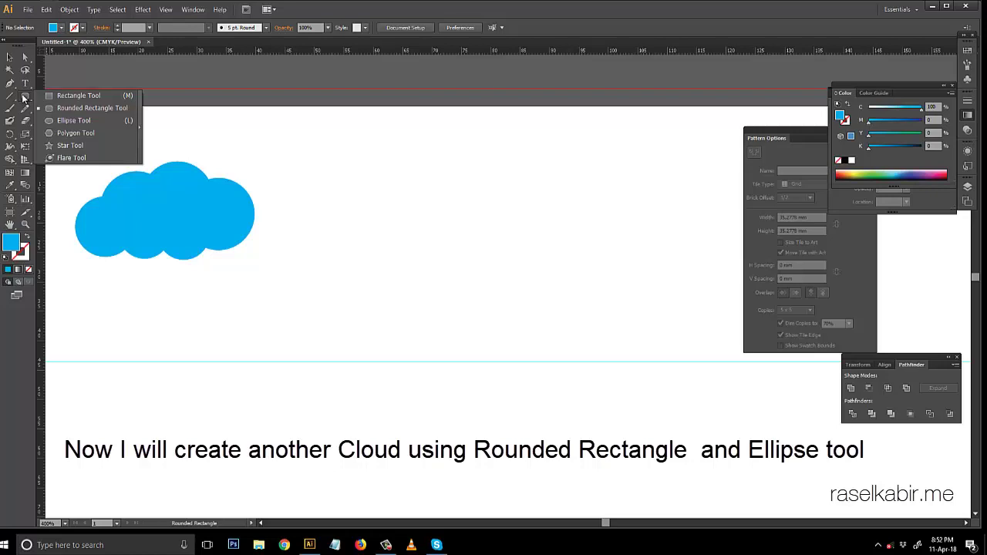
{"action": "left_click", "coordinate": [66, 108]}
{"action": "left_click_drag", "start_coordinate": [384, 229], "coordinate": [513, 266]}
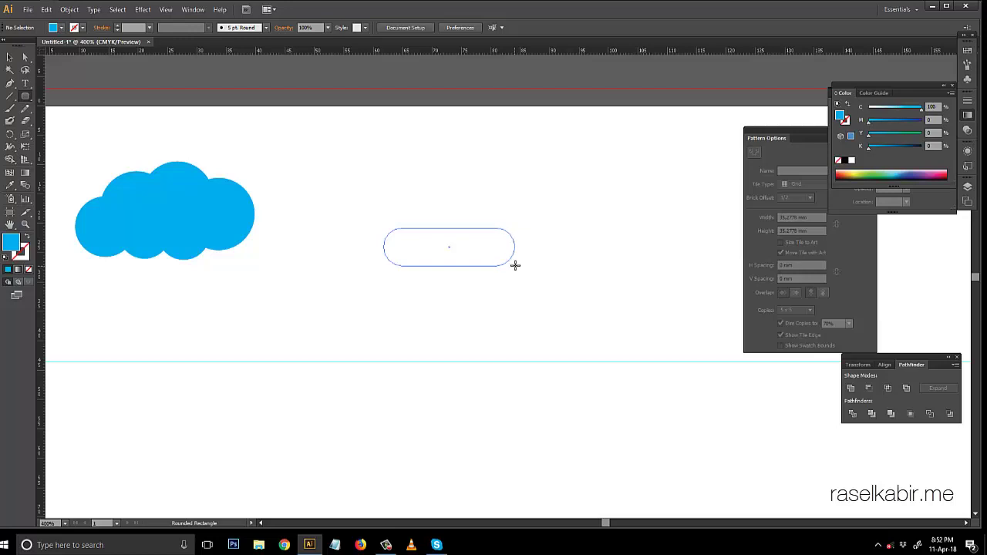
{"action": "left_click_drag", "start_coordinate": [516, 266], "coordinate": [515, 265]}
{"action": "left_click", "coordinate": [4, 59]}
{"action": "left_click", "coordinate": [415, 318]}
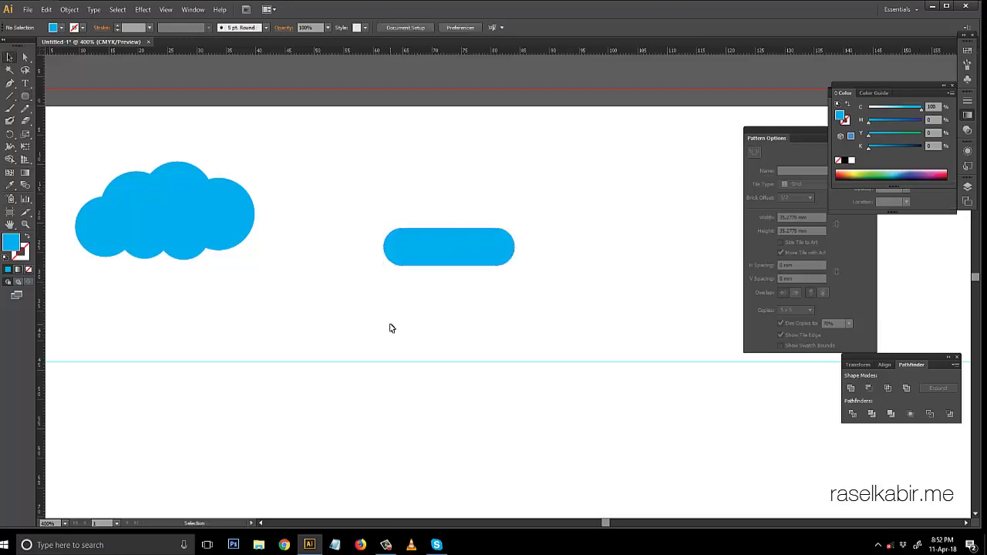
{"action": "left_click_drag", "start_coordinate": [23, 97], "coordinate": [69, 128]}
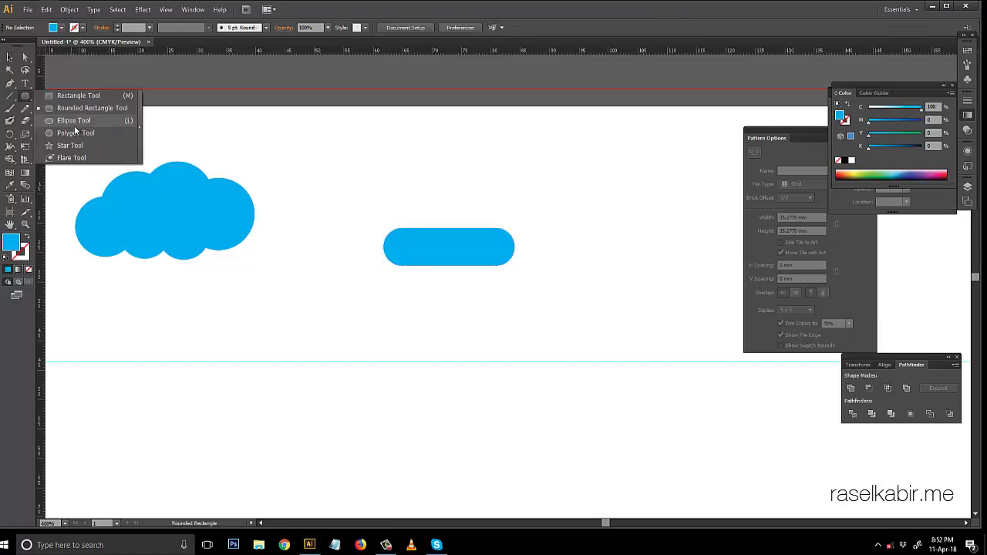
Draw a small circle and place it on the pill's top-left
{"action": "left_click_drag", "start_coordinate": [282, 272], "coordinate": [315, 314]}
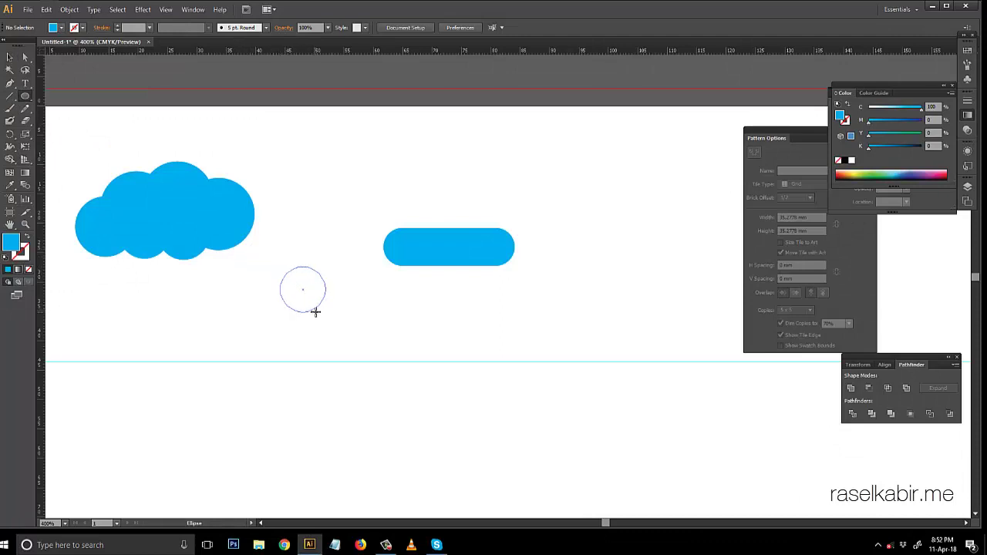
{"action": "left_click_drag", "start_coordinate": [316, 315], "coordinate": [429, 210]}
{"action": "key", "text": "v"}
{"action": "left_click", "coordinate": [403, 354]}
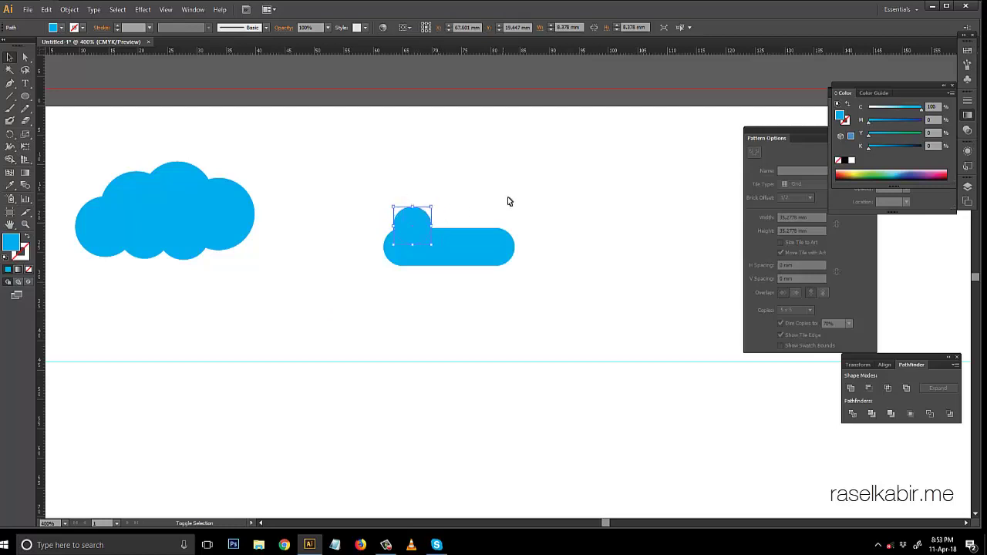
{"action": "left_click", "coordinate": [510, 202]}
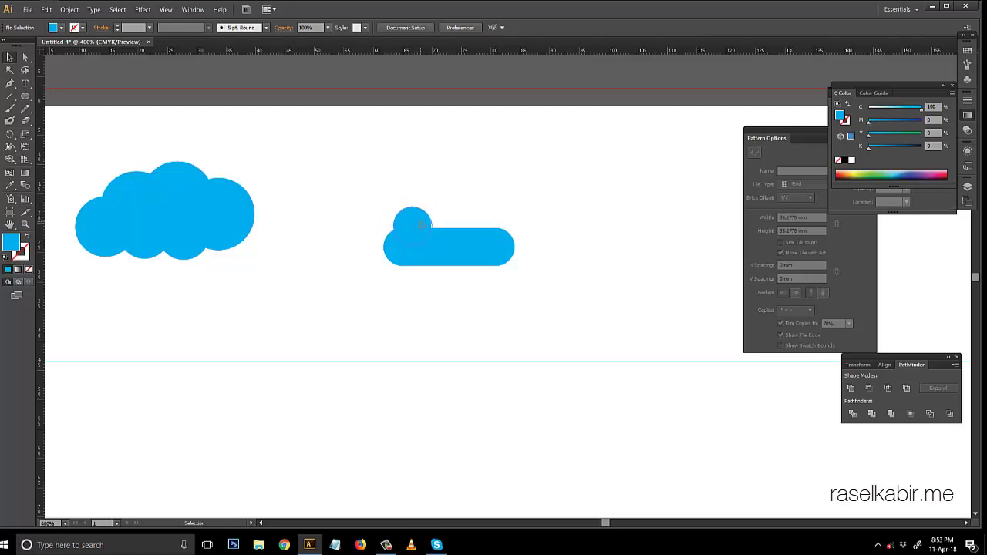
Enlarge the small circle in steps to form the cloud's bump
{"action": "left_click", "coordinate": [421, 226]}
{"action": "left_click", "coordinate": [487, 207]}
{"action": "left_click", "coordinate": [429, 217]}
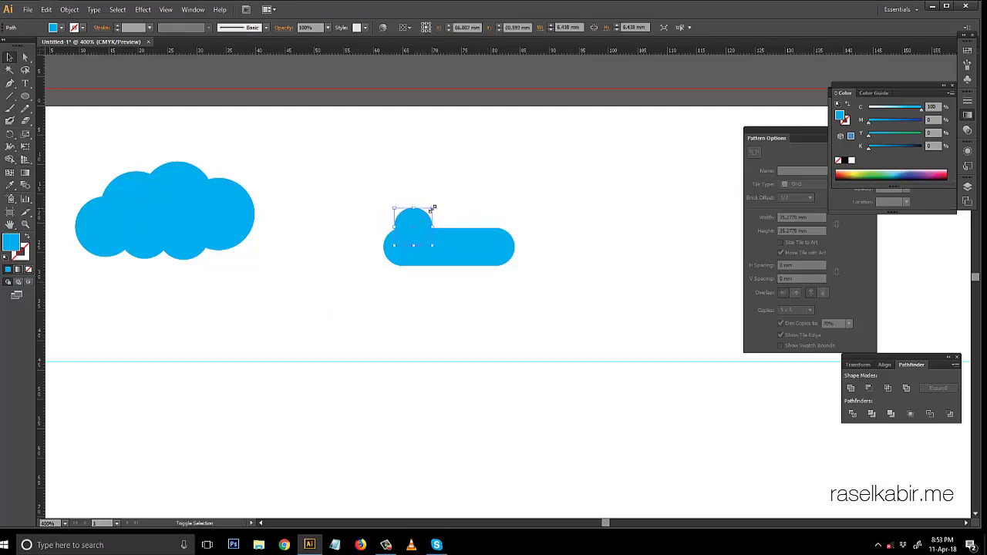
{"action": "left_click_drag", "start_coordinate": [431, 209], "coordinate": [440, 200]}
{"action": "left_click", "coordinate": [440, 220]}
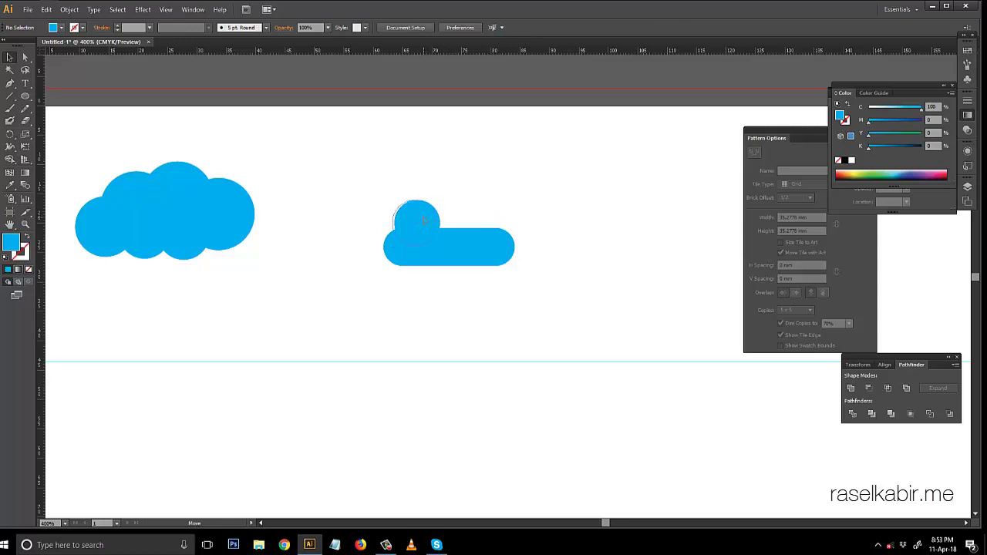
{"action": "left_click", "coordinate": [427, 227]}
{"action": "mouse_move", "coordinate": [441, 209]}
{"action": "left_mouse_down"}
{"action": "mouse_move", "coordinate": [465, 183]}
{"action": "mouse_move", "coordinate": [437, 212]}
{"action": "mouse_move", "coordinate": [454, 201]}
{"action": "left_mouse_up"}
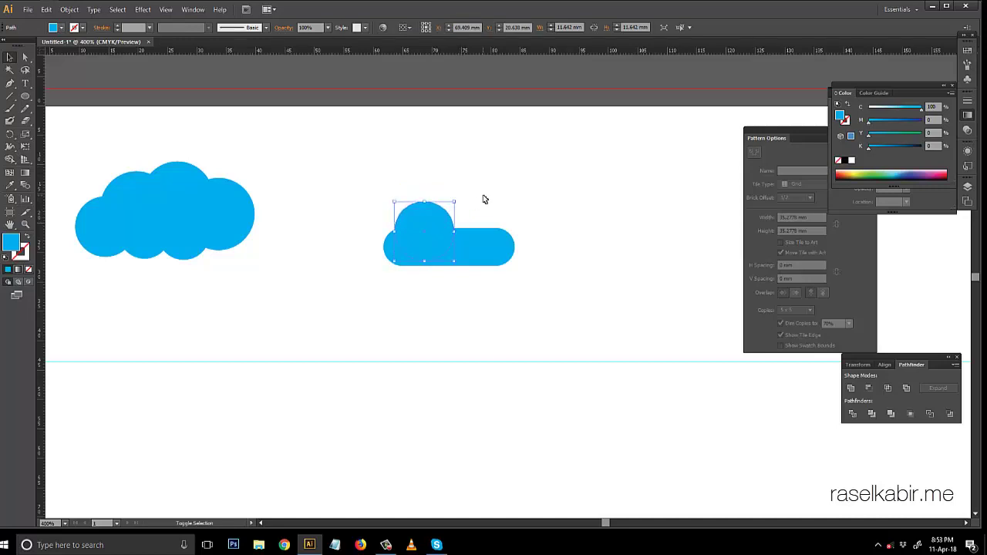
{"action": "left_click", "coordinate": [486, 218]}
{"action": "left_click", "coordinate": [441, 224]}
Copy the bump circle to its right, rescale it, and nudge it into place
{"action": "mouse_move", "coordinate": [465, 222]}
{"action": "left_mouse_down"}
{"action": "mouse_move", "coordinate": [481, 220]}
{"action": "mouse_move", "coordinate": [515, 175]}
{"action": "left_mouse_up"}
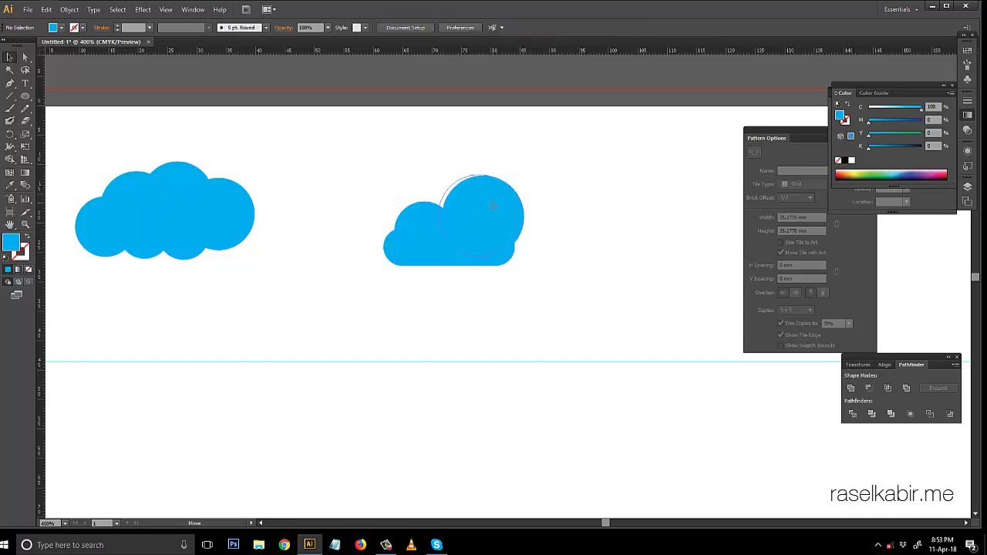
{"action": "left_click_drag", "start_coordinate": [488, 207], "coordinate": [484, 212]}
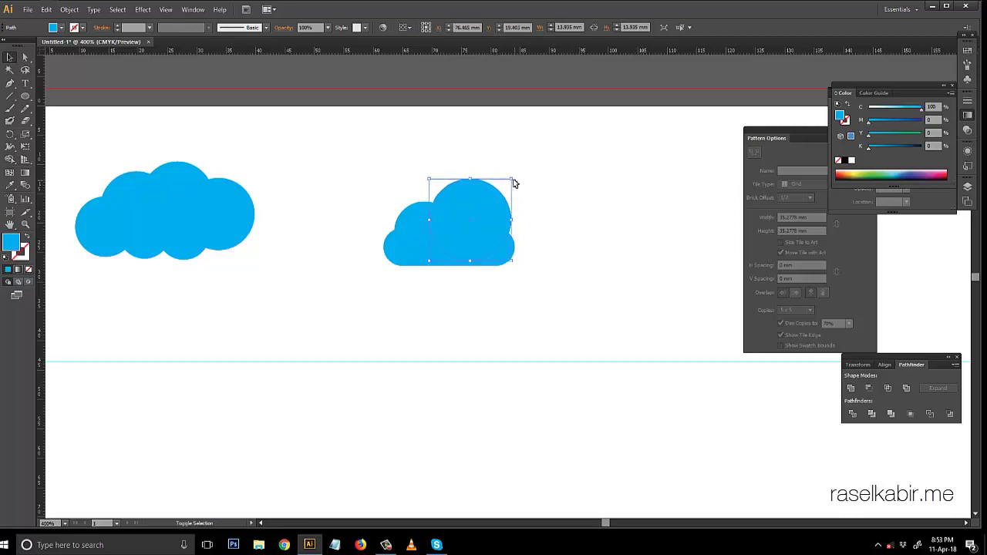
{"action": "left_click_drag", "start_coordinate": [511, 179], "coordinate": [489, 202]}
{"action": "left_click", "coordinate": [545, 203]}
{"action": "left_click", "coordinate": [492, 212]}
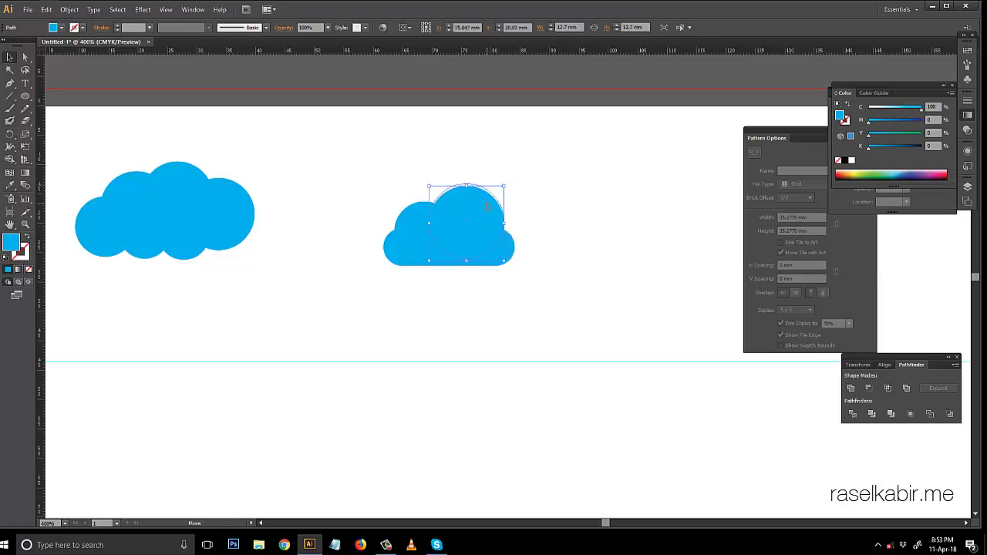
{"action": "left_click", "coordinate": [561, 210]}
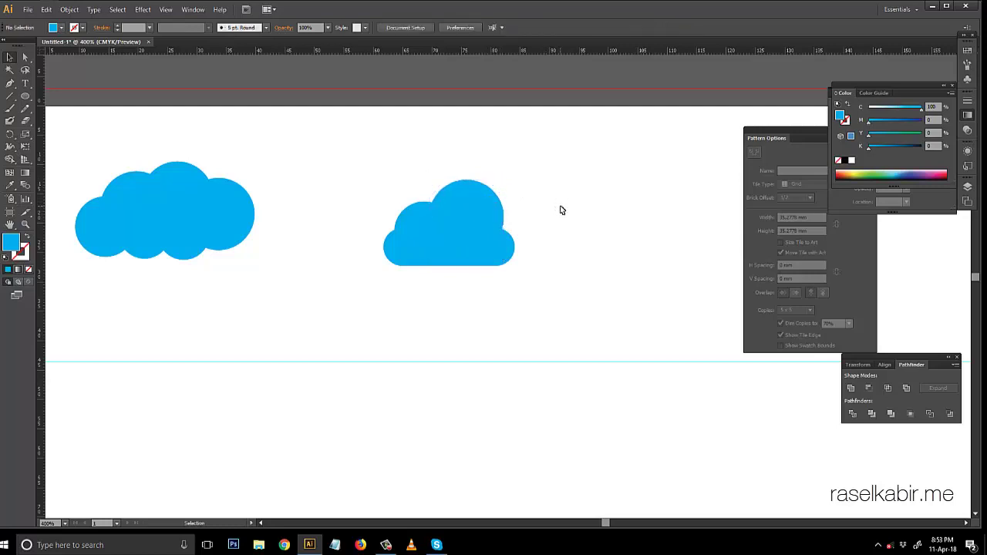
{"action": "left_click", "coordinate": [479, 204]}
{"action": "left_click_drag", "start_coordinate": [478, 204], "coordinate": [472, 206]}
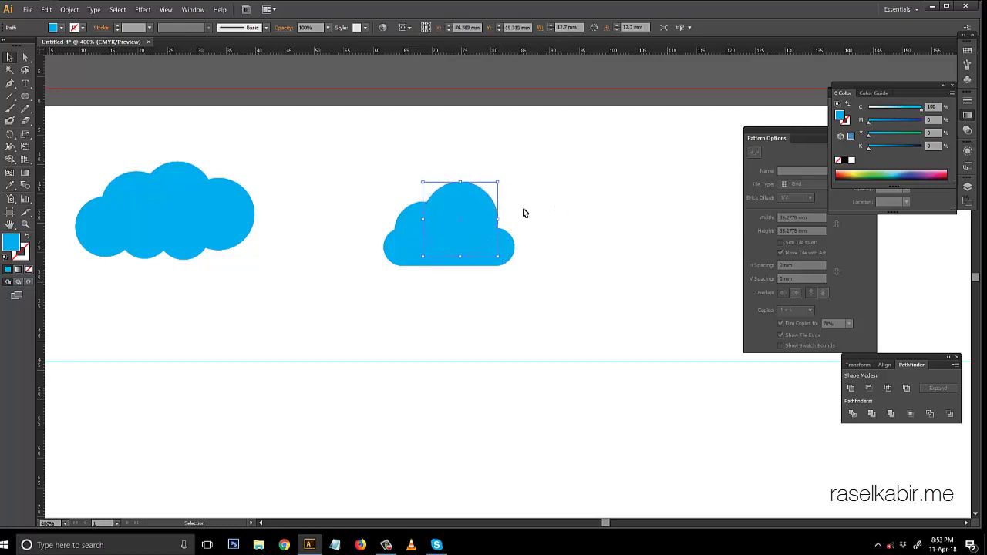
{"action": "key", "text": "Right"}
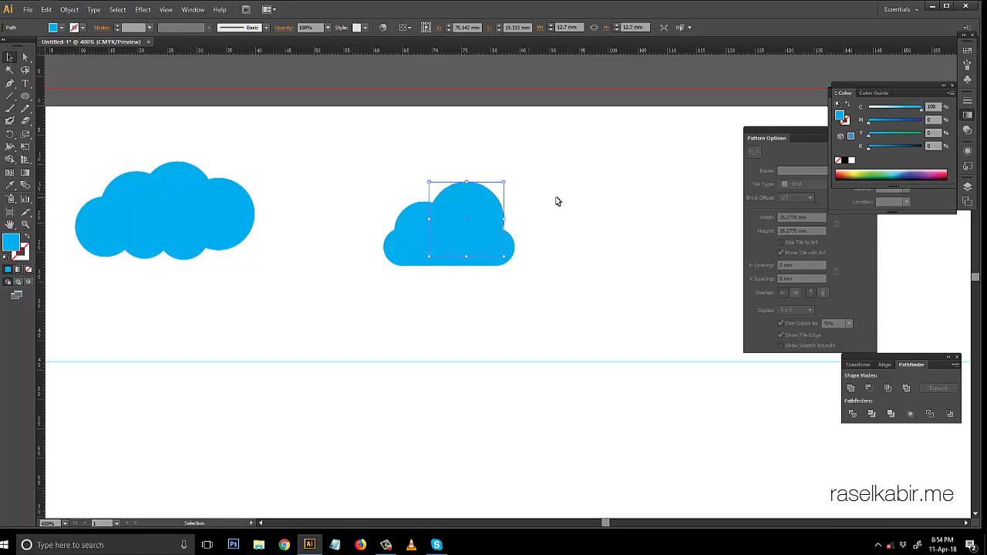
{"action": "left_click", "coordinate": [573, 201]}
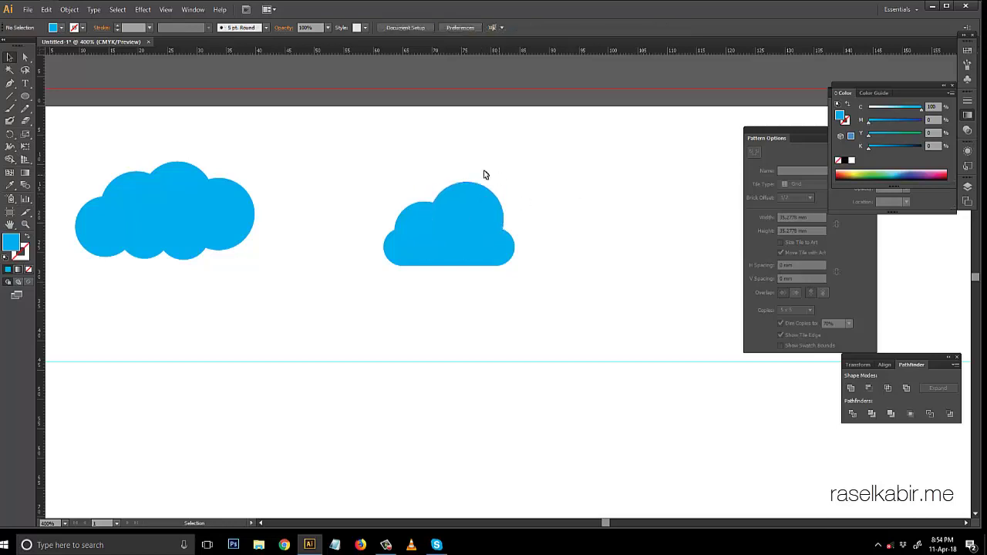
Marquee-select the pill and both circles of the right cloud
{"action": "left_click_drag", "start_coordinate": [484, 174], "coordinate": [670, 309]}
{"action": "left_click", "coordinate": [610, 282]}
{"action": "left_click_drag", "start_coordinate": [610, 282], "coordinate": [512, 267]}
{"action": "left_click", "coordinate": [353, 179]}
{"action": "left_click_drag", "start_coordinate": [353, 179], "coordinate": [532, 278]}
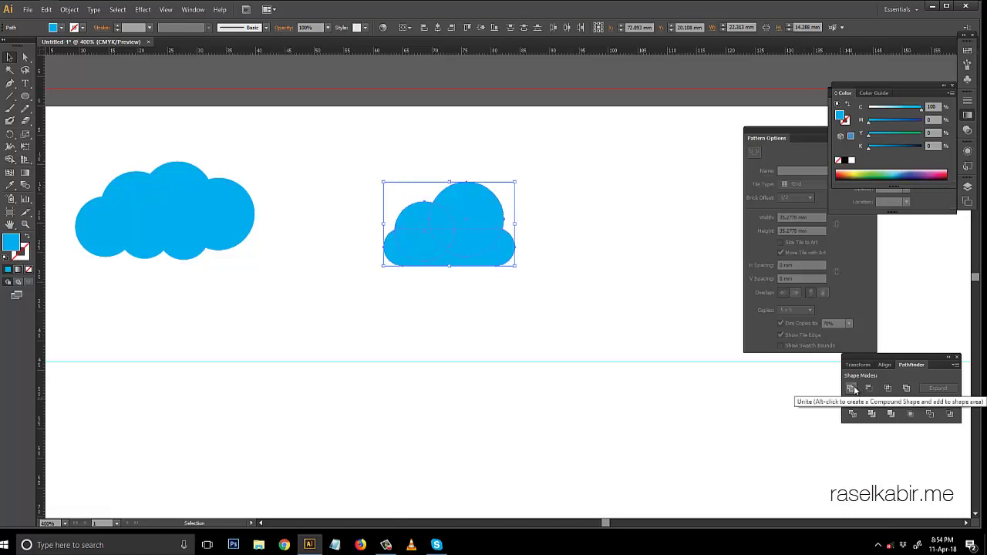
Unite the right cloud's pieces into a single merged shape
{"action": "left_click", "coordinate": [852, 388]}
{"action": "left_click", "coordinate": [637, 312]}
{"action": "mouse_move", "coordinate": [358, 322]}
{"action": "left_mouse_down"}
{"action": "mouse_move", "coordinate": [458, 322]}
{"action": "mouse_move", "coordinate": [370, 314]}
{"action": "left_mouse_up"}
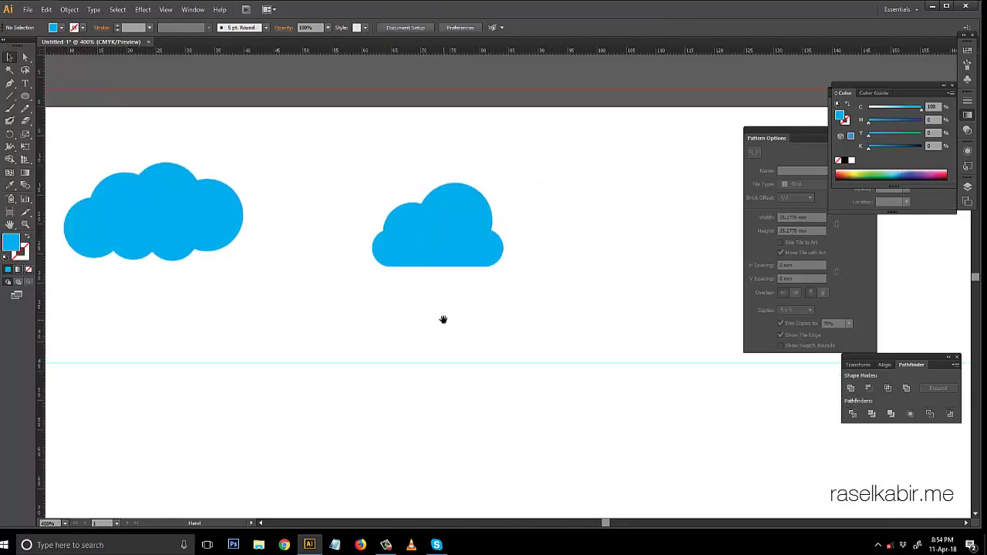
{"action": "mouse_move", "coordinate": [448, 317]}
{"action": "left_mouse_down"}
{"action": "mouse_move", "coordinate": [403, 310]}
{"action": "mouse_move", "coordinate": [411, 293]}
{"action": "left_mouse_up"}
Alt-drag an identical copy of the merged cloud to its right
{"action": "left_click", "coordinate": [386, 227]}
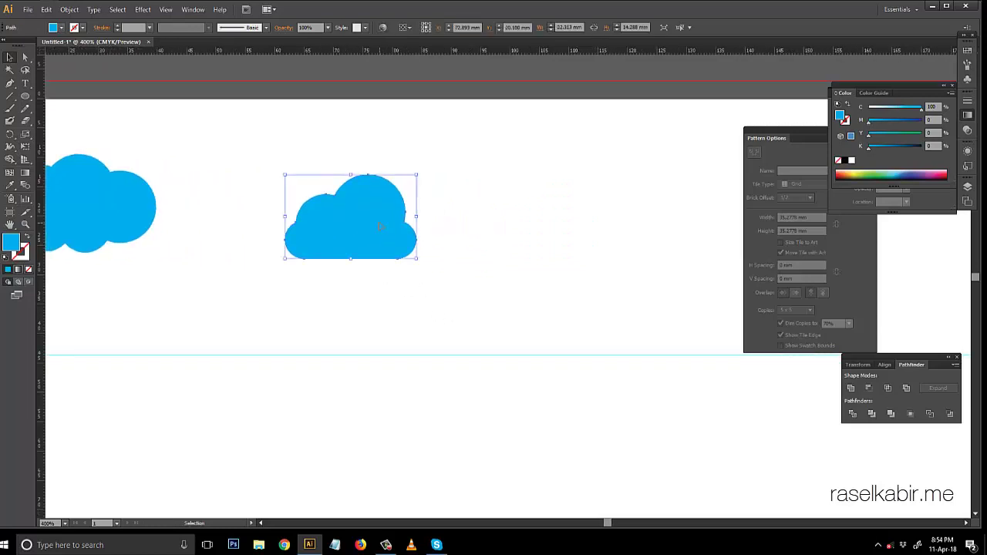
{"action": "left_click_drag", "start_coordinate": [455, 227], "coordinate": [522, 225]}
{"action": "left_click", "coordinate": [584, 326]}
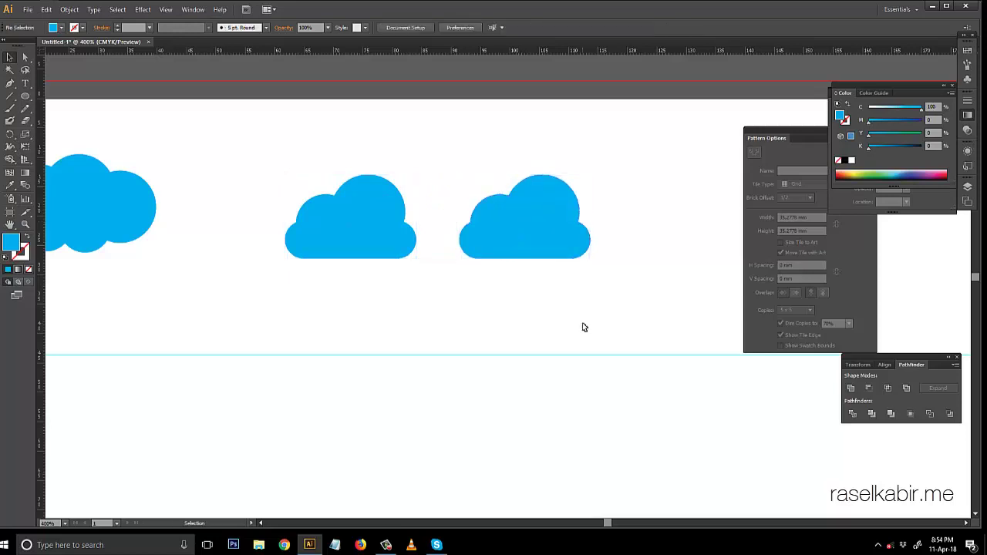
{"action": "left_click_drag", "start_coordinate": [607, 339], "coordinate": [574, 312]}
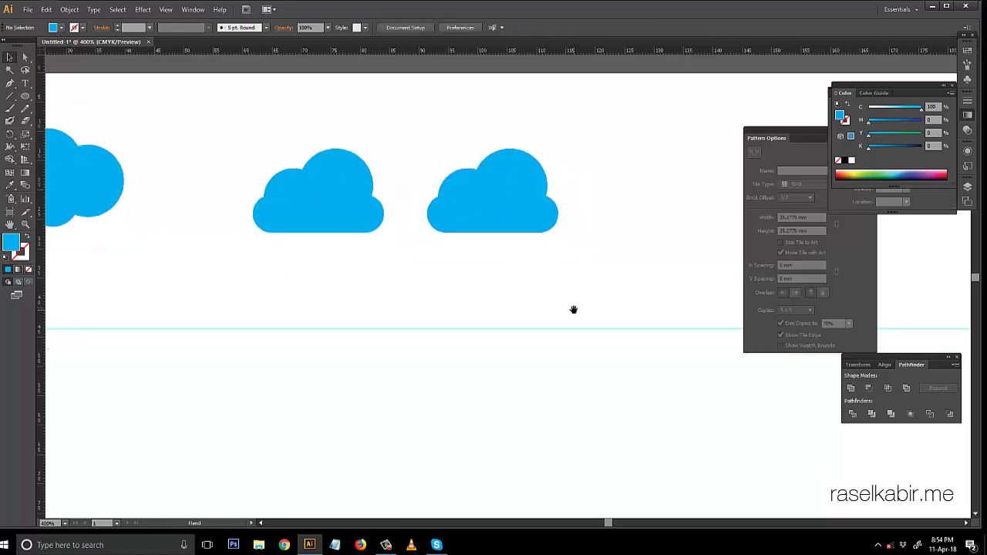
{"action": "left_click_drag", "start_coordinate": [25, 96], "coordinate": [64, 100]}
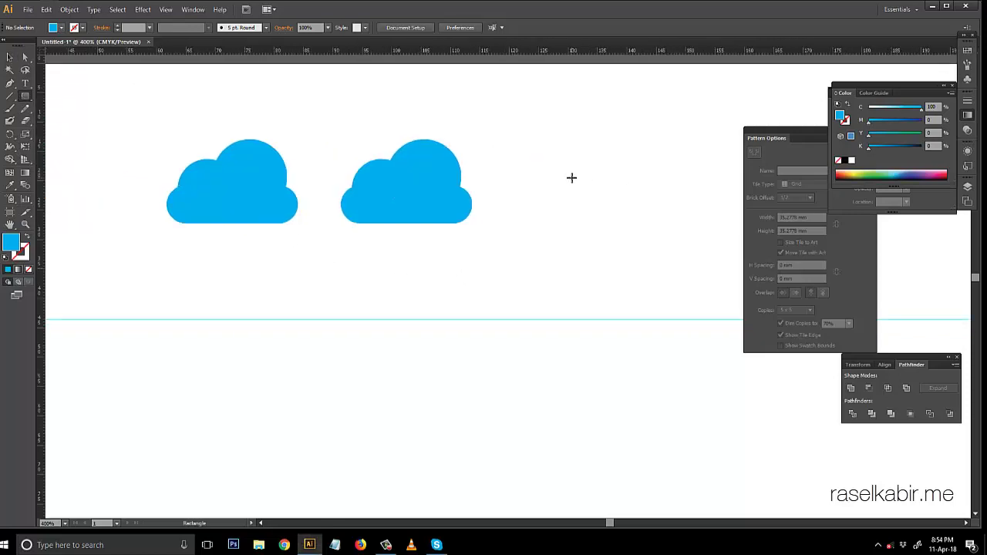
Draw a tall thin cyan bar to the right of the clouds
{"action": "mouse_move", "coordinate": [572, 178]}
{"action": "left_mouse_down"}
{"action": "mouse_move", "coordinate": [606, 286]}
{"action": "mouse_move", "coordinate": [585, 261]}
{"action": "left_mouse_up"}
{"action": "left_click_drag", "start_coordinate": [585, 261], "coordinate": [589, 253]}
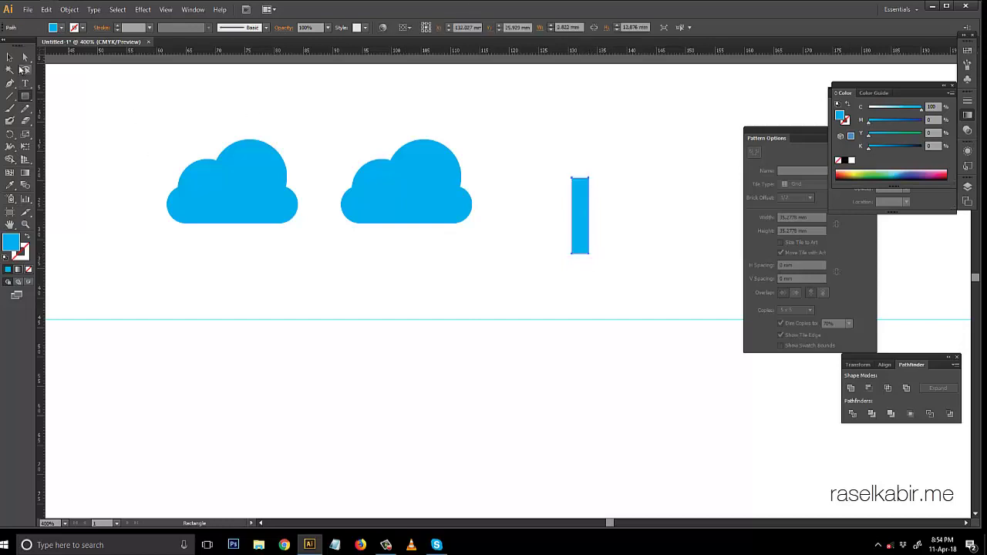
{"action": "scroll", "coordinate": [411, 312], "scroll_direction": "down", "scroll_amount": 3}
Draw a square below the clouds and rotate it 45° into a diamond
{"action": "left_click_drag", "start_coordinate": [422, 275], "coordinate": [467, 348]}
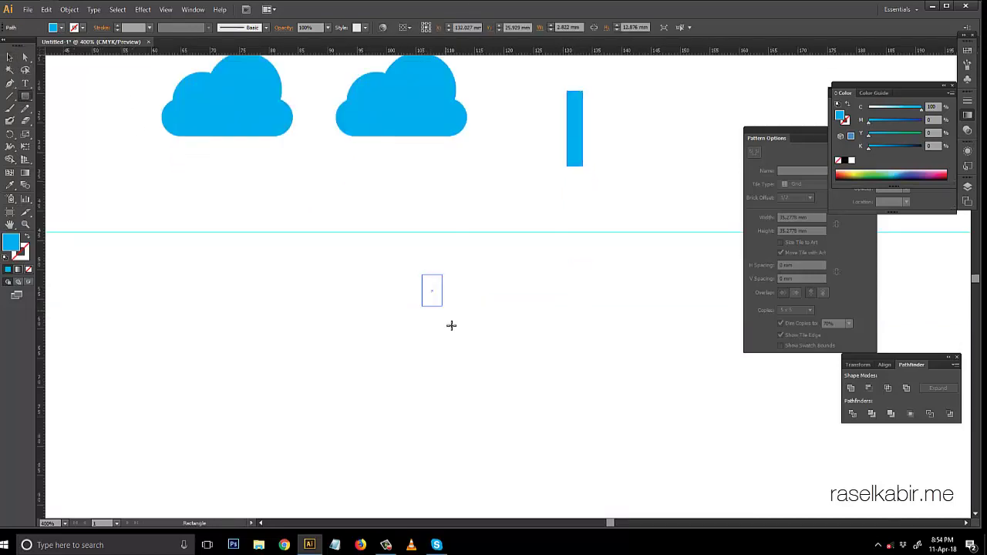
{"action": "key", "text": "v"}
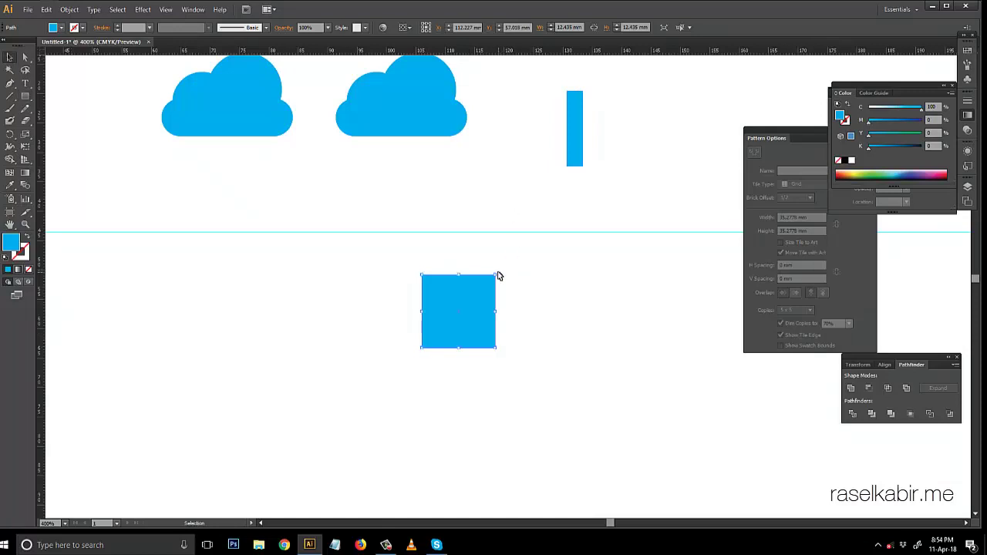
{"action": "left_click_drag", "start_coordinate": [499, 272], "coordinate": [515, 329]}
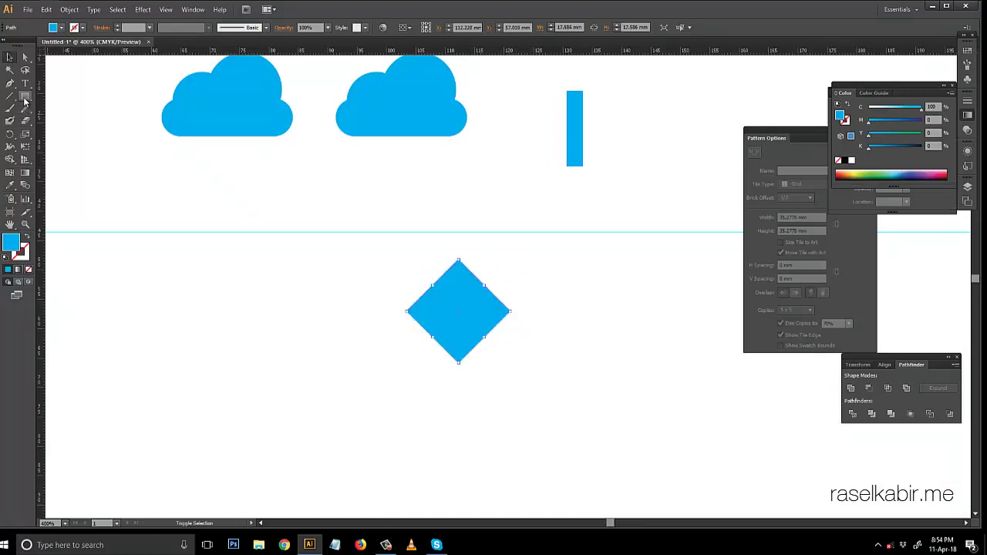
Draw a wide rectangle covering the diamond's lower half, then select both shapes
{"action": "left_click", "coordinate": [25, 96]}
{"action": "mouse_move", "coordinate": [371, 297]}
{"action": "left_mouse_down"}
{"action": "mouse_move", "coordinate": [579, 400]}
{"action": "mouse_move", "coordinate": [567, 371]}
{"action": "left_mouse_up"}
{"action": "left_click", "coordinate": [9, 57]}
{"action": "left_click_drag", "start_coordinate": [399, 266], "coordinate": [670, 332]}
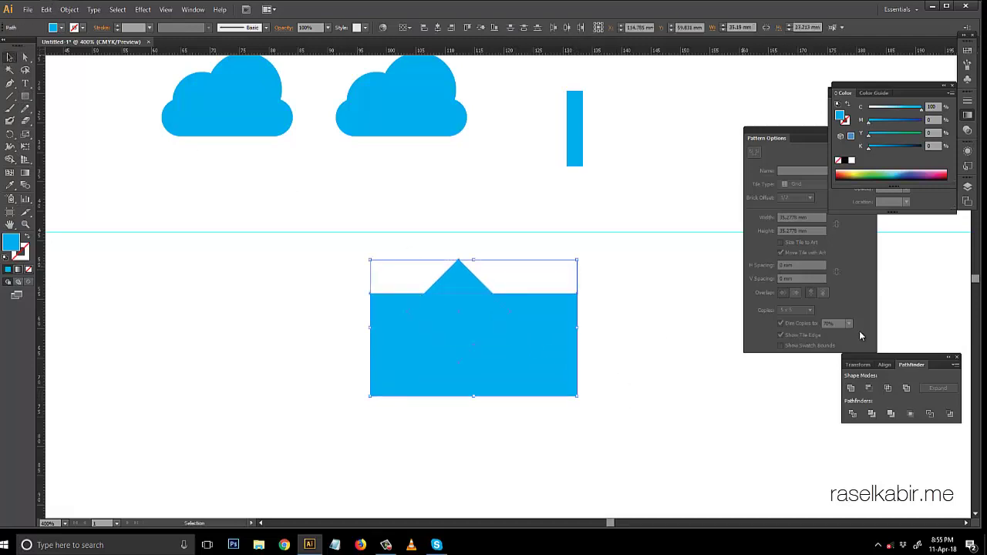
{"action": "left_click", "coordinate": [595, 272]}
{"action": "left_click", "coordinate": [480, 277]}
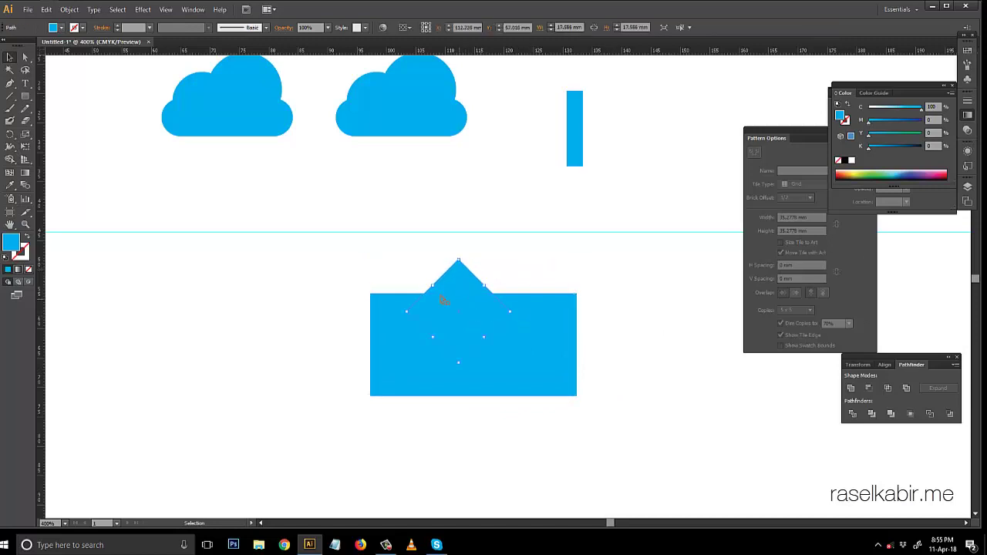
{"action": "left_click", "coordinate": [544, 330]}
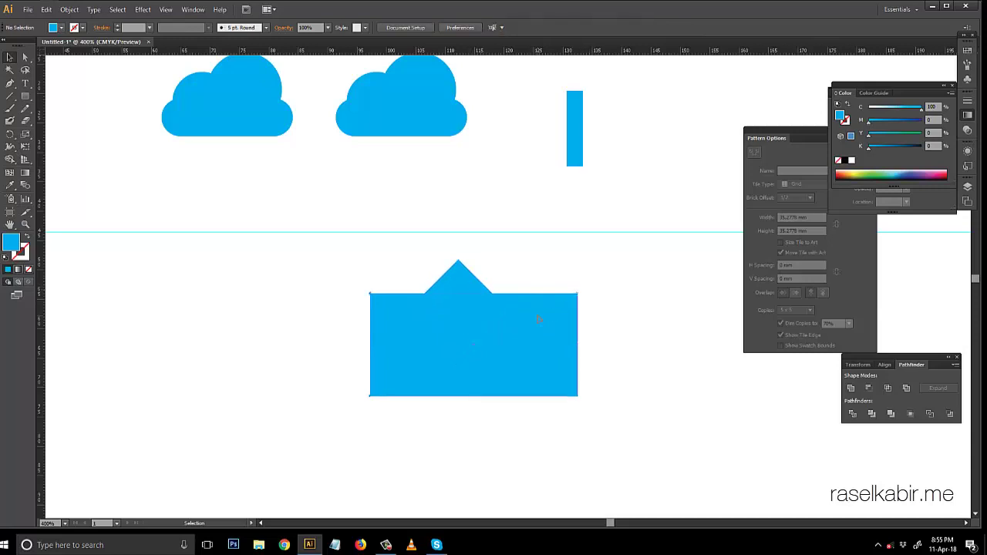
Fill the wide rectangle black and cut it from the diamond, leaving a triangle
{"action": "left_click", "coordinate": [921, 146]}
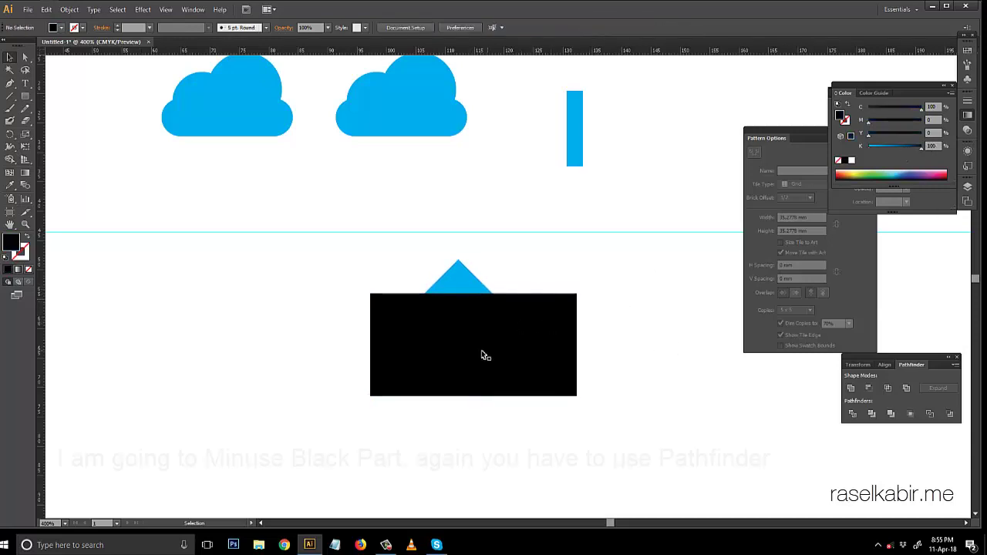
{"action": "left_click", "coordinate": [434, 281]}
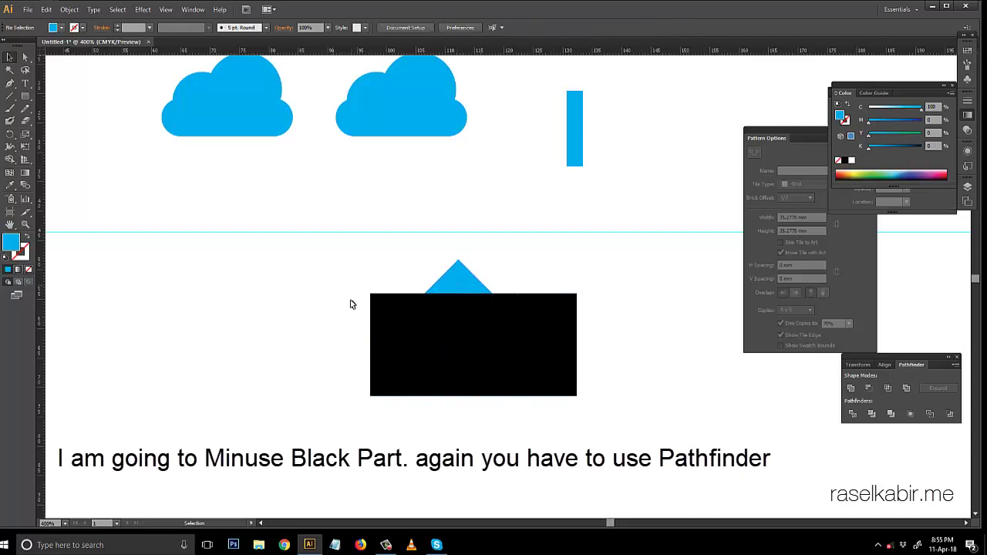
{"action": "left_click_drag", "start_coordinate": [352, 304], "coordinate": [650, 403]}
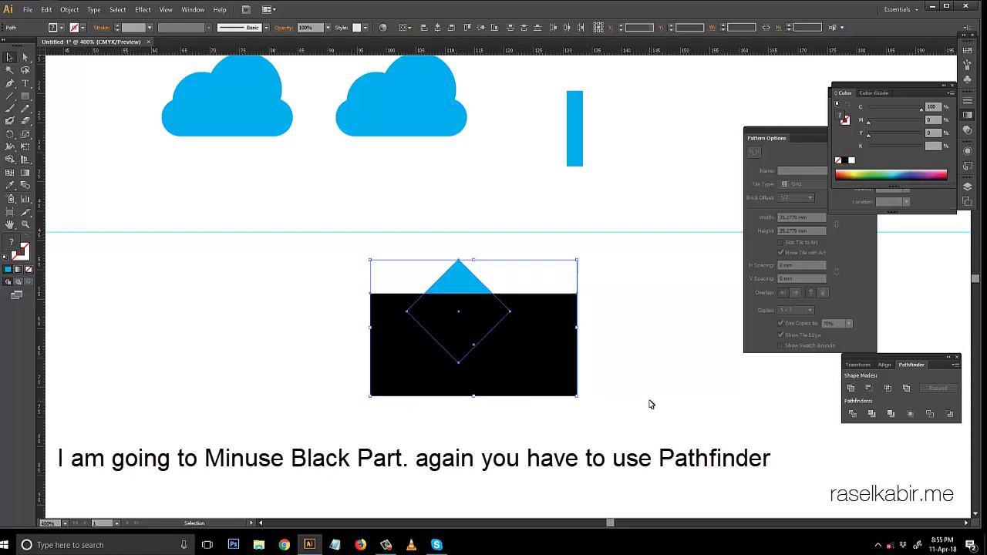
{"action": "left_click", "coordinate": [869, 388]}
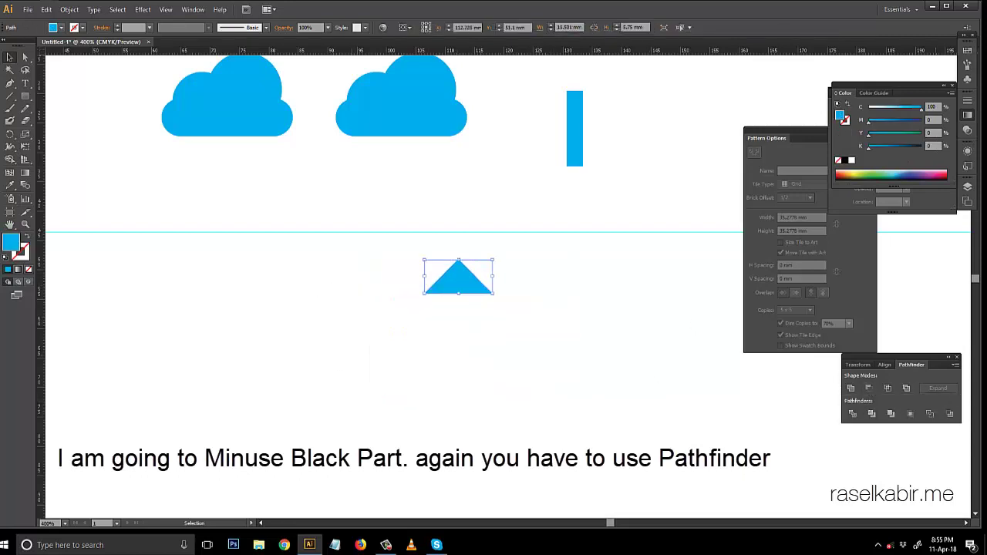
Move the triangle onto the top of the bar and center it as the arrow head
{"action": "left_click_drag", "start_coordinate": [525, 363], "coordinate": [515, 459]}
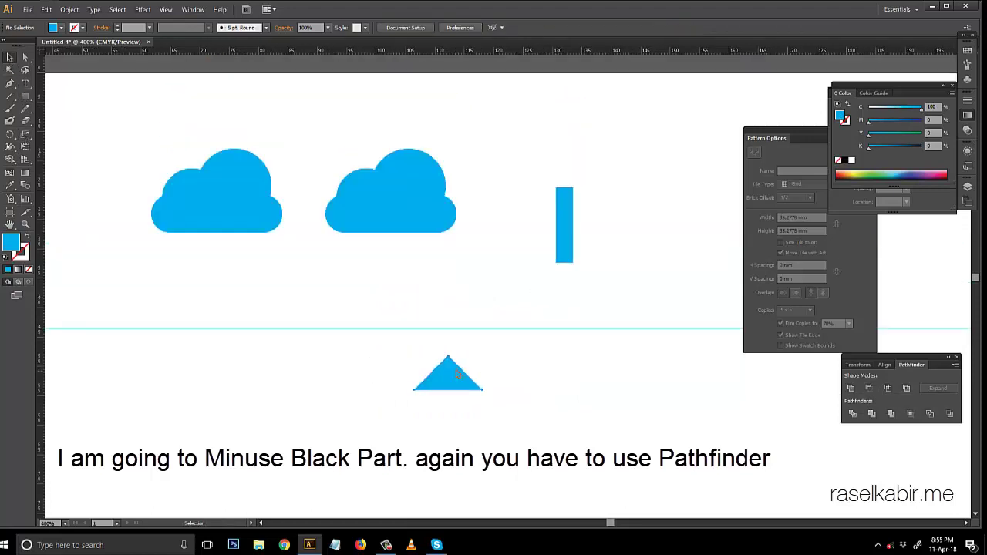
{"action": "mouse_move", "coordinate": [446, 378]}
{"action": "left_mouse_down"}
{"action": "mouse_move", "coordinate": [560, 183]}
{"action": "mouse_move", "coordinate": [577, 251]}
{"action": "left_mouse_up"}
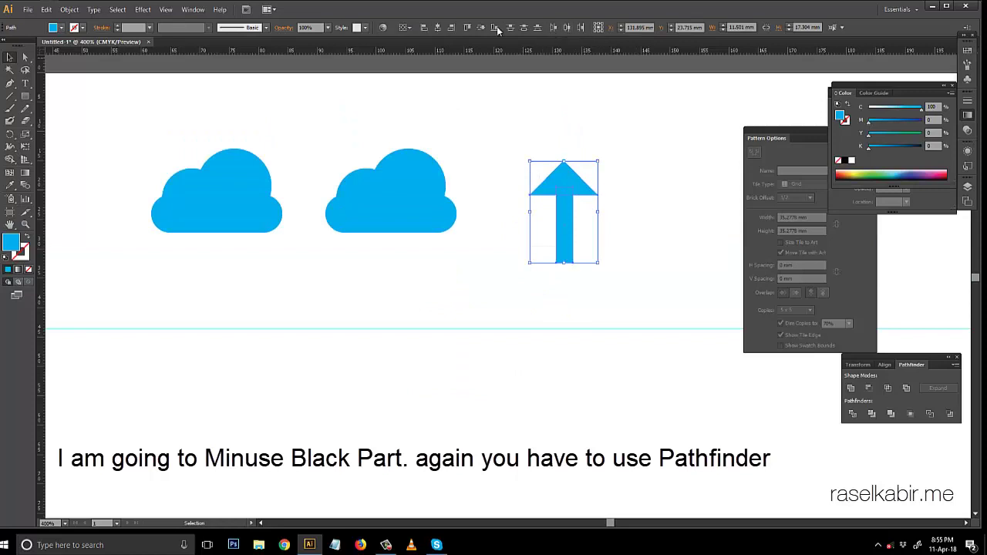
{"action": "left_click", "coordinate": [444, 29]}
{"action": "left_click", "coordinate": [667, 185]}
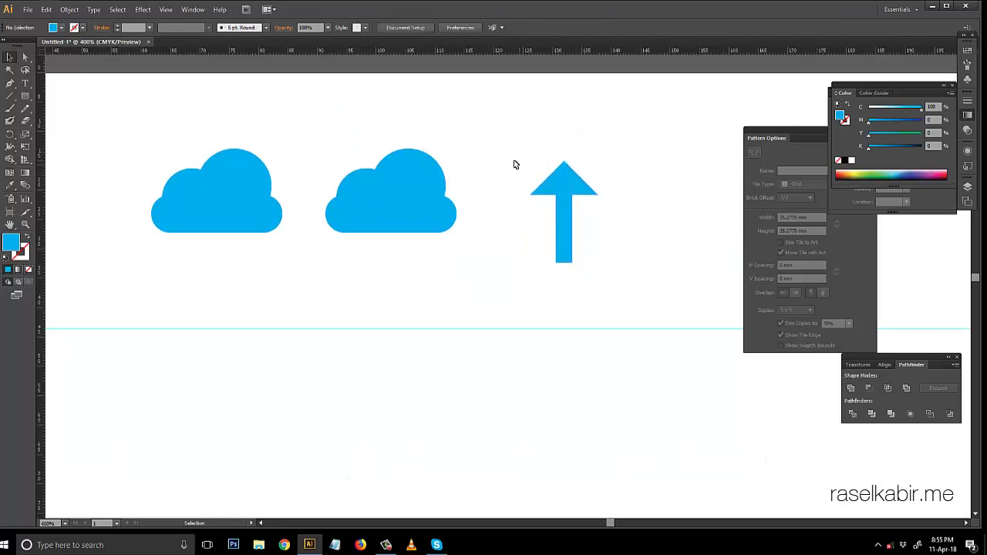
{"action": "mouse_move", "coordinate": [514, 160]}
{"action": "left_mouse_down"}
{"action": "mouse_move", "coordinate": [573, 262]}
{"action": "mouse_move", "coordinate": [518, 261]}
{"action": "left_mouse_up"}
{"action": "left_click", "coordinate": [598, 282]}
Raise the stem's bottom edge slightly using Direct Selection
{"action": "key", "text": "a"}
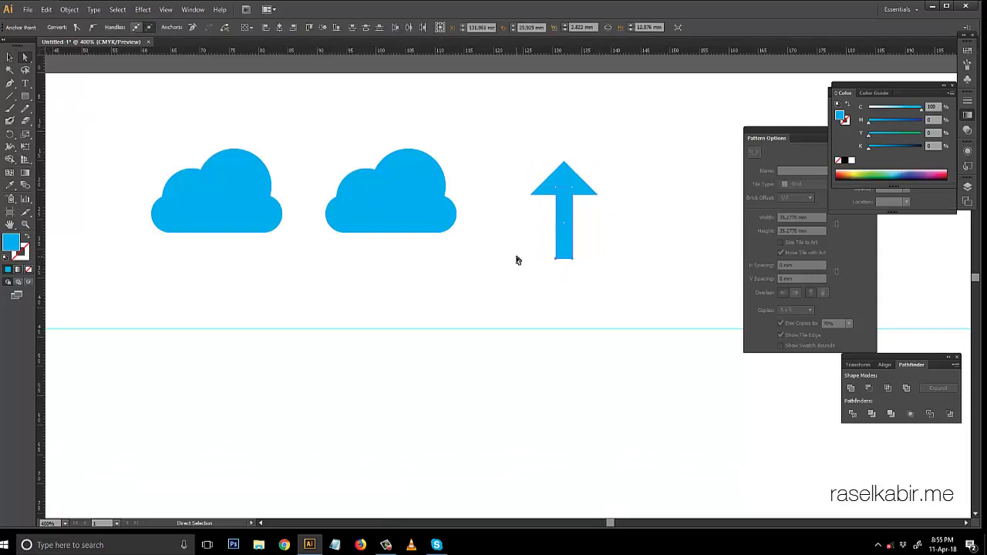
{"action": "key", "text": "Up"}
{"action": "key", "text": "Up"}
{"action": "key", "text": "Up"}
{"action": "key", "text": "v"}
{"action": "left_click", "coordinate": [525, 150]}
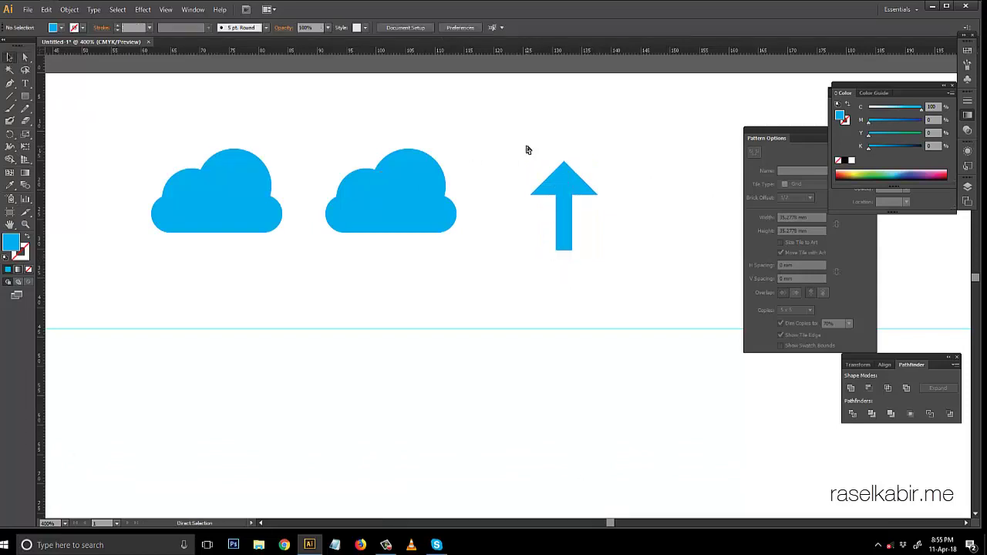
Zoom in and scale the triangular head to suit the stem
{"action": "key", "text": "ctrl+plus"}
{"action": "scroll", "coordinate": [563, 186], "scroll_direction": "up", "scroll_amount": 3}
{"action": "left_click", "coordinate": [588, 240]}
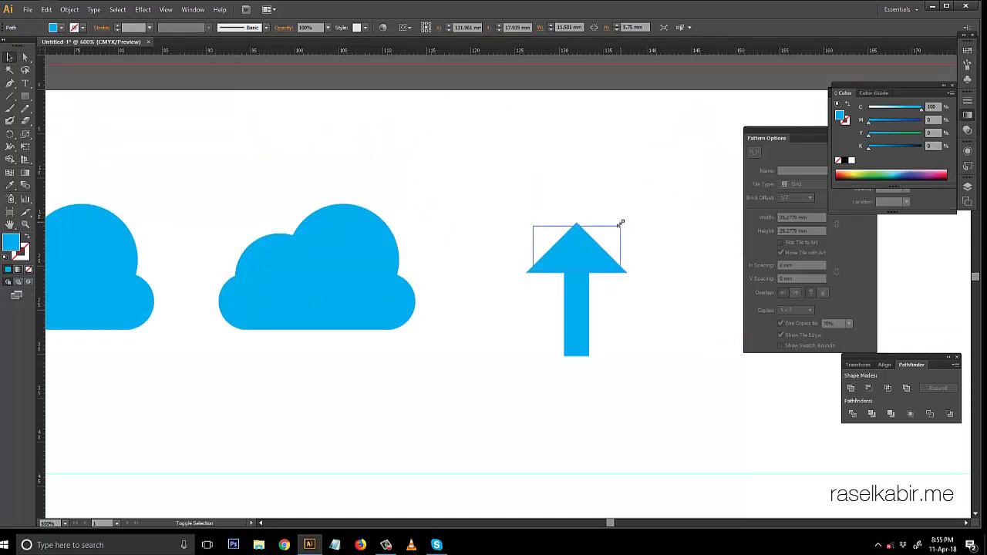
{"action": "left_click_drag", "start_coordinate": [620, 223], "coordinate": [620, 222]}
{"action": "left_click", "coordinate": [643, 214]}
Move the arrow onto the lower part of the second cloud
{"action": "left_click_drag", "start_coordinate": [528, 229], "coordinate": [540, 172]}
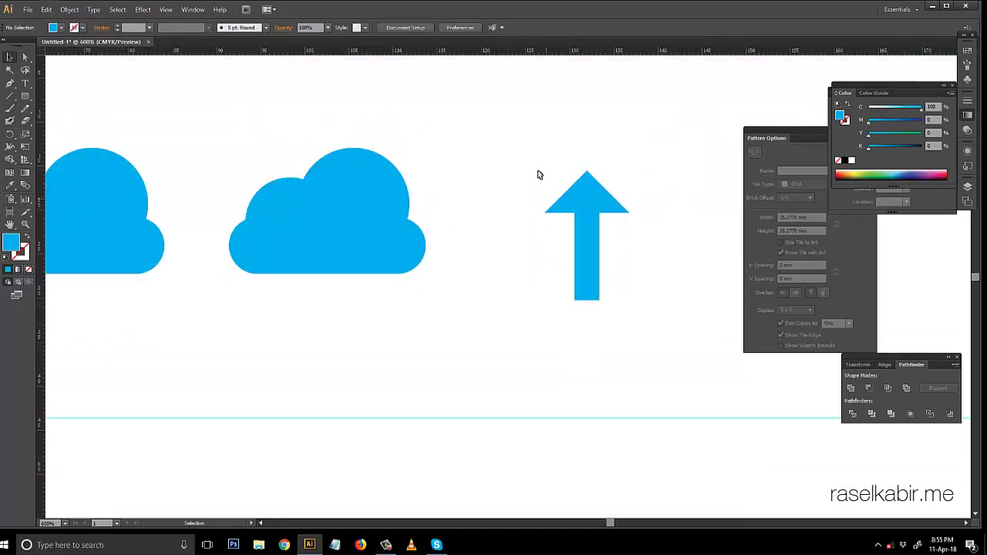
{"action": "left_click_drag", "start_coordinate": [687, 342], "coordinate": [747, 345]}
{"action": "left_click_drag", "start_coordinate": [639, 254], "coordinate": [381, 301]}
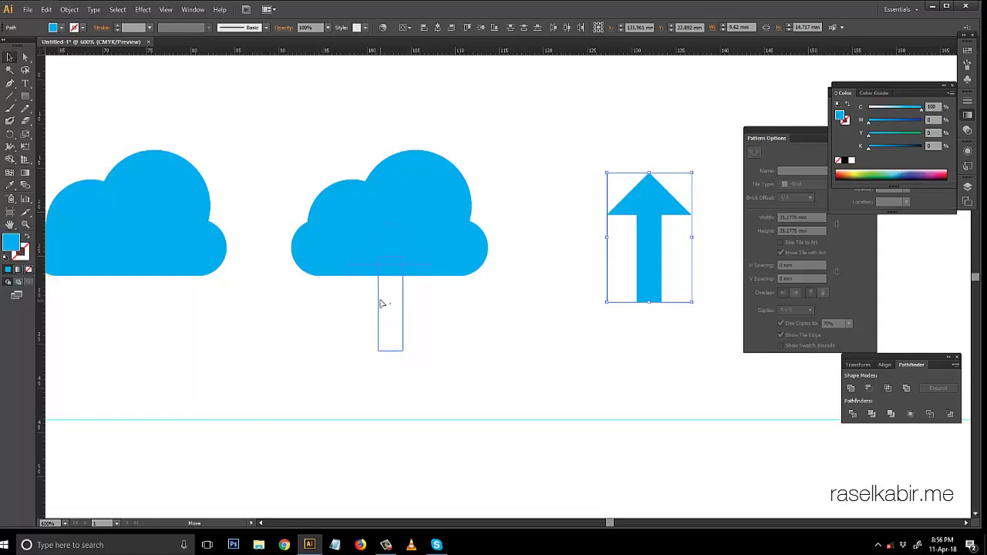
Give the arrow a white fill
{"action": "left_click_drag", "start_coordinate": [463, 319], "coordinate": [508, 319]}
{"action": "left_click", "coordinate": [851, 159]}
{"action": "left_click", "coordinate": [607, 209]}
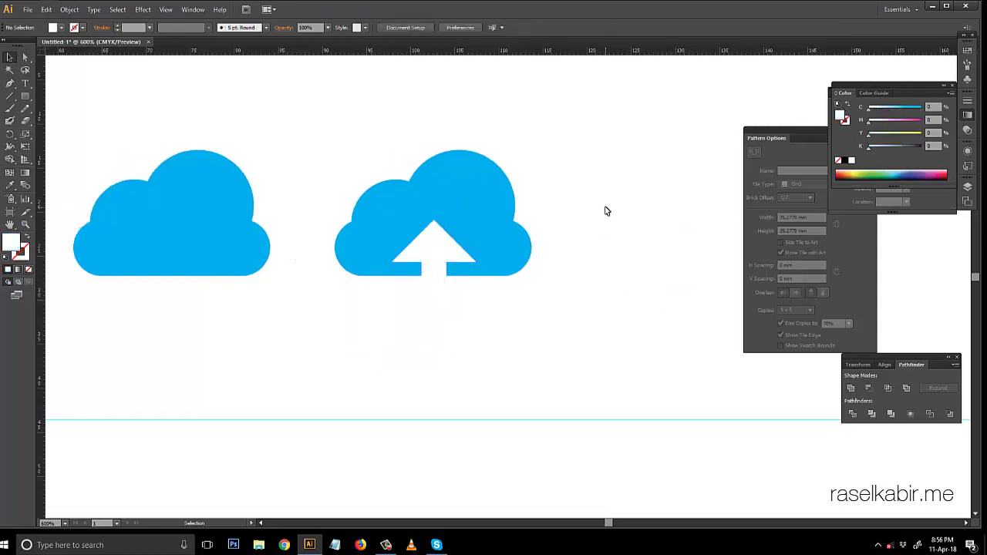
{"action": "left_click_drag", "start_coordinate": [434, 335], "coordinate": [508, 332]}
Nudge the whole arrow up and scale it down around its centre
{"action": "left_click", "coordinate": [509, 334]}
{"action": "left_click", "coordinate": [509, 247], "text": "shift"}
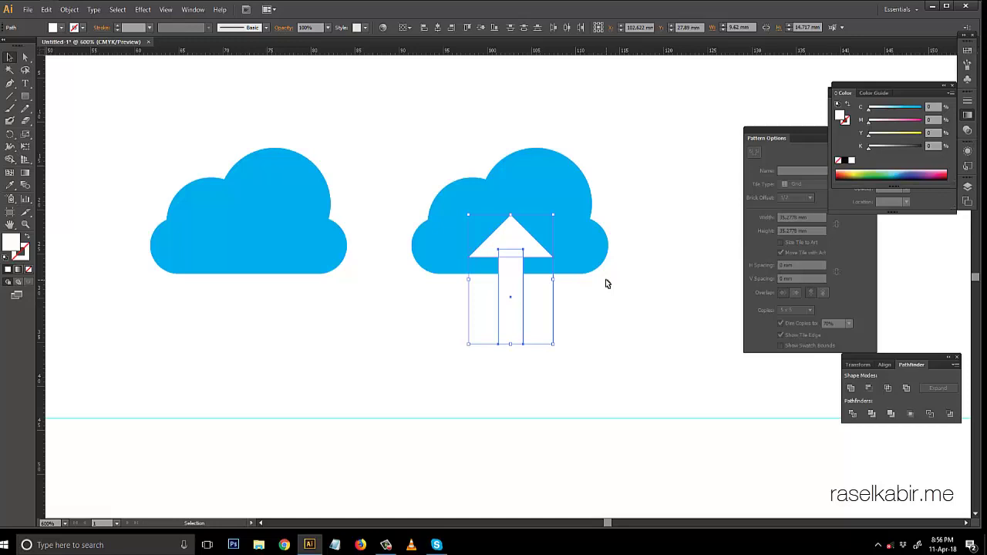
{"action": "key", "text": "Up"}
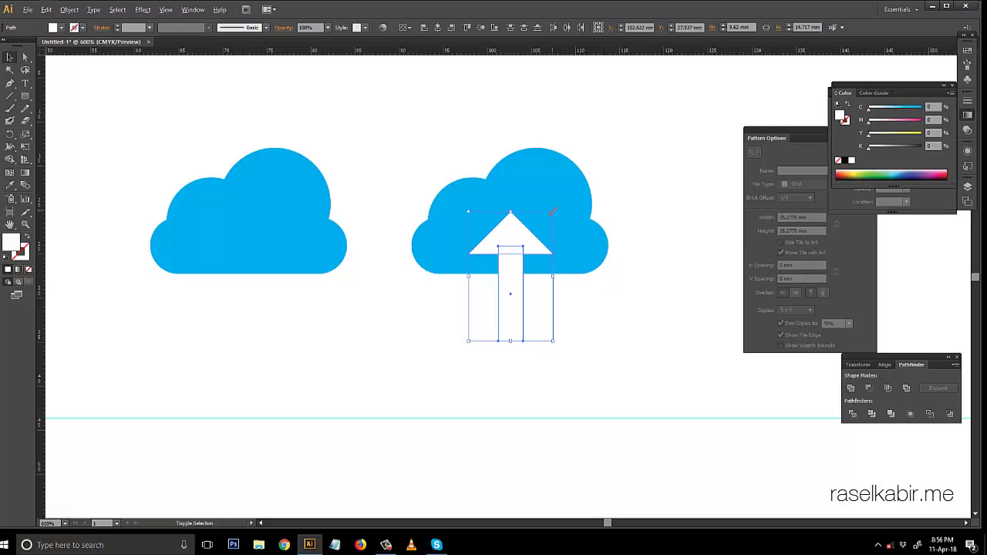
{"action": "left_click_drag", "start_coordinate": [567, 223], "coordinate": [561, 231]}
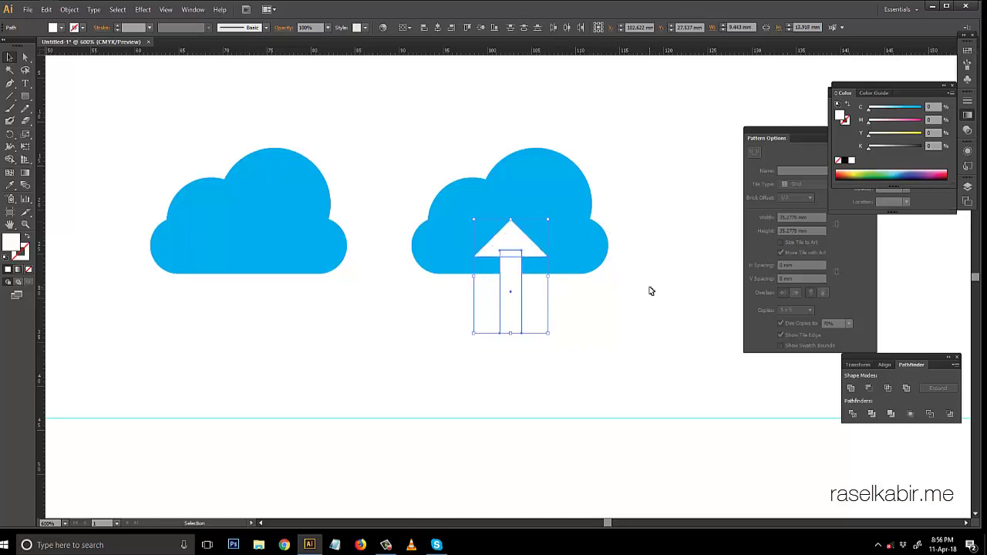
Shorten the stem by raising its bottom edge with Direct Selection
{"action": "left_click", "coordinate": [25, 56]}
{"action": "left_click", "coordinate": [564, 368]}
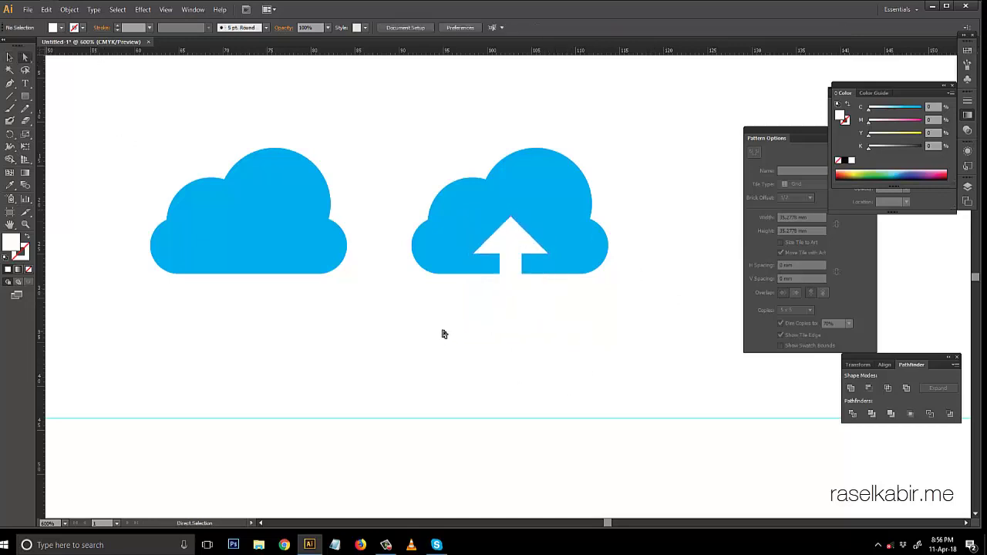
{"action": "left_click_drag", "start_coordinate": [540, 344], "coordinate": [426, 304]}
{"action": "key", "text": "Up"}
{"action": "key", "text": "Up"}
{"action": "key", "text": "Up"}
{"action": "key", "text": "Up"}
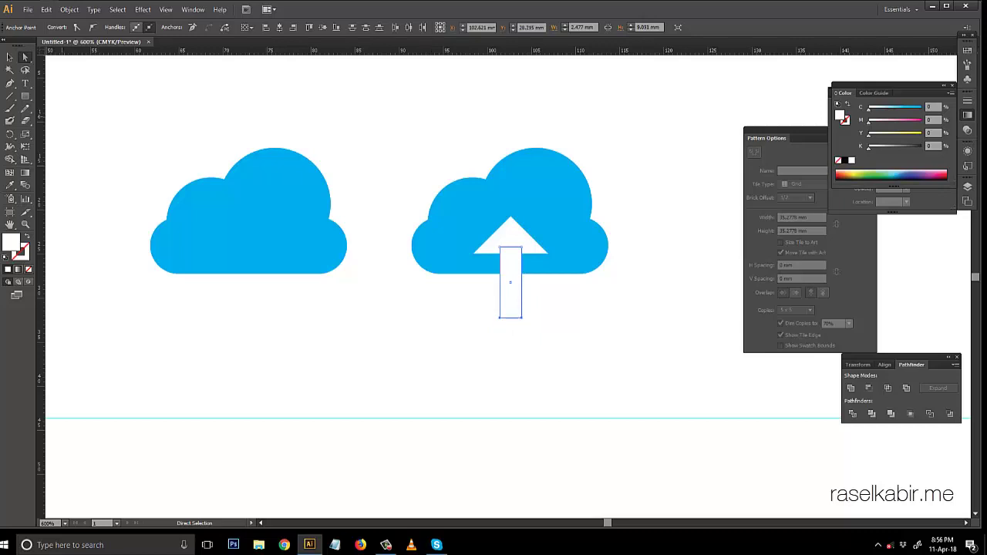
{"action": "key", "text": "v"}
Select the stem and head together and Unite them into one shape
{"action": "left_click", "coordinate": [538, 316]}
{"action": "left_click", "coordinate": [504, 231]}
{"action": "left_click", "coordinate": [500, 305]}
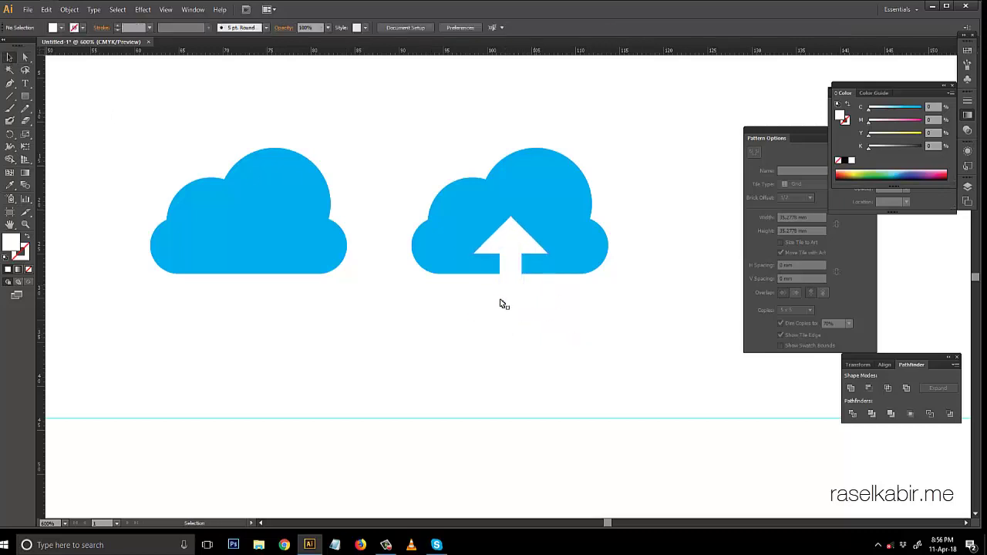
{"action": "left_click", "coordinate": [509, 284]}
{"action": "left_click", "coordinate": [571, 313]}
{"action": "left_click", "coordinate": [516, 261]}
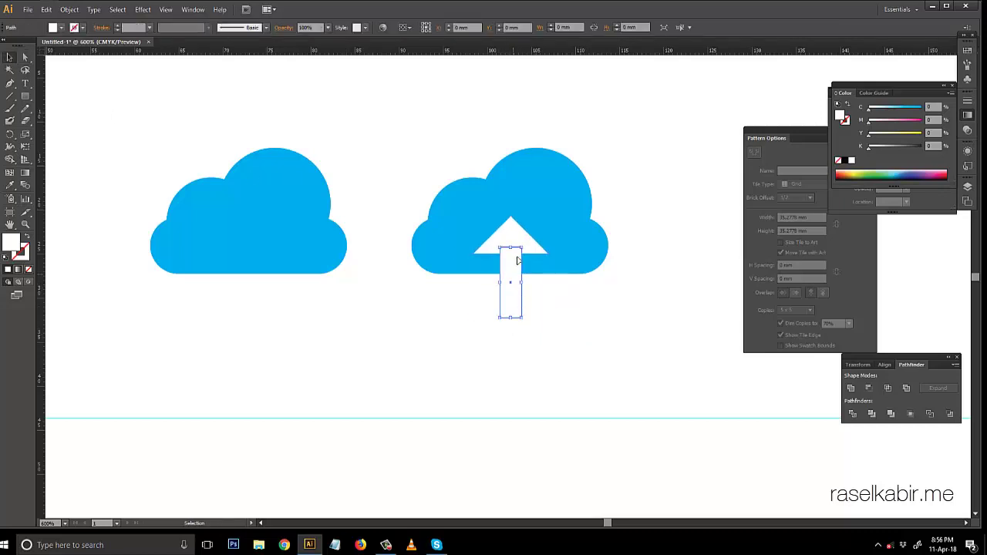
{"action": "left_click", "coordinate": [509, 232], "text": "shift"}
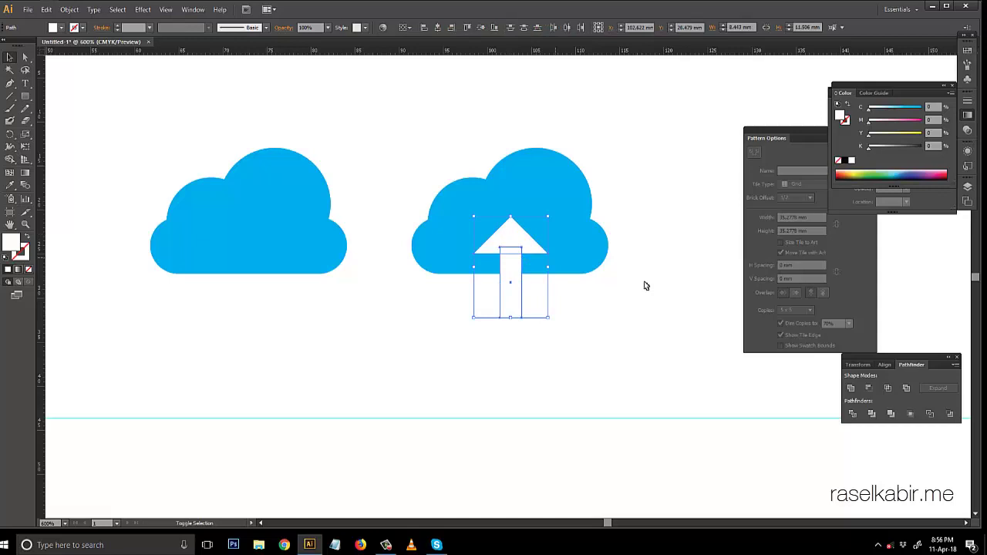
{"action": "left_click", "coordinate": [852, 388]}
Reselect the merged white arrow on its own
{"action": "left_click", "coordinate": [594, 331]}
{"action": "left_click", "coordinate": [513, 227]}
{"action": "left_click_drag", "start_coordinate": [464, 121], "coordinate": [594, 293]}
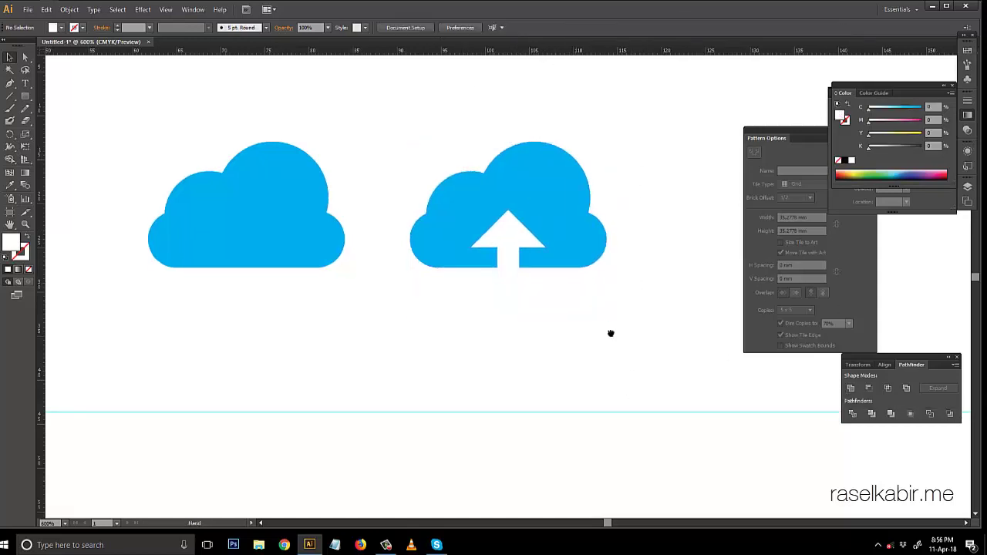
{"action": "left_click", "coordinate": [523, 257]}
{"action": "left_click", "coordinate": [520, 291]}
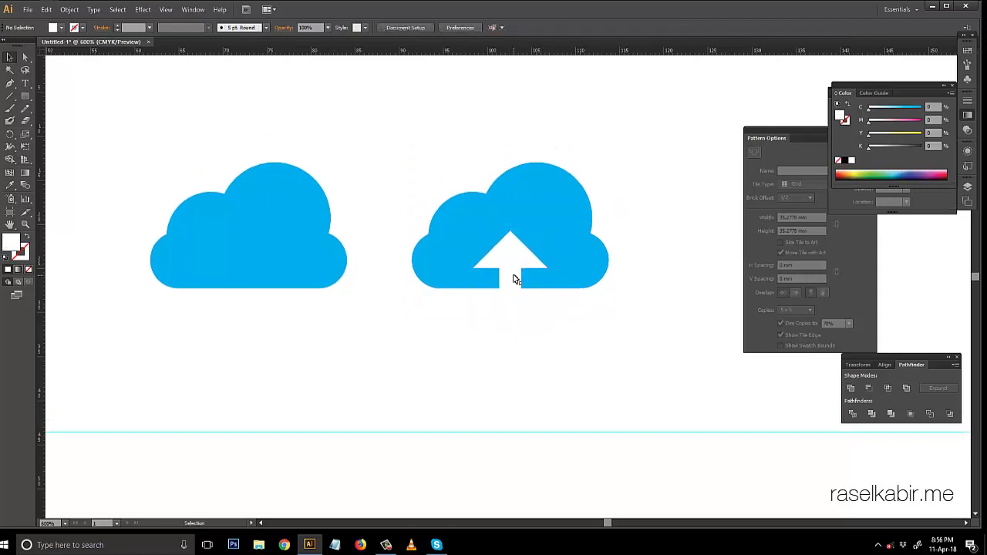
{"action": "left_click", "coordinate": [515, 272]}
Eyedropper the cloud's cyan onto the arrow and zoom to 1200%
{"action": "key", "text": "i"}
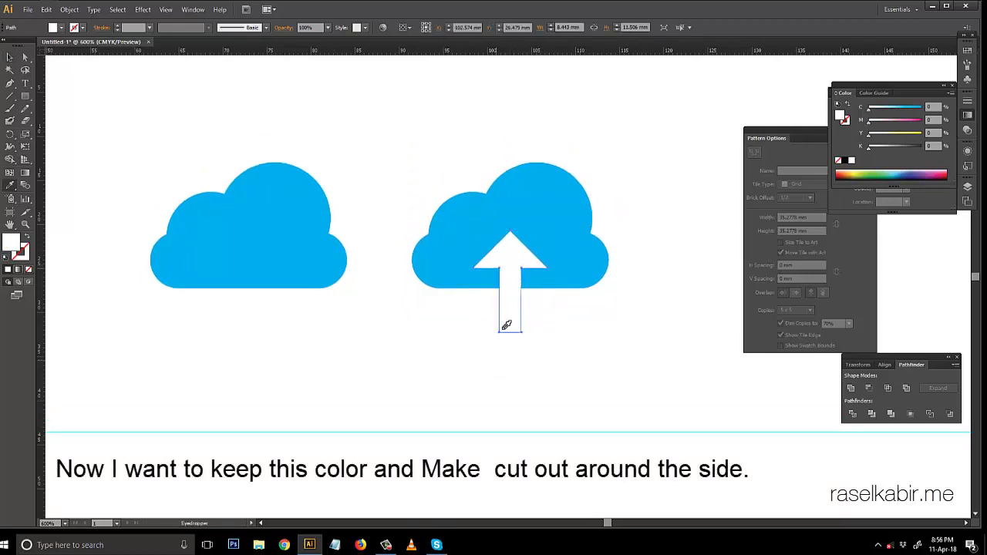
{"action": "left_click", "coordinate": [551, 214]}
{"action": "left_click", "coordinate": [9, 57]}
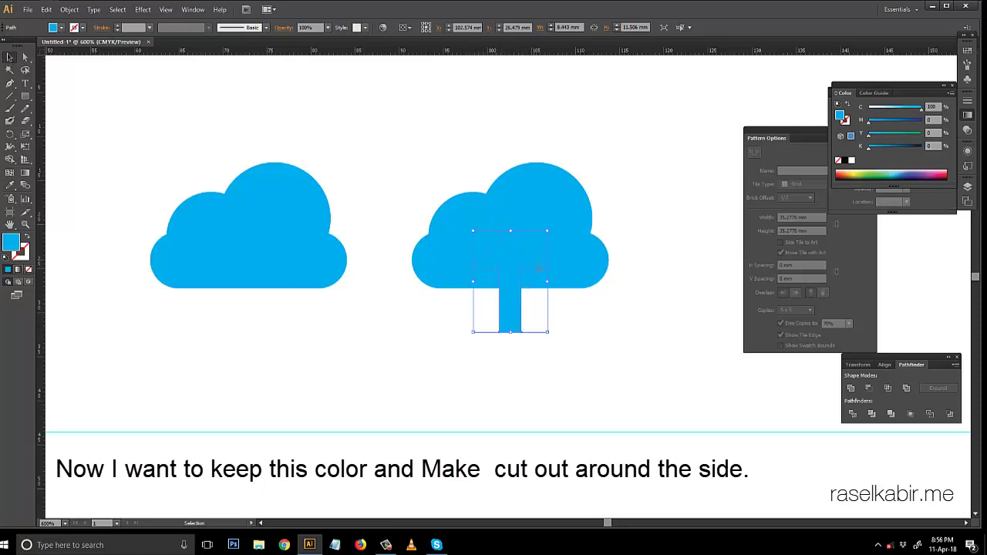
{"action": "key", "text": "ctrl+plus"}
{"action": "key", "text": "ctrl+plus"}
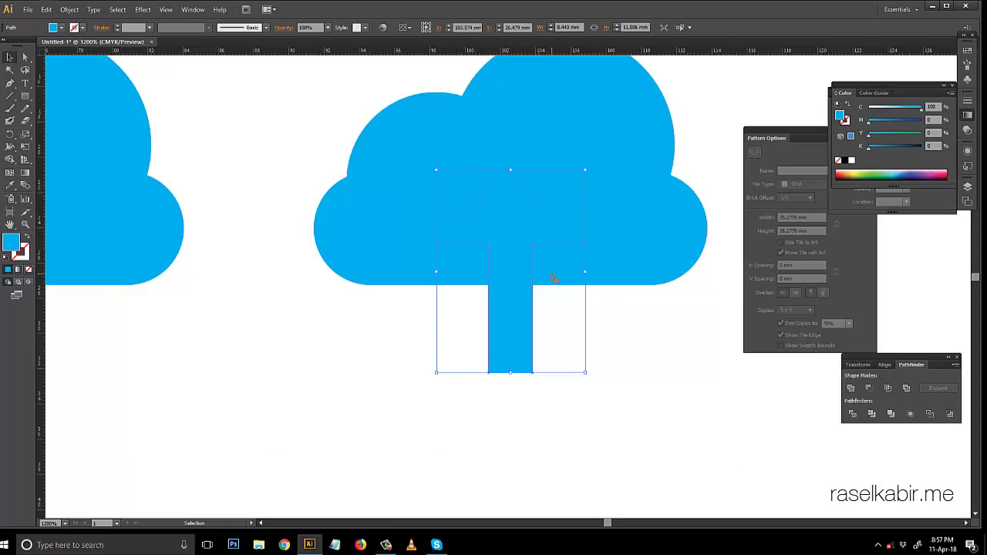
{"action": "left_click", "coordinate": [628, 374]}
{"action": "left_click", "coordinate": [524, 273]}
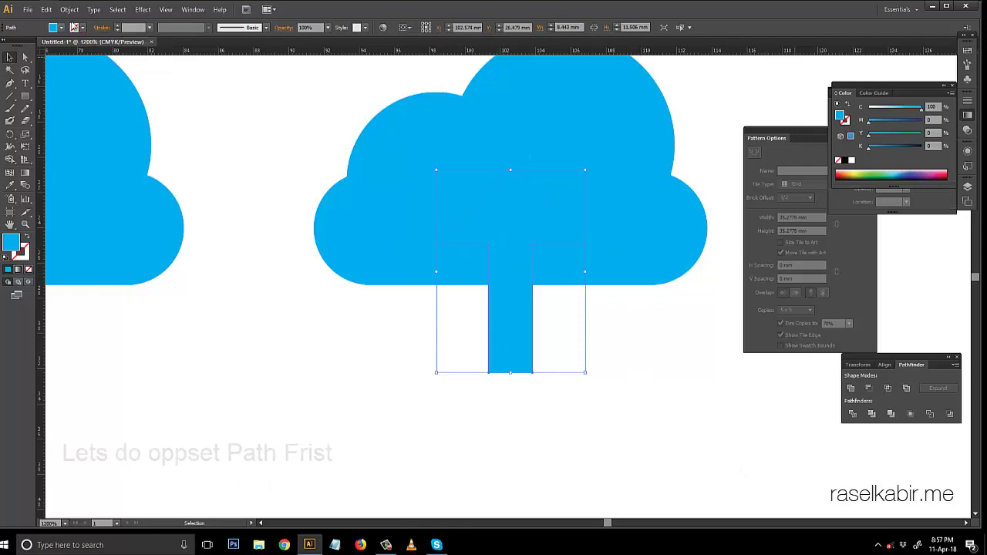
{"action": "left_click", "coordinate": [69, 10]}
{"action": "mouse_move", "coordinate": [166, 288]}
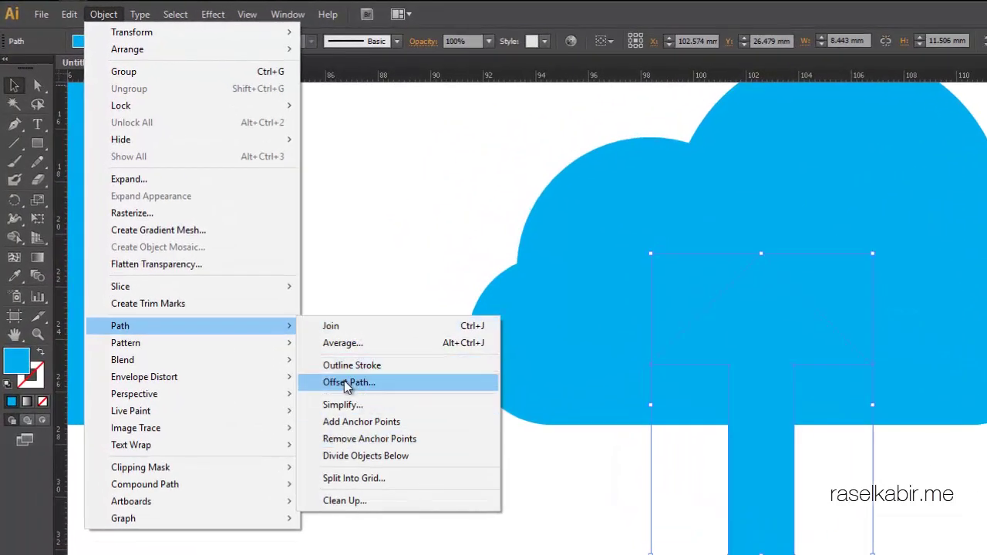
Add a 0.5278 mm offset path with Miter joins around the arrow
{"action": "left_click", "coordinate": [348, 382]}
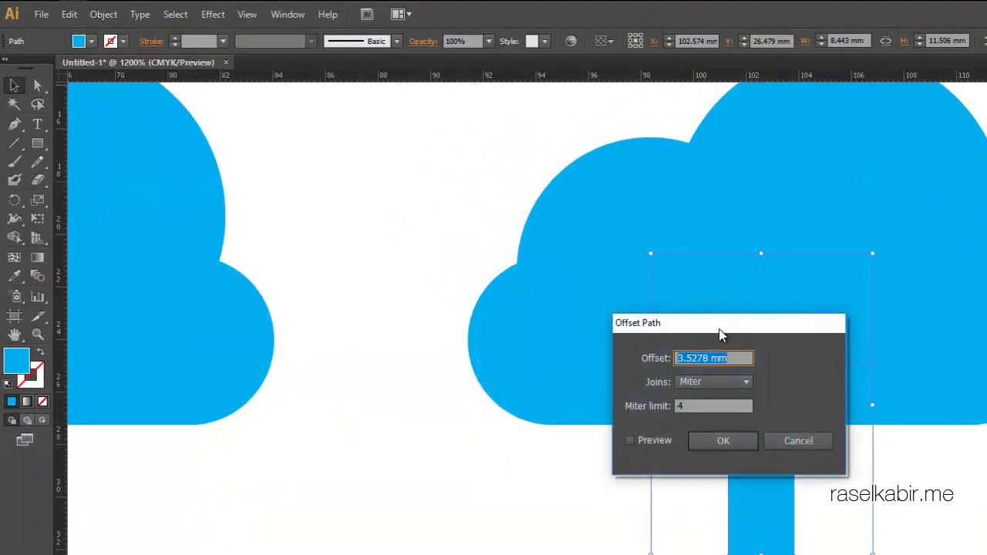
{"action": "left_click", "coordinate": [980, 417]}
{"action": "mouse_move", "coordinate": [976, 299]}
{"action": "left_mouse_down"}
{"action": "mouse_move", "coordinate": [282, 236]}
{"action": "mouse_move", "coordinate": [257, 264]}
{"action": "left_mouse_up"}
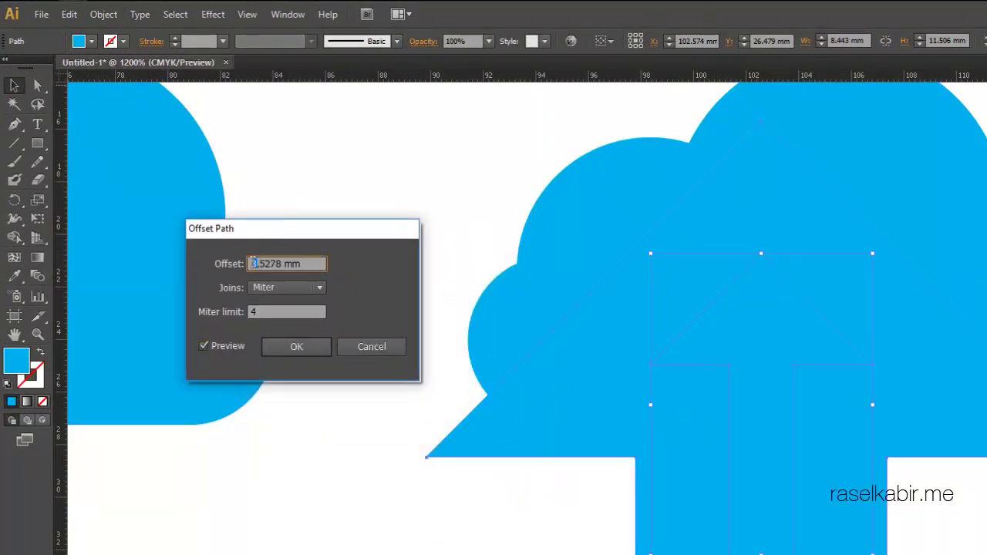
{"action": "type", "text": "-"}
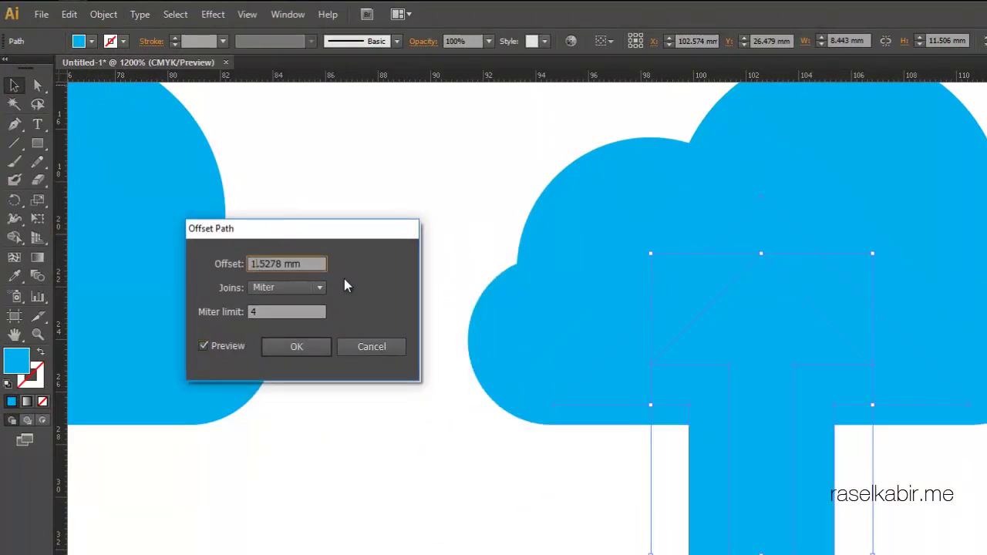
{"action": "type", "text": "1"}
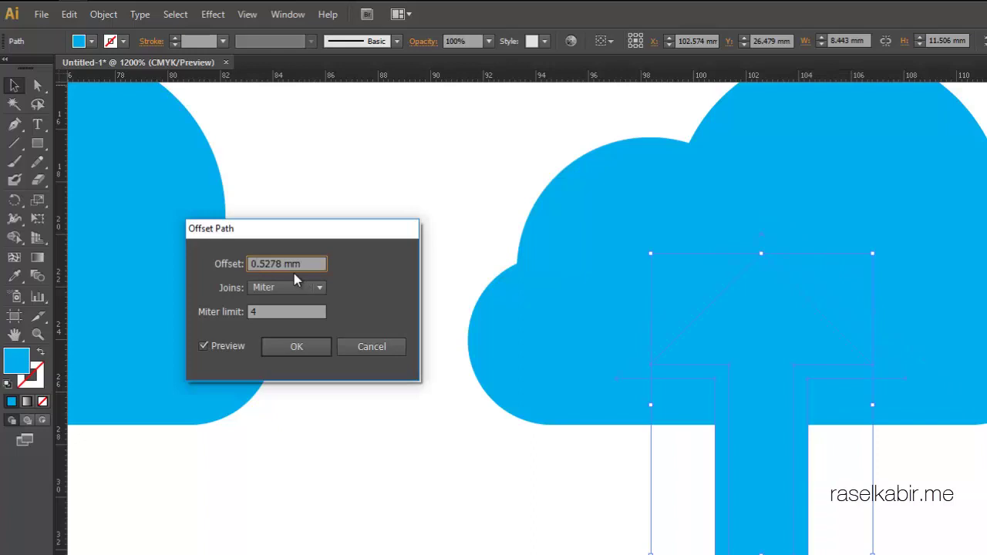
{"action": "left_click", "coordinate": [299, 347]}
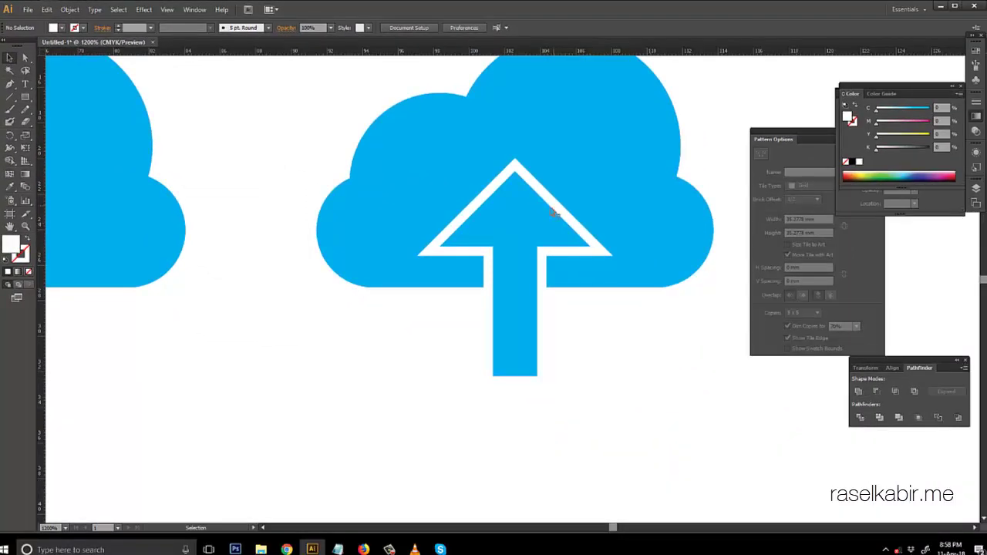
Fill the offset copy behind the arrow with white
{"action": "left_click", "coordinate": [554, 214]}
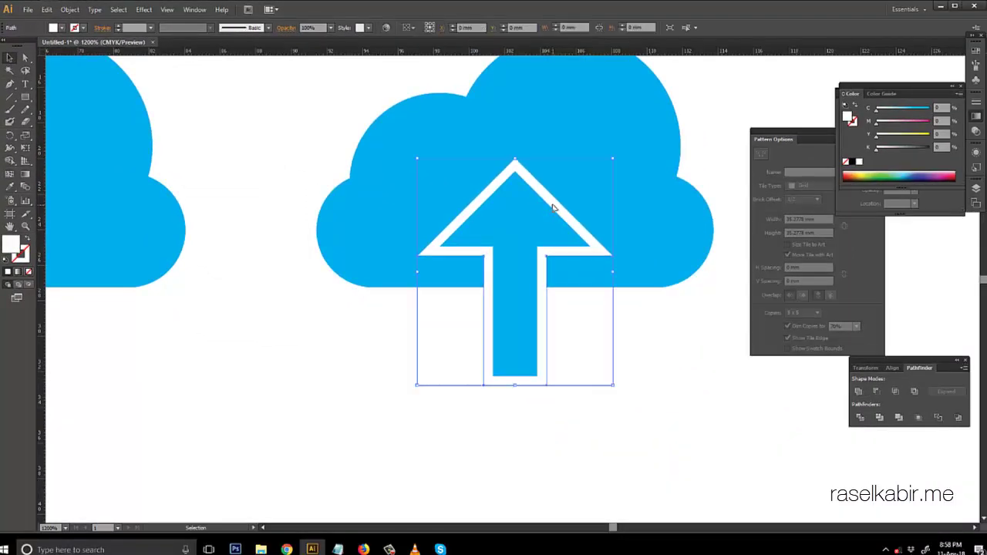
{"action": "left_click_drag", "start_coordinate": [665, 423], "coordinate": [386, 279]}
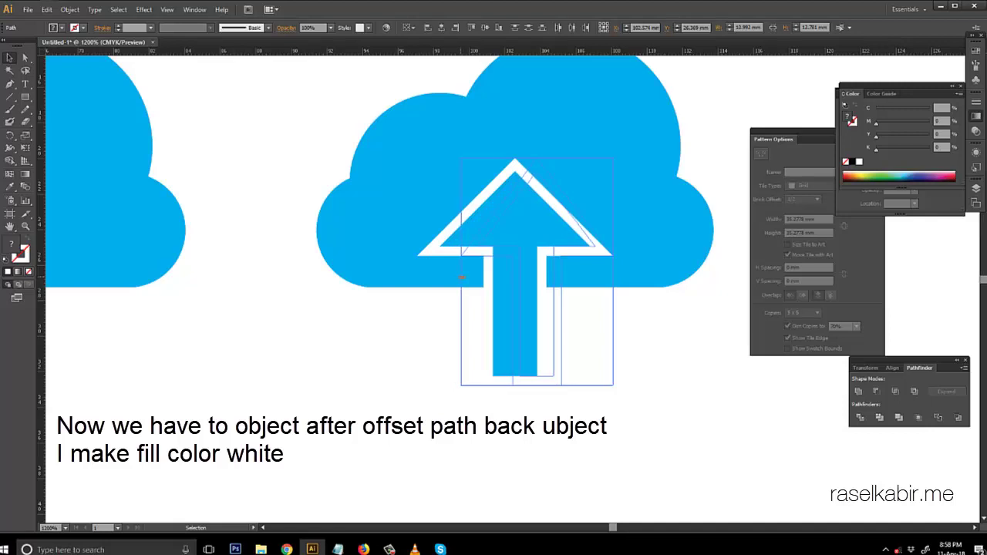
{"action": "left_click", "coordinate": [672, 359]}
{"action": "scroll", "coordinate": [687, 359], "scroll_direction": "left", "scroll_amount": 3}
{"action": "scroll", "coordinate": [694, 359], "scroll_direction": "right", "scroll_amount": 3}
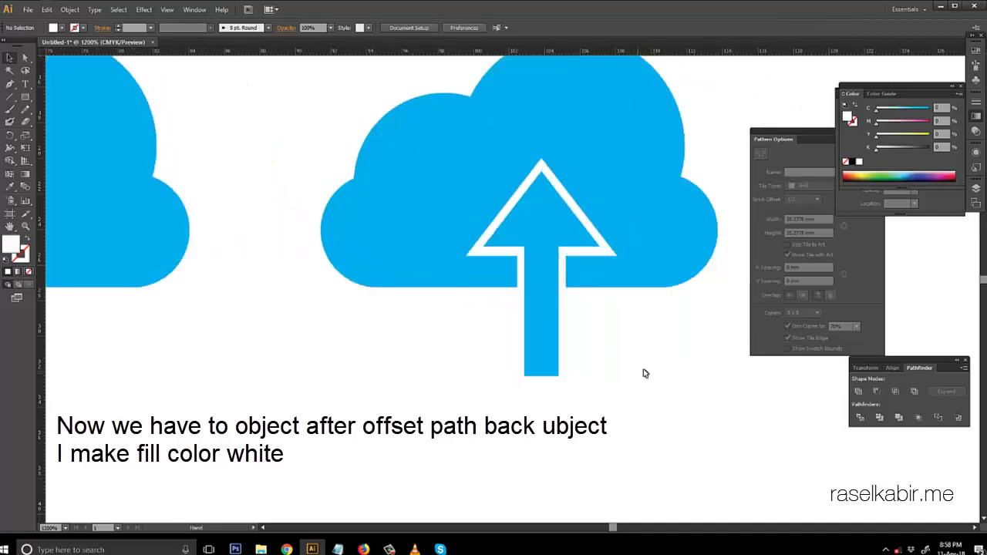
Check the white outline by selecting arrow and cloud, then recentre the view
{"action": "left_click_drag", "start_coordinate": [640, 339], "coordinate": [485, 351]}
{"action": "left_click", "coordinate": [337, 179]}
{"action": "left_click_drag", "start_coordinate": [309, 101], "coordinate": [694, 407]}
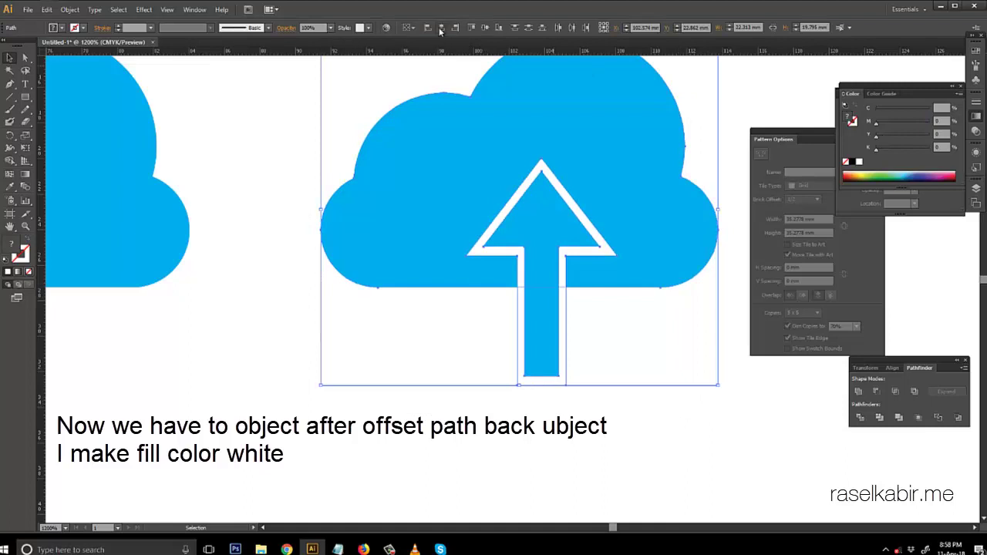
{"action": "left_click", "coordinate": [637, 415]}
{"action": "left_click_drag", "start_coordinate": [693, 369], "coordinate": [634, 410]}
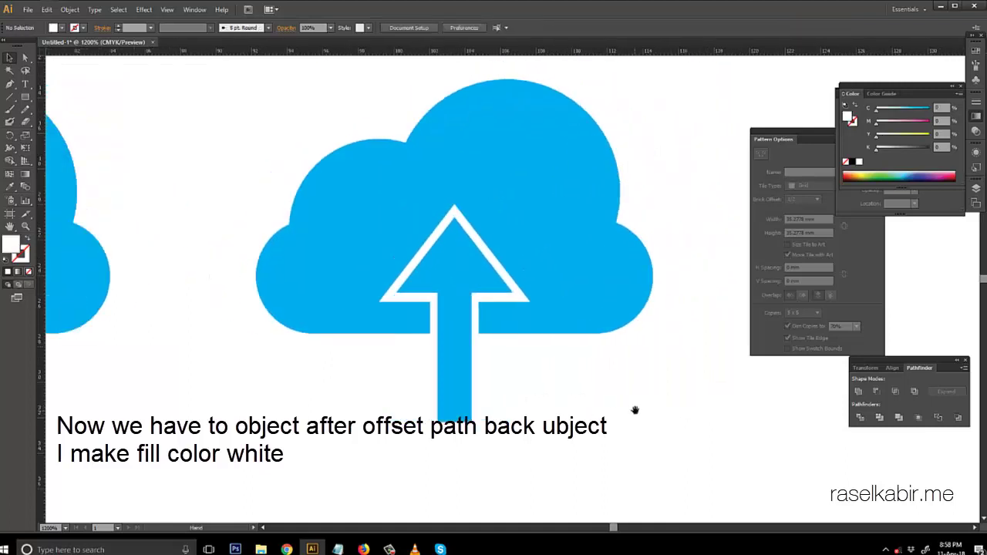
{"action": "left_click", "coordinate": [465, 366]}
{"action": "left_click", "coordinate": [559, 335]}
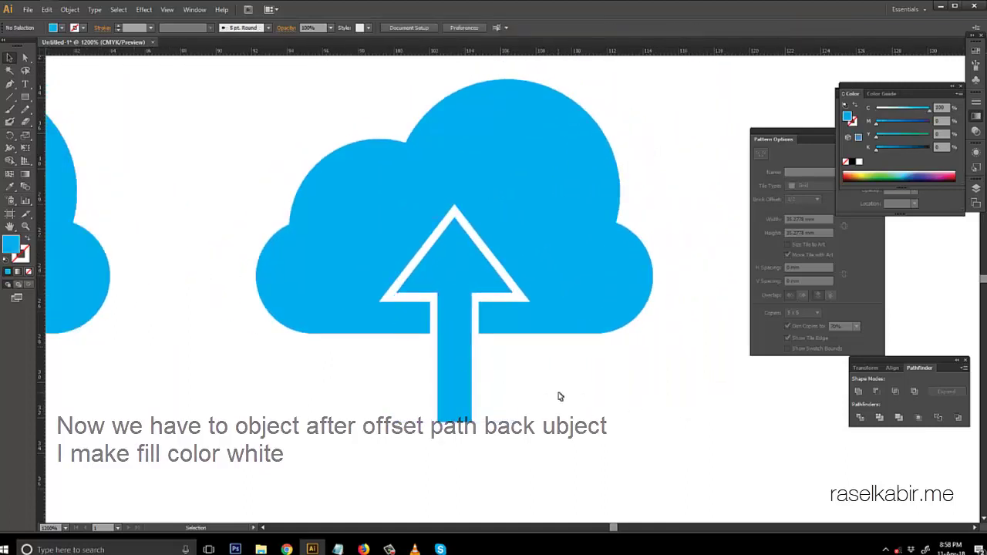
{"action": "key", "text": "ctrl+plus"}
{"action": "key", "text": "ctrl+minus"}
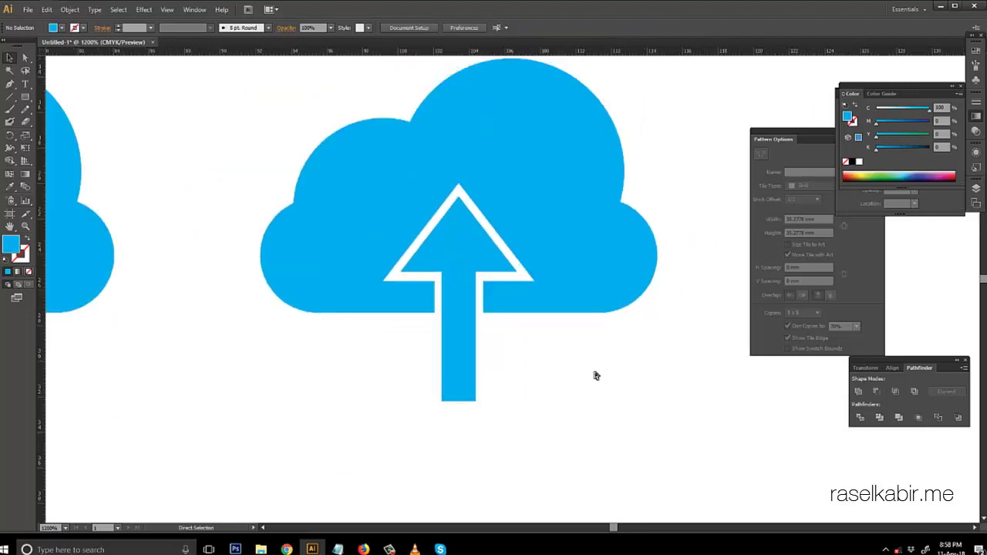
{"action": "left_click", "coordinate": [26, 98]}
{"action": "scroll", "coordinate": [174, 115], "scroll_direction": "up", "scroll_amount": 1}
Draw a large rectangle, fill it black (K 100) and paste it behind the cloud
{"action": "left_click_drag", "start_coordinate": [165, 89], "coordinate": [685, 515]}
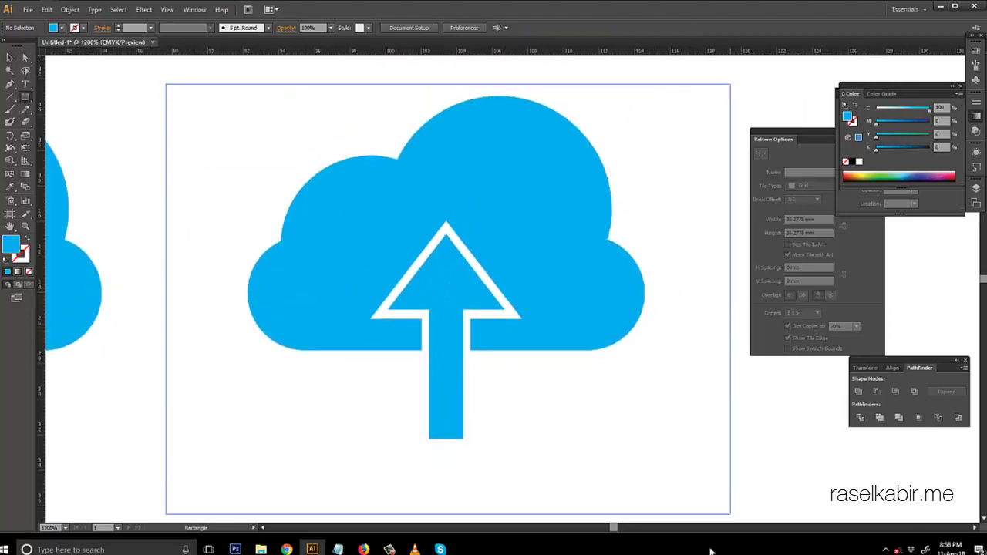
{"action": "left_click", "coordinate": [9, 58]}
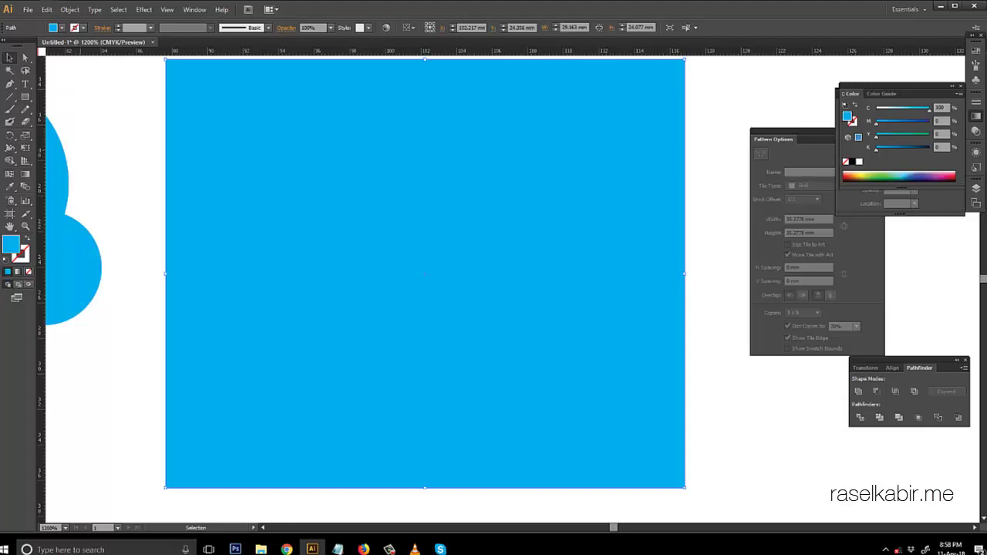
{"action": "left_click", "coordinate": [927, 153]}
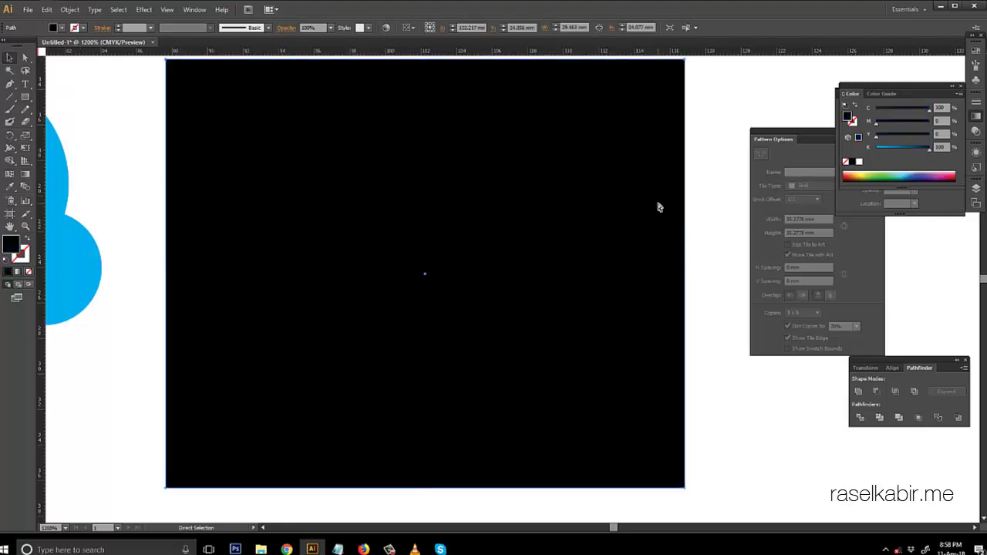
{"action": "key", "text": "ctrl+x"}
{"action": "key", "text": "ctrl+b"}
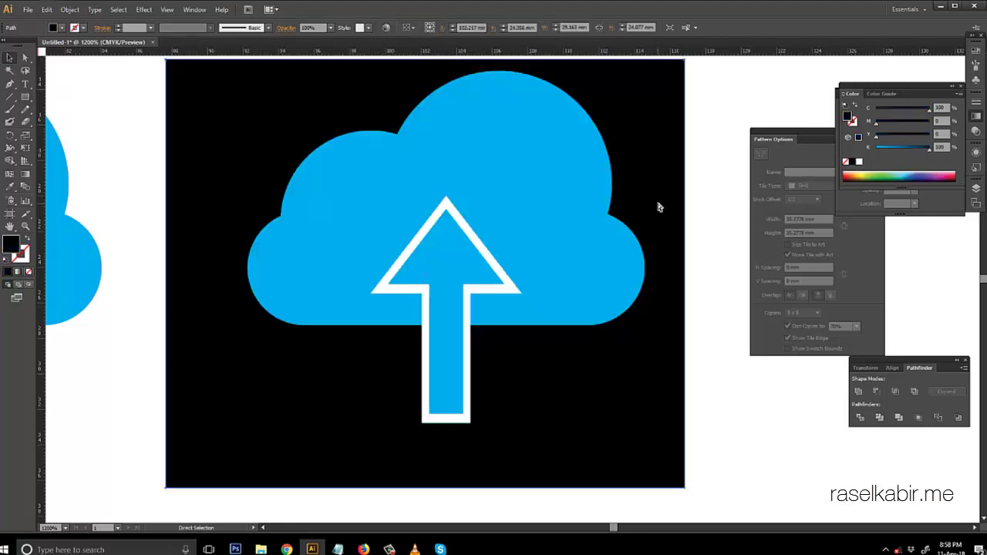
Enlarge the black rectangle rightward and upward to fully back the cloud
{"action": "key", "text": "v"}
{"action": "scroll", "coordinate": [715, 239], "scroll_direction": "up", "scroll_amount": 3}
{"action": "key", "text": "ctrl+shift+a"}
{"action": "left_click", "coordinate": [667, 237]}
{"action": "scroll", "coordinate": [648, 254], "scroll_direction": "down", "scroll_amount": 2}
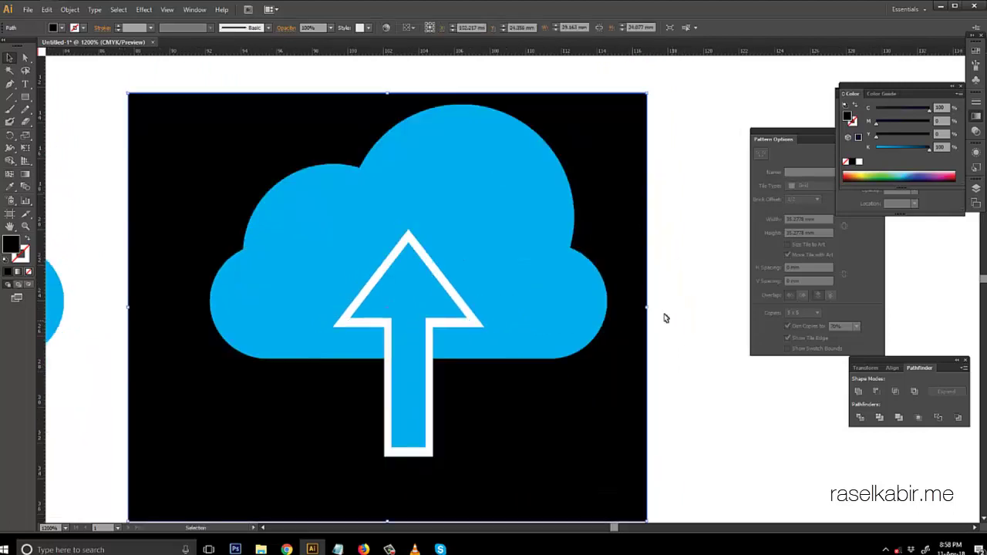
{"action": "left_click_drag", "start_coordinate": [648, 307], "coordinate": [666, 307]}
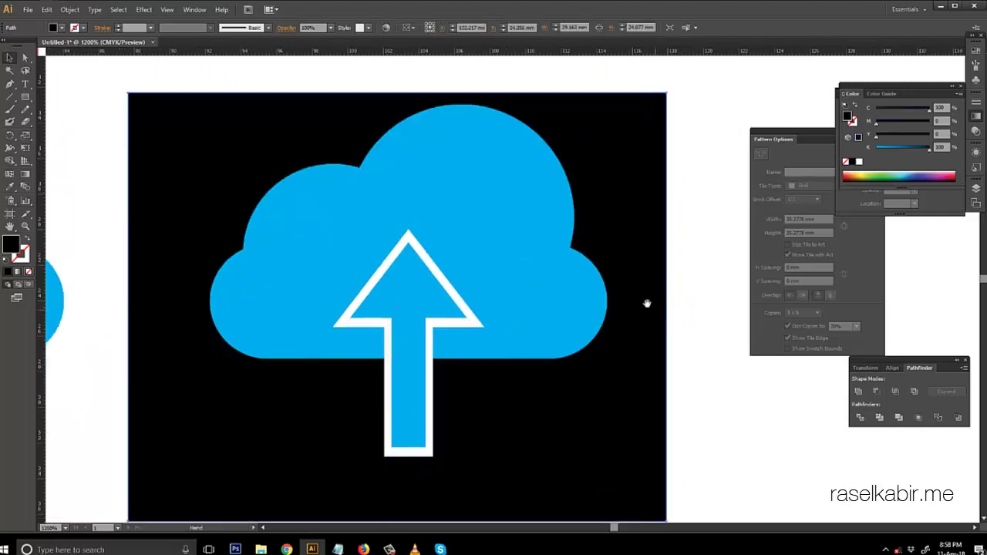
{"action": "scroll", "coordinate": [646, 301], "scroll_direction": "up", "scroll_amount": 2}
{"action": "left_click_drag", "start_coordinate": [452, 158], "coordinate": [458, 101]}
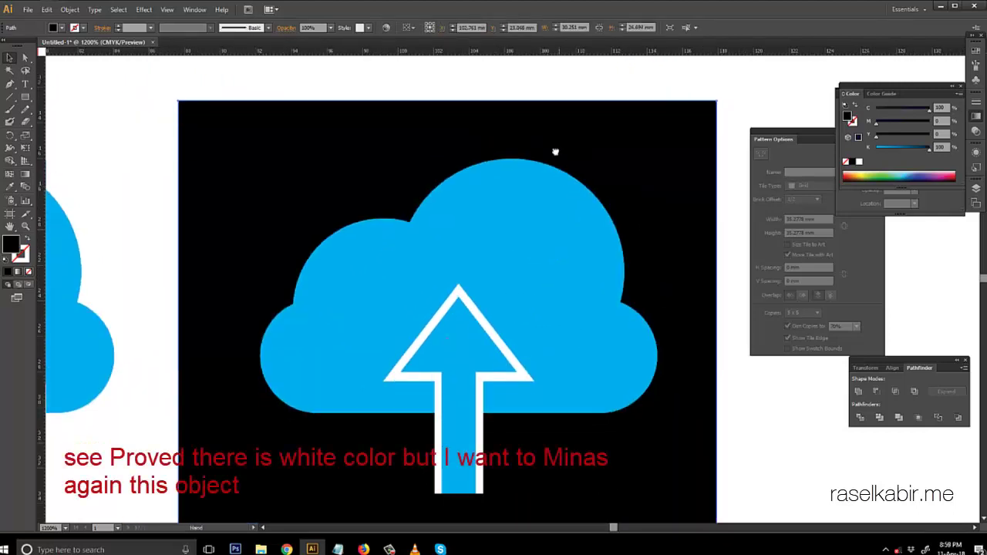
{"action": "scroll", "coordinate": [486, 339], "scroll_direction": "down", "scroll_amount": 4}
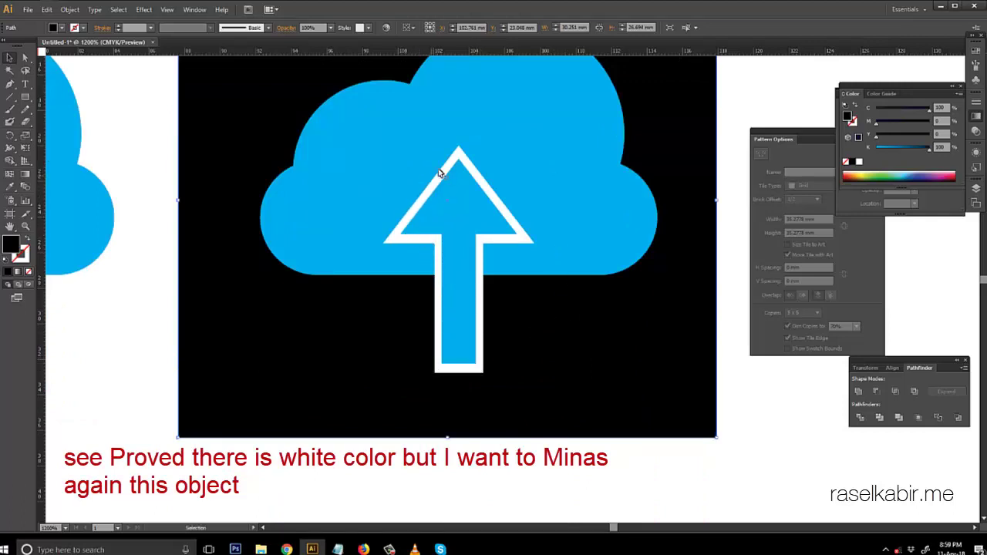
Select the white arrow outline
{"action": "left_click", "coordinate": [573, 182]}
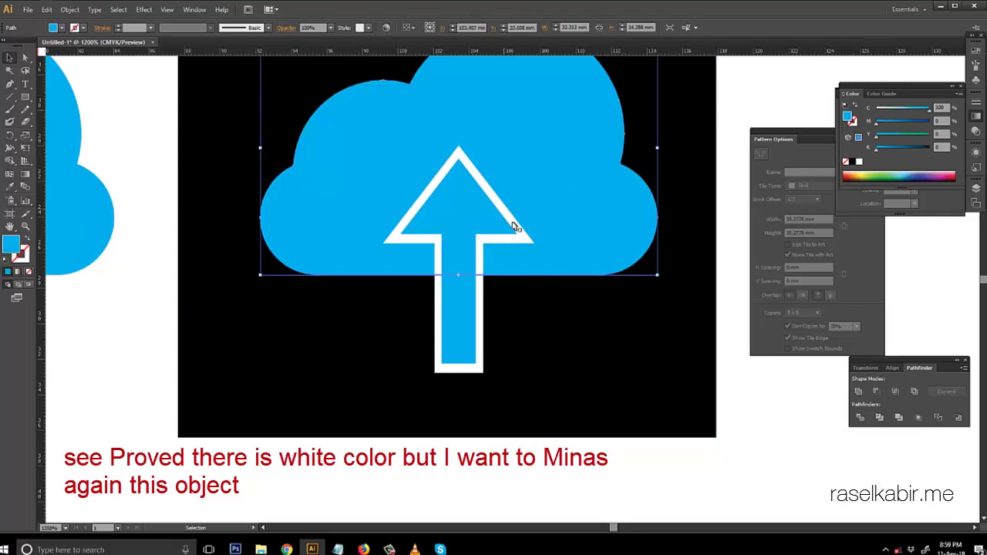
{"action": "left_click", "coordinate": [762, 436]}
{"action": "scroll", "coordinate": [733, 390], "scroll_direction": "right", "scroll_amount": 1}
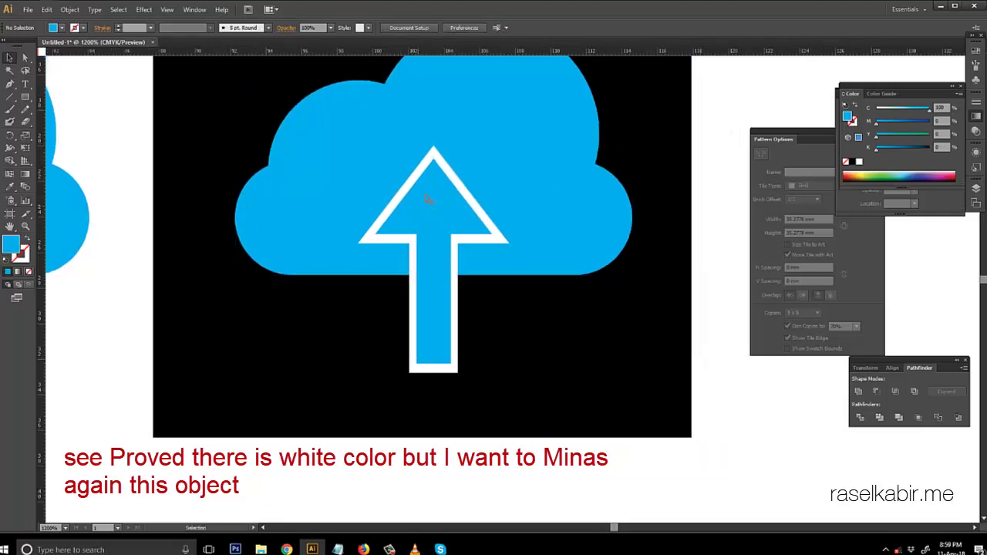
{"action": "left_click", "coordinate": [434, 153]}
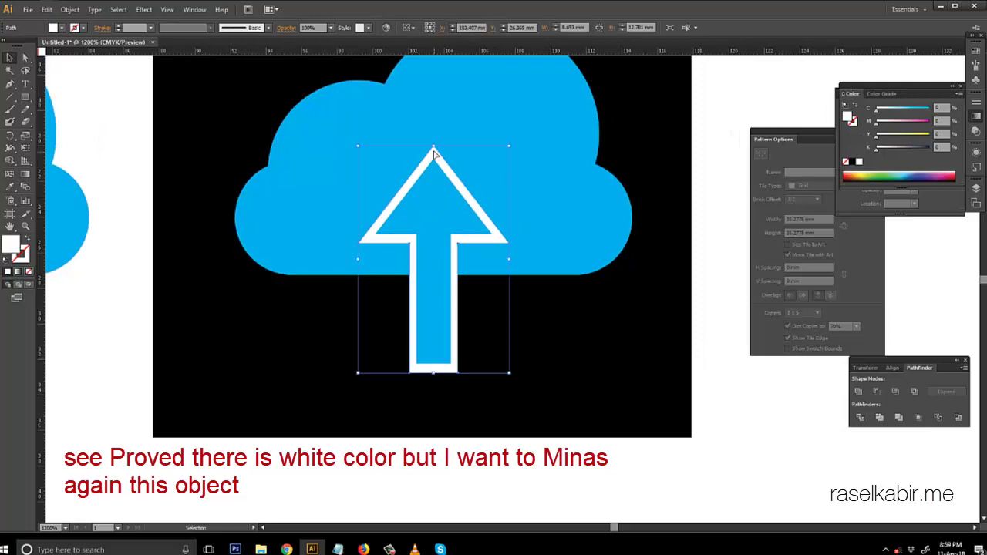
Subtract the white arrow outline from the cyan cloud with Minus Front
{"action": "left_click", "coordinate": [489, 119], "text": "shift"}
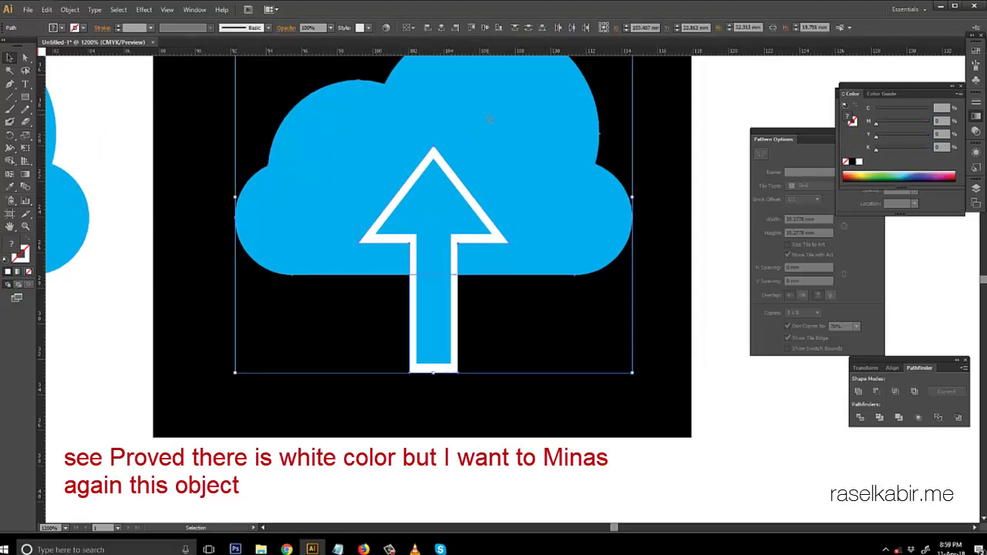
{"action": "left_click", "coordinate": [875, 391]}
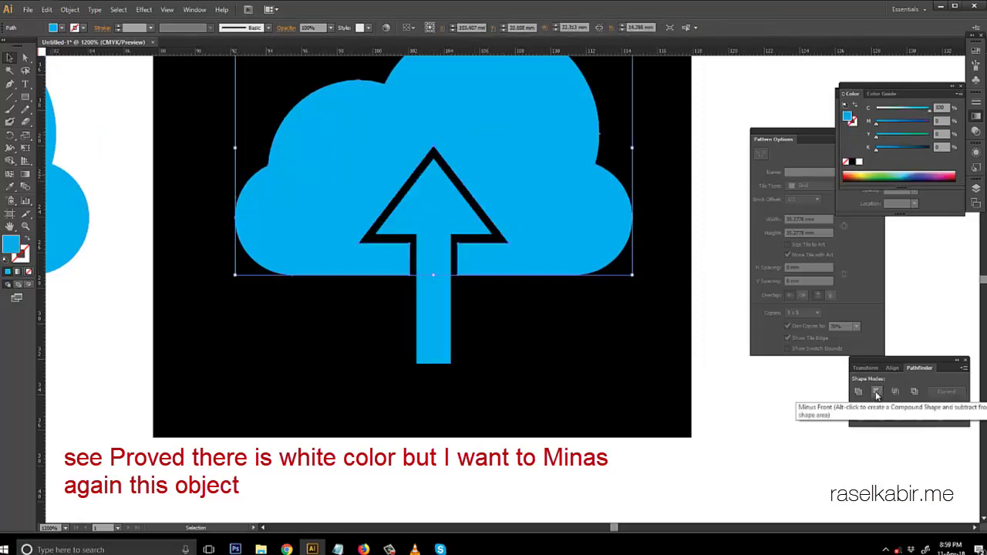
{"action": "left_click", "coordinate": [723, 355]}
{"action": "mouse_move", "coordinate": [619, 337]}
{"action": "left_mouse_down"}
{"action": "mouse_move", "coordinate": [662, 453]}
{"action": "mouse_move", "coordinate": [621, 378]}
{"action": "left_mouse_up"}
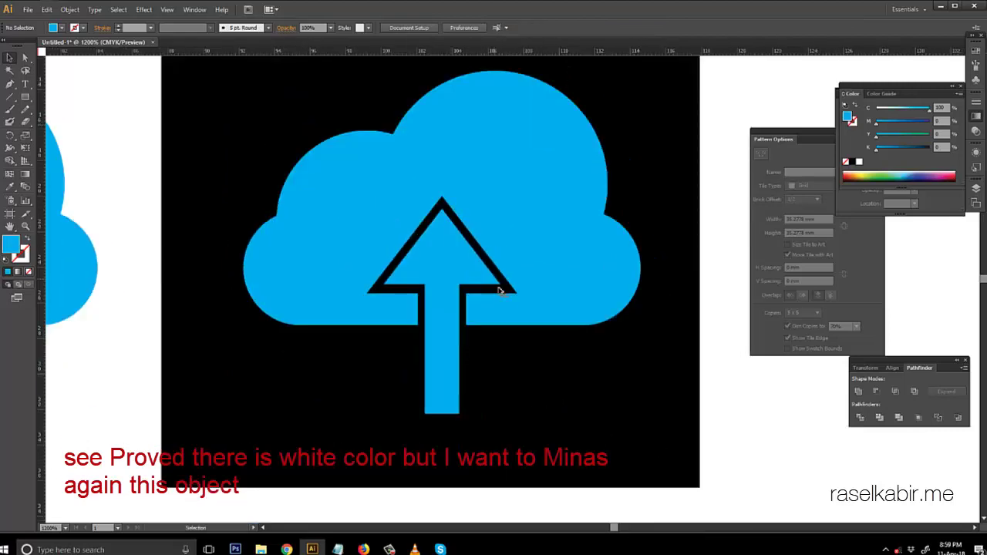
Select the black backdrop rectangle
{"action": "scroll", "coordinate": [633, 335], "scroll_direction": "down", "scroll_amount": 1}
{"action": "scroll", "coordinate": [632, 337], "scroll_direction": "down", "scroll_amount": 1}
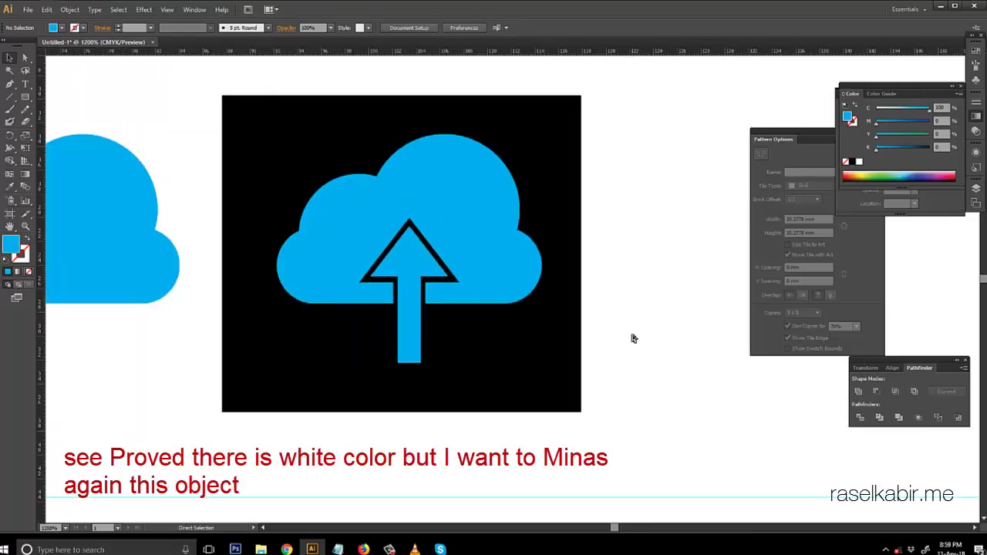
{"action": "scroll", "coordinate": [687, 344], "scroll_direction": "up", "scroll_amount": 1}
{"action": "left_click", "coordinate": [583, 130]}
Delete the black backdrop and move the arrow cloud down and left
{"action": "key", "text": "Delete"}
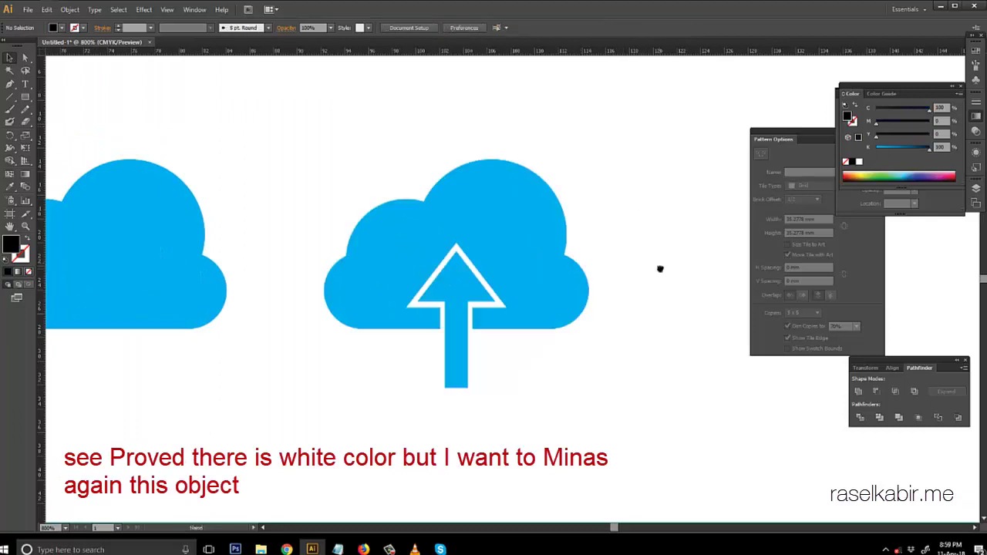
{"action": "scroll", "coordinate": [452, 159], "scroll_direction": "down", "scroll_amount": 1}
{"action": "scroll", "coordinate": [452, 160], "scroll_direction": "down", "scroll_amount": 1}
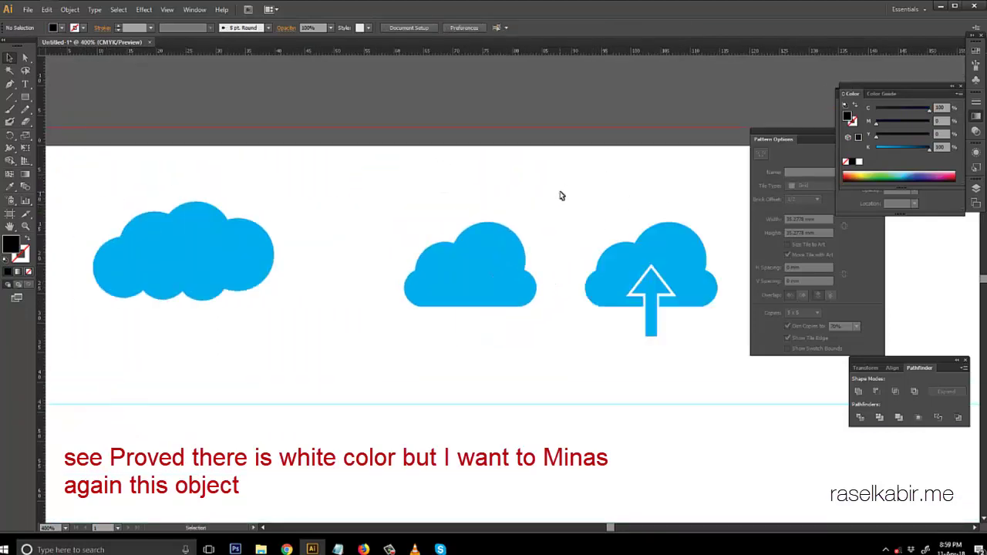
{"action": "left_click_drag", "start_coordinate": [561, 194], "coordinate": [737, 351]}
{"action": "left_click_drag", "start_coordinate": [693, 283], "coordinate": [359, 364]}
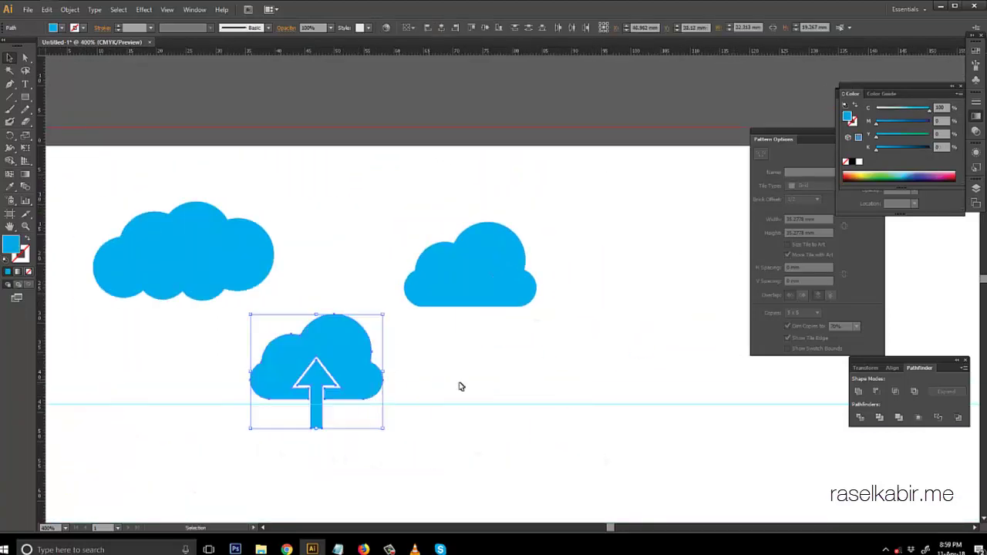
{"action": "left_click", "coordinate": [487, 368]}
Alt-drag a copy of the plain cloud beside the arrow cloud
{"action": "left_click_drag", "start_coordinate": [478, 382], "coordinate": [505, 332]}
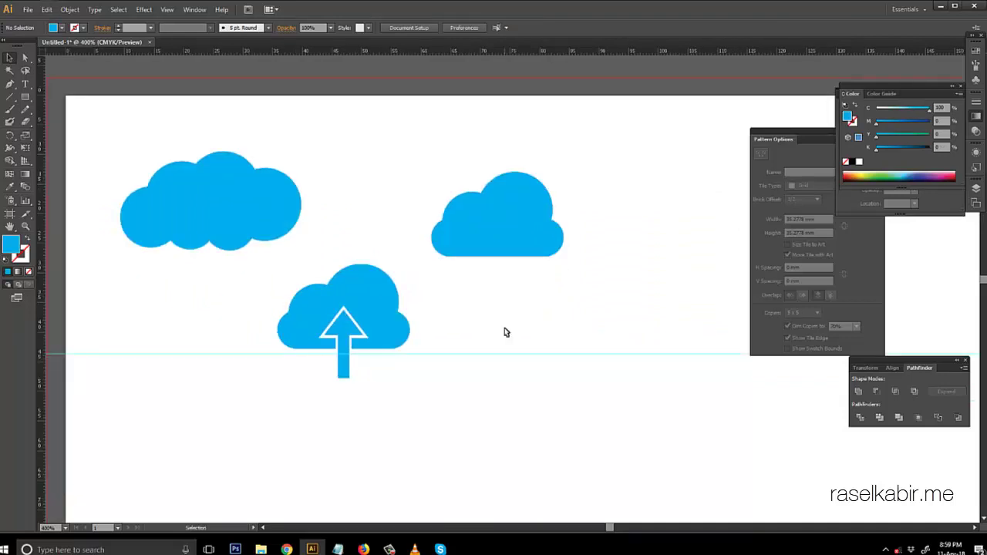
{"action": "left_click_drag", "start_coordinate": [520, 322], "coordinate": [506, 278]}
{"action": "left_click_drag", "start_coordinate": [488, 193], "coordinate": [514, 291]}
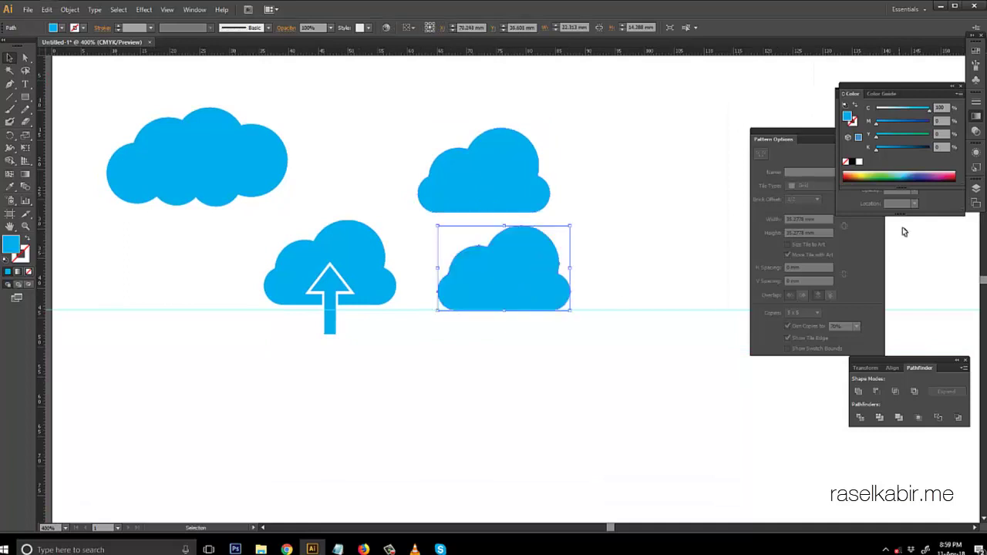
Make the cloud copy an unfilled cyan outline with a 3 pt stroke
{"action": "left_click", "coordinate": [28, 240]}
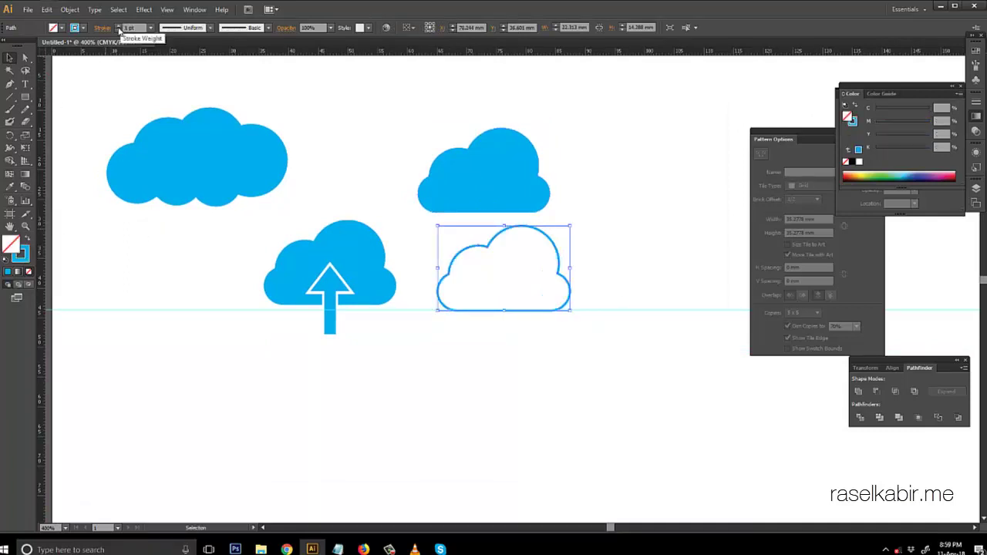
{"action": "left_click", "coordinate": [118, 25]}
{"action": "left_click", "coordinate": [118, 25]}
{"action": "left_click", "coordinate": [599, 231]}
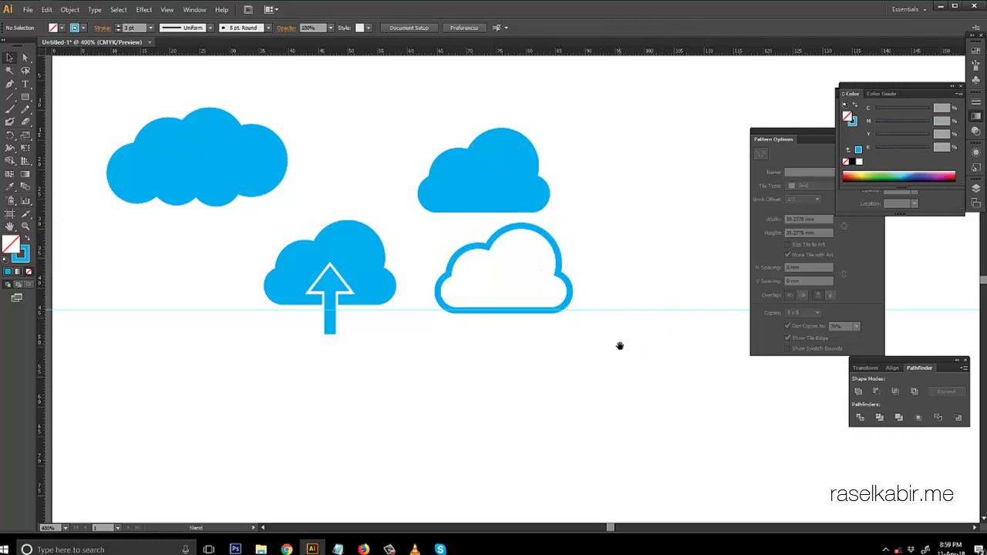
Move the plain cloud up and left and adjust the zoom to frame all clouds
{"action": "left_click_drag", "start_coordinate": [620, 346], "coordinate": [595, 386]}
{"action": "left_click_drag", "start_coordinate": [472, 208], "coordinate": [410, 172]}
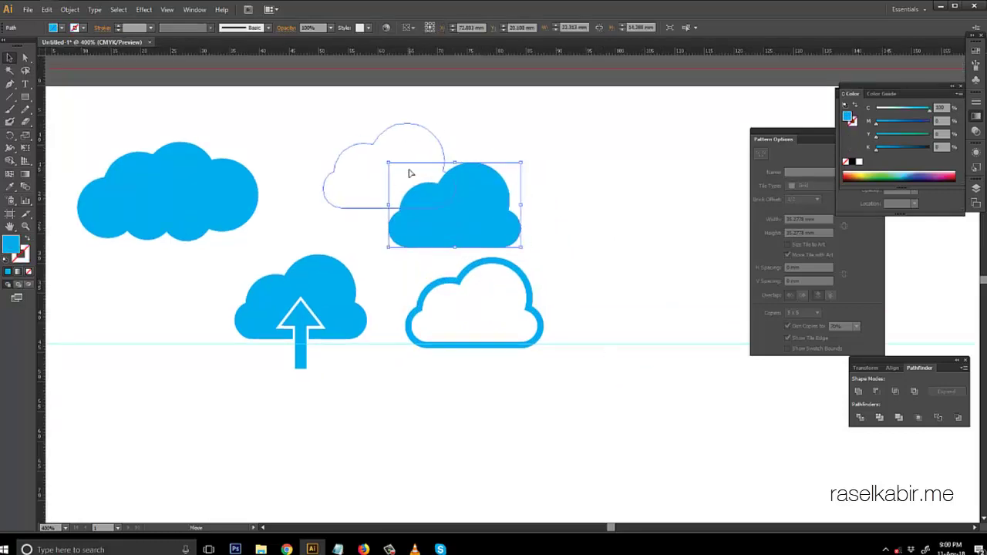
{"action": "left_click", "coordinate": [569, 203]}
{"action": "key", "text": "ctrl+minus"}
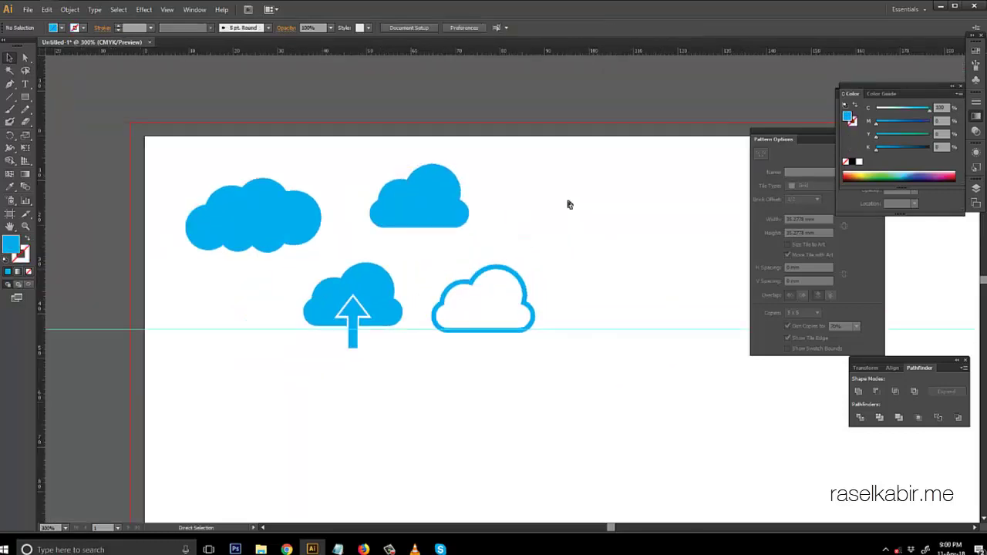
{"action": "key", "text": "ctrl+plus"}
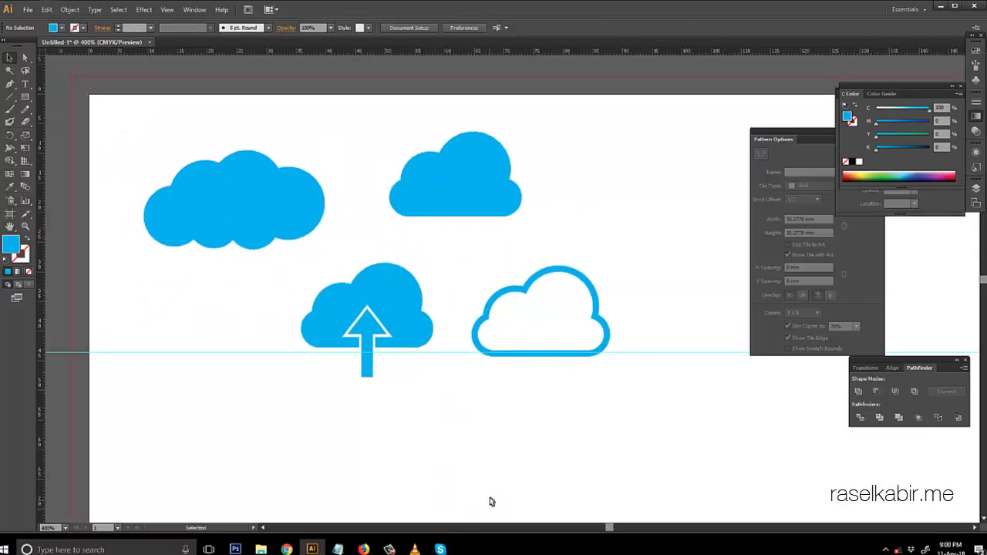
{"action": "left_click", "coordinate": [389, 550]}
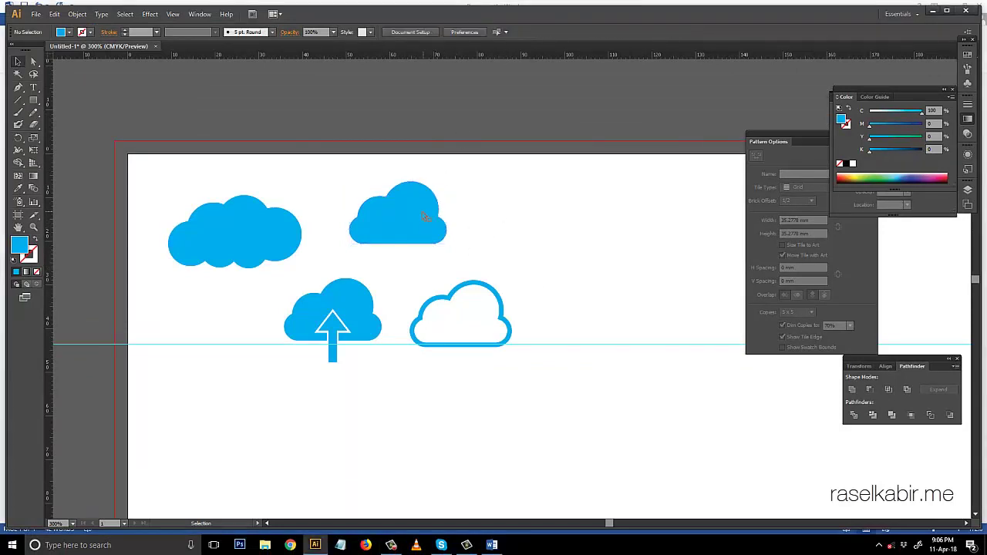
Duplicate the plain cloud to the right and resize the copy to overlap it
{"action": "left_click_drag", "start_coordinate": [412, 215], "coordinate": [573, 218]}
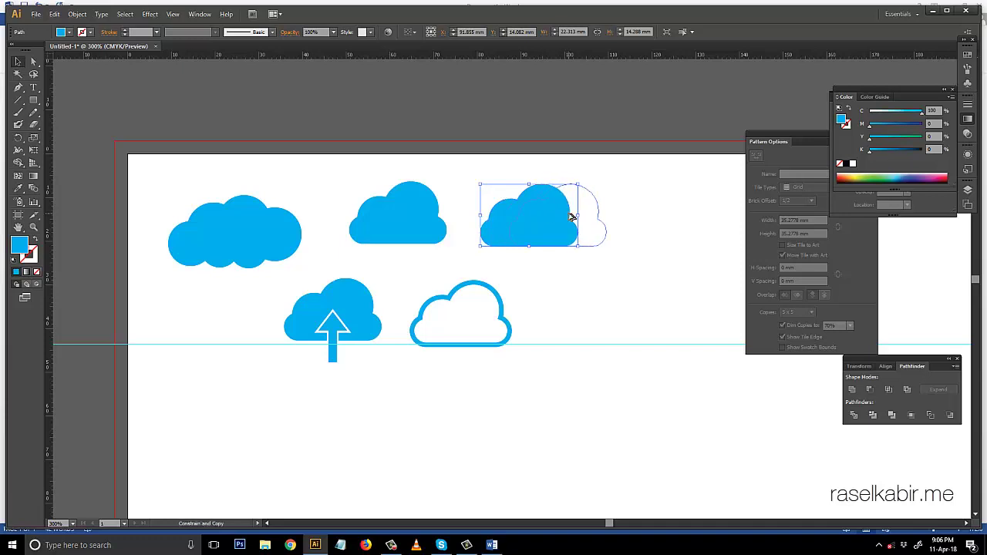
{"action": "left_click_drag", "start_coordinate": [572, 218], "coordinate": [574, 218]}
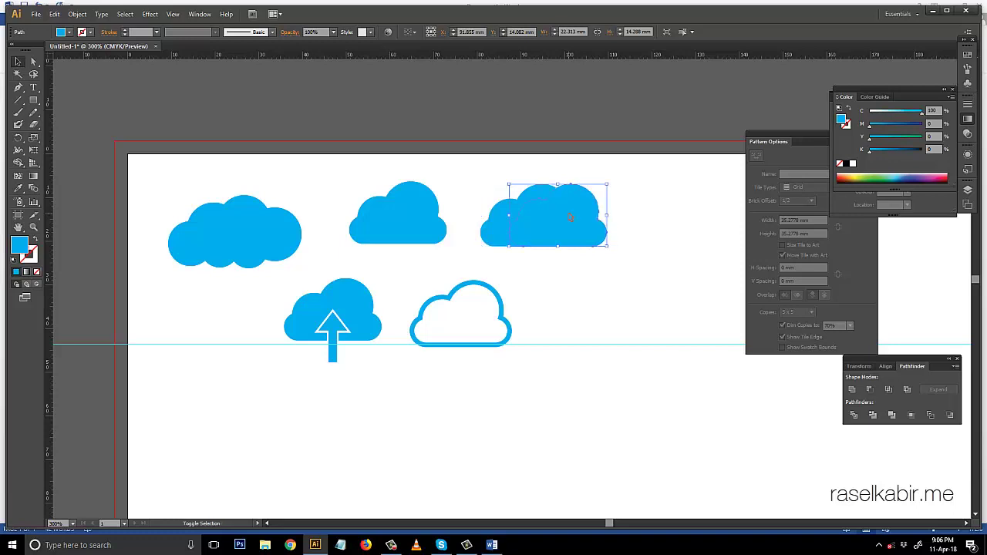
{"action": "left_click_drag", "start_coordinate": [607, 186], "coordinate": [596, 198]}
{"action": "left_click_drag", "start_coordinate": [603, 201], "coordinate": [627, 218]}
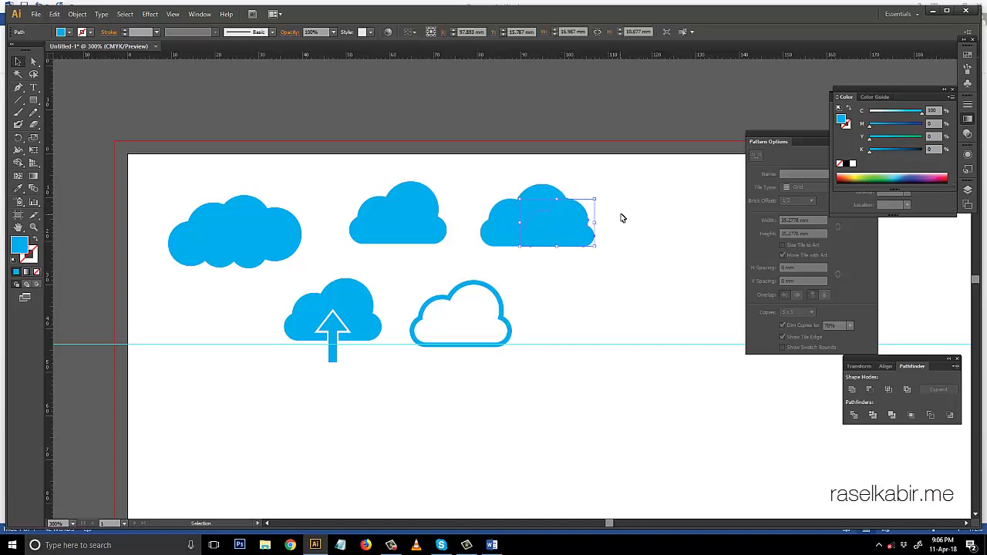
Select the overlapping front cloud path of the third icon
{"action": "left_click", "coordinate": [628, 218]}
{"action": "left_click", "coordinate": [586, 219]}
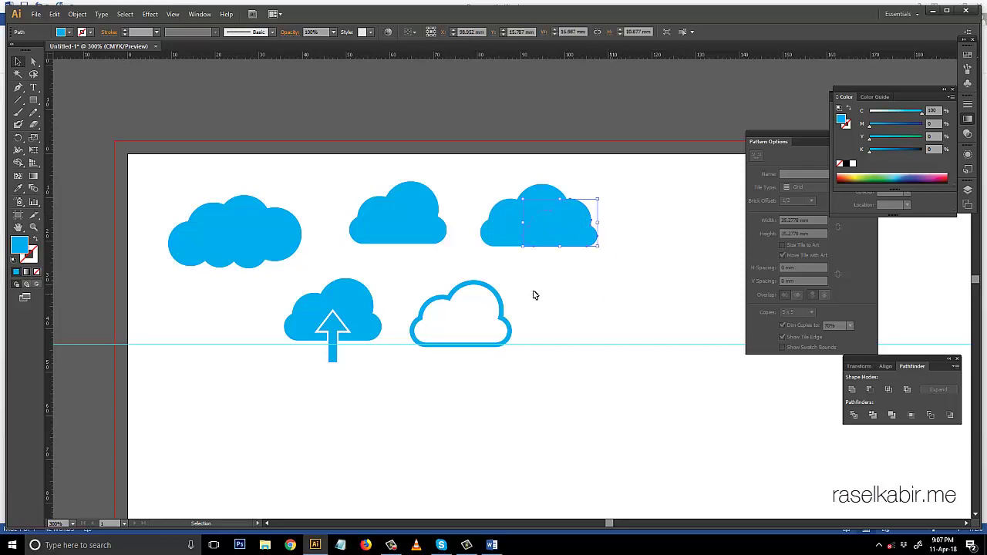
{"action": "left_click", "coordinate": [589, 233]}
{"action": "left_click", "coordinate": [589, 232]}
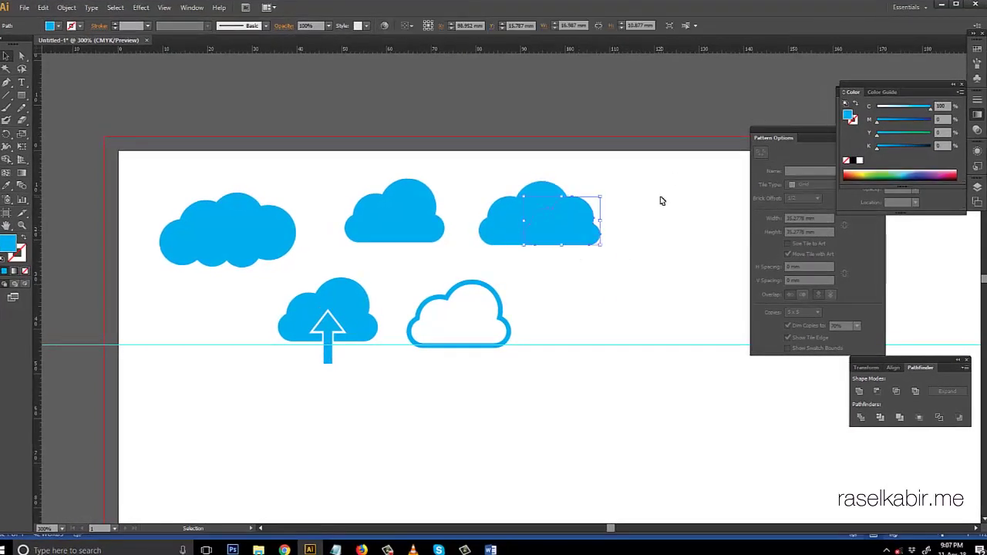
Apply a 0.5278 mm white Offset Path around the front cloud, with Preview on
{"action": "left_click", "coordinate": [43, 7]}
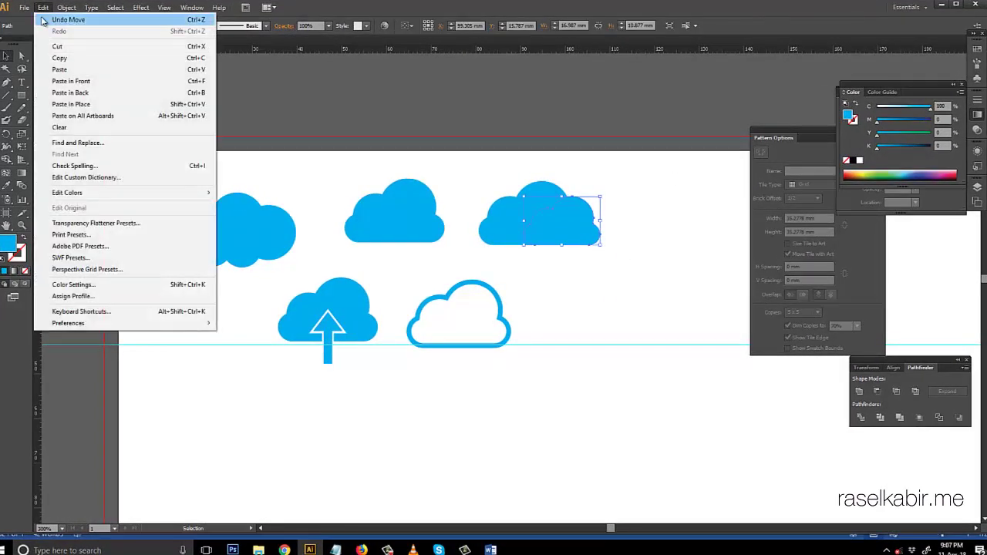
{"action": "mouse_move", "coordinate": [124, 219]}
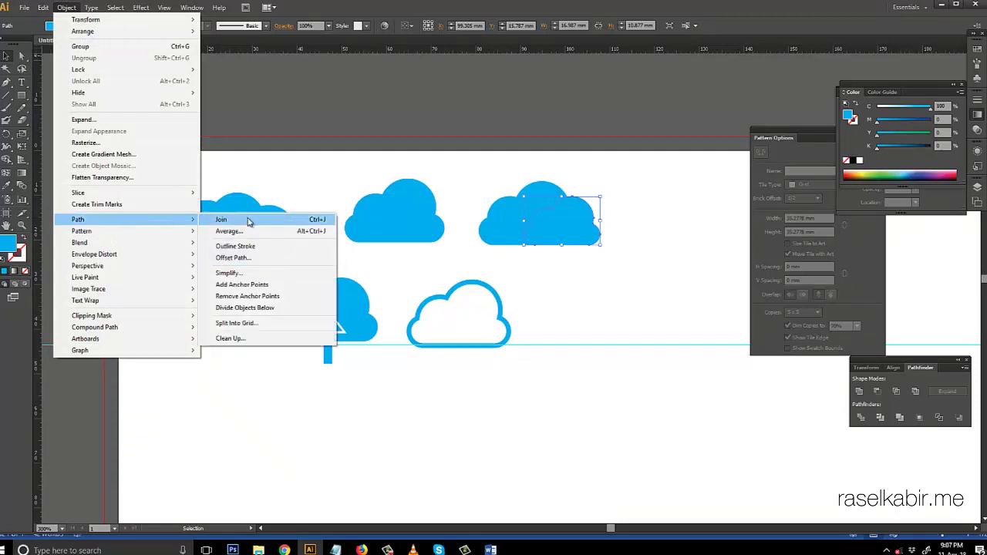
{"action": "left_click", "coordinate": [249, 256]}
{"action": "left_click", "coordinate": [135, 233]}
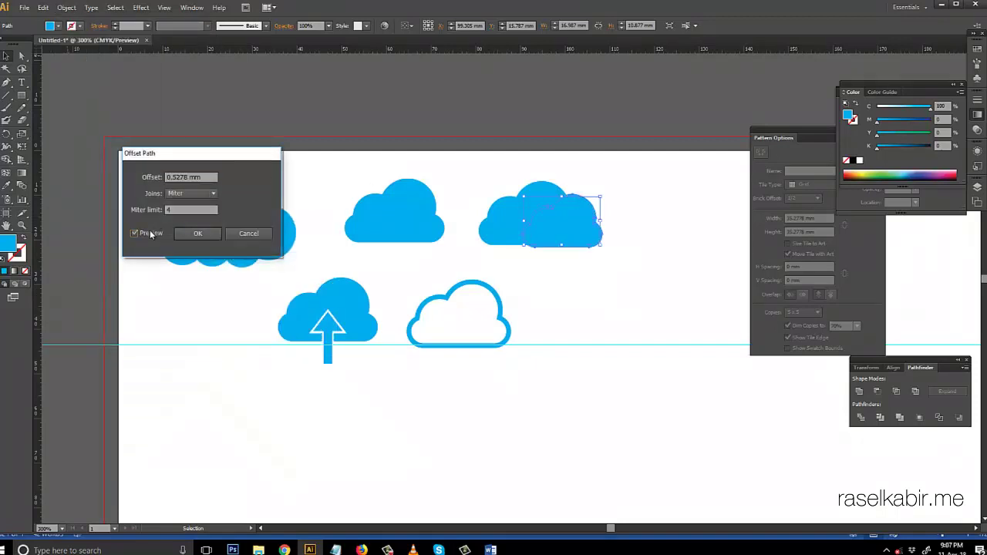
{"action": "key", "text": "ctrl+plus"}
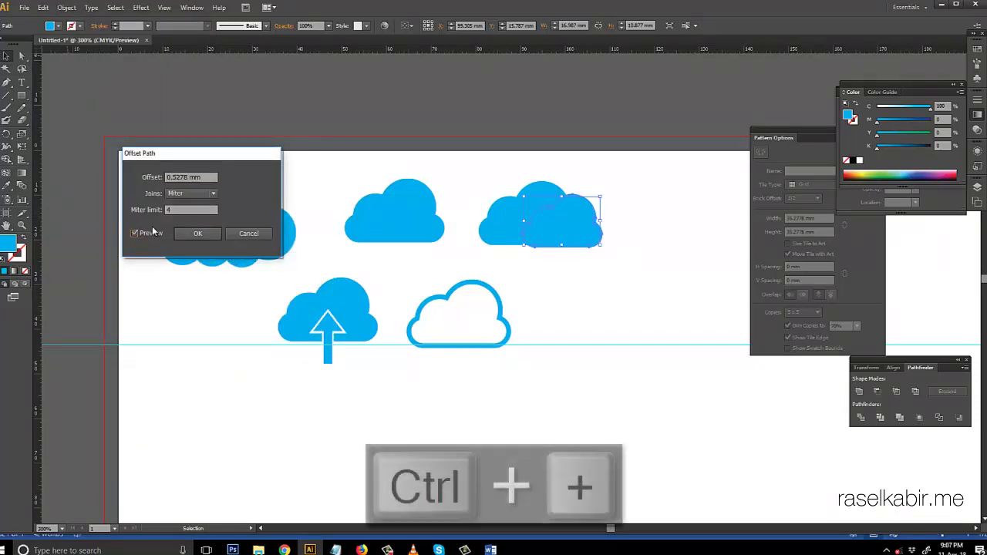
{"action": "left_click", "coordinate": [197, 237]}
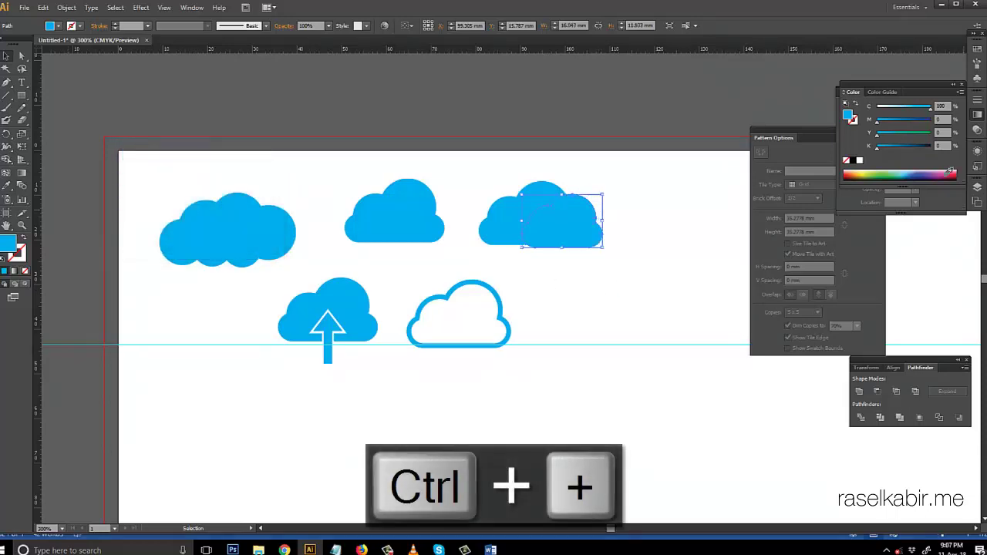
{"action": "left_click", "coordinate": [628, 233]}
Zoom in on the third icon and enlarge the front cloud from its top-left corner
{"action": "key", "text": "ctrl+plus"}
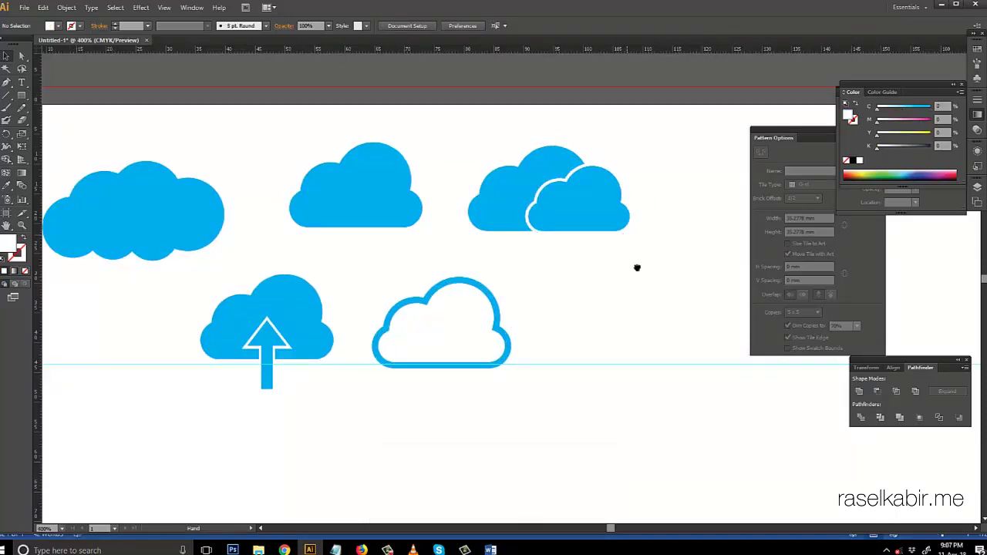
{"action": "mouse_move", "coordinate": [629, 236]}
{"action": "left_mouse_down"}
{"action": "mouse_move", "coordinate": [650, 312]}
{"action": "mouse_move", "coordinate": [626, 295]}
{"action": "left_mouse_up"}
{"action": "left_click", "coordinate": [641, 307]}
{"action": "left_click", "coordinate": [658, 239]}
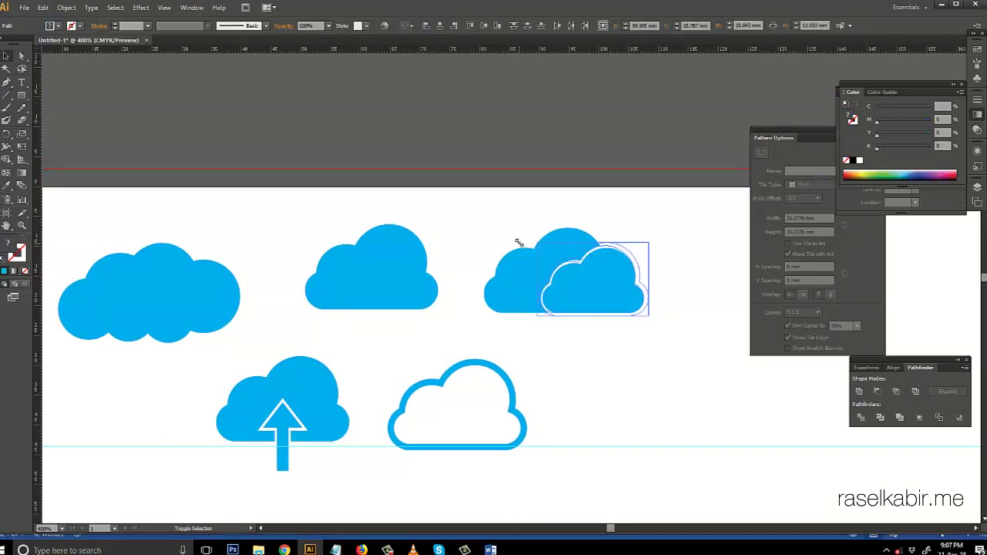
{"action": "left_click_drag", "start_coordinate": [520, 245], "coordinate": [518, 236]}
Undo the front cloud's enlargement and pick its path with Direct Selection (A)
{"action": "left_click", "coordinate": [658, 215]}
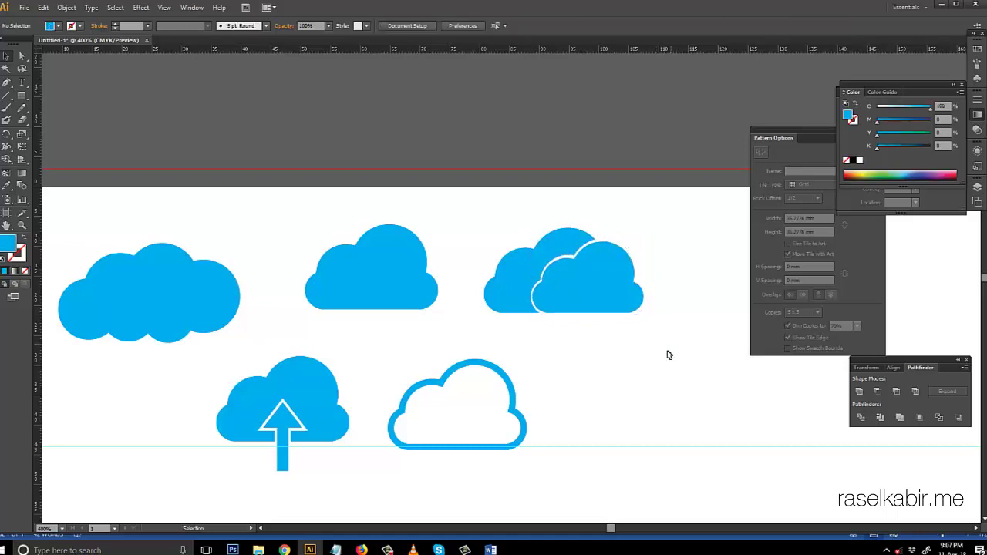
{"action": "key", "text": "a"}
{"action": "key", "text": "ctrl+z"}
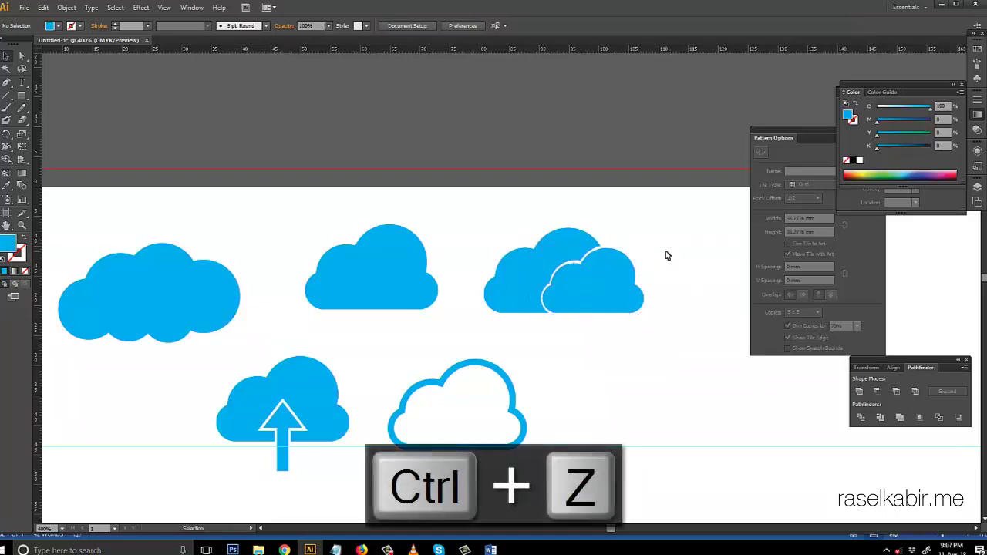
{"action": "left_click_drag", "start_coordinate": [623, 290], "coordinate": [623, 293]}
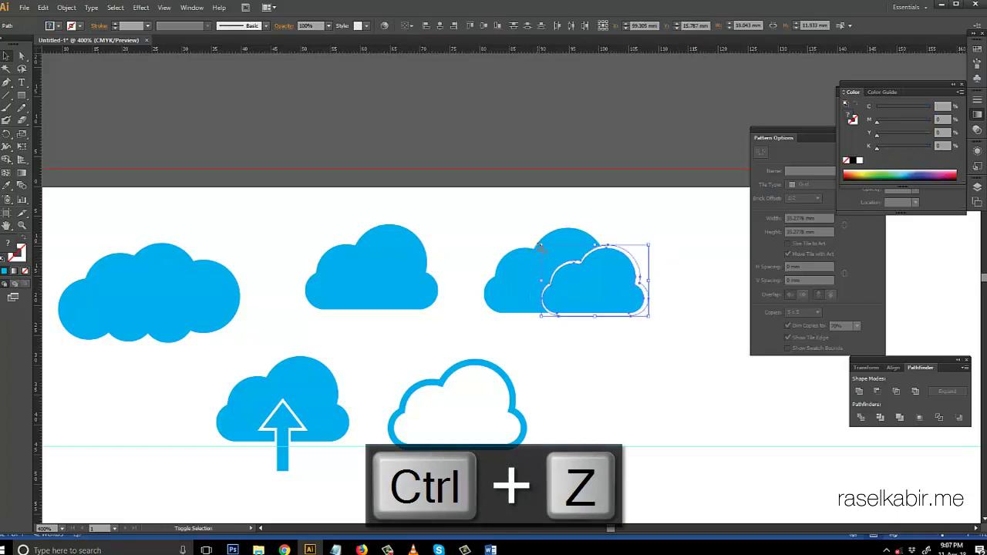
{"action": "left_click", "coordinate": [639, 224]}
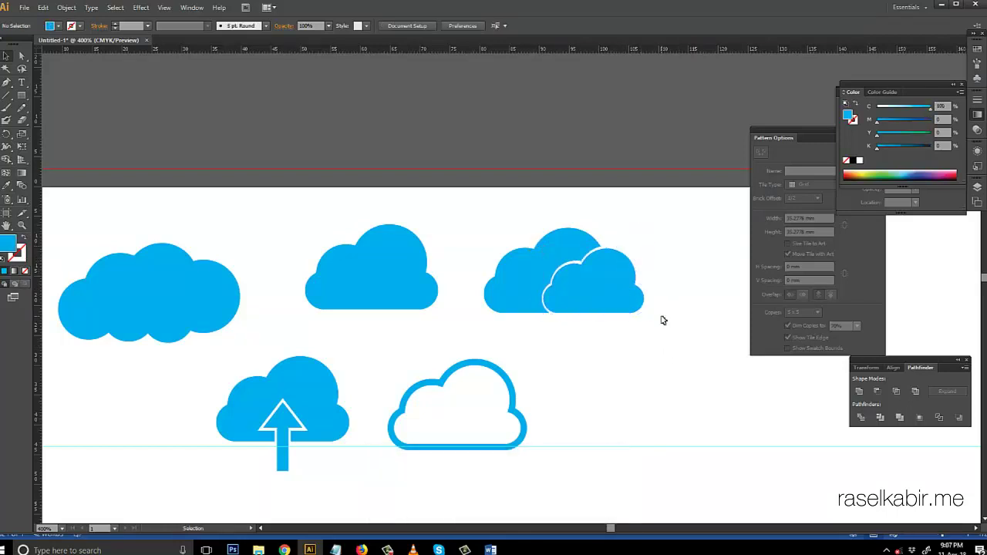
Try combining the front and back clouds in Pathfinder, then undo it
{"action": "key", "text": "ctrl+plus"}
{"action": "left_click", "coordinate": [467, 247]}
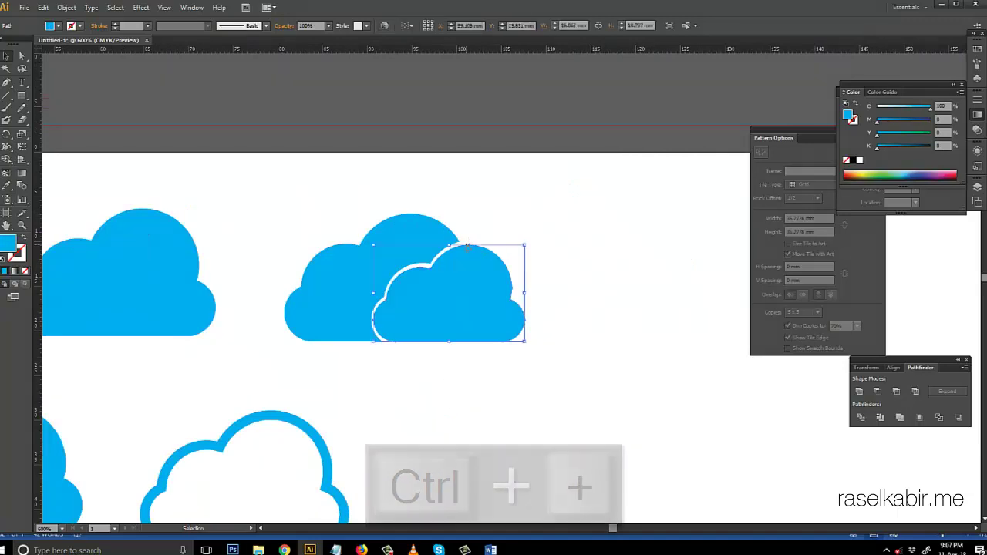
{"action": "left_click", "coordinate": [393, 248], "text": "shift"}
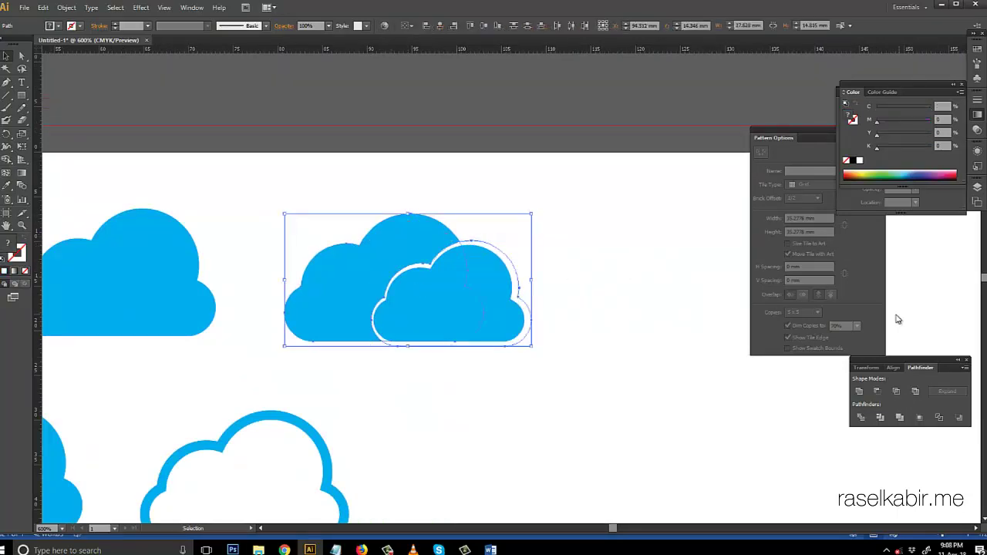
{"action": "left_click", "coordinate": [860, 392]}
{"action": "key", "text": "ctrl+z"}
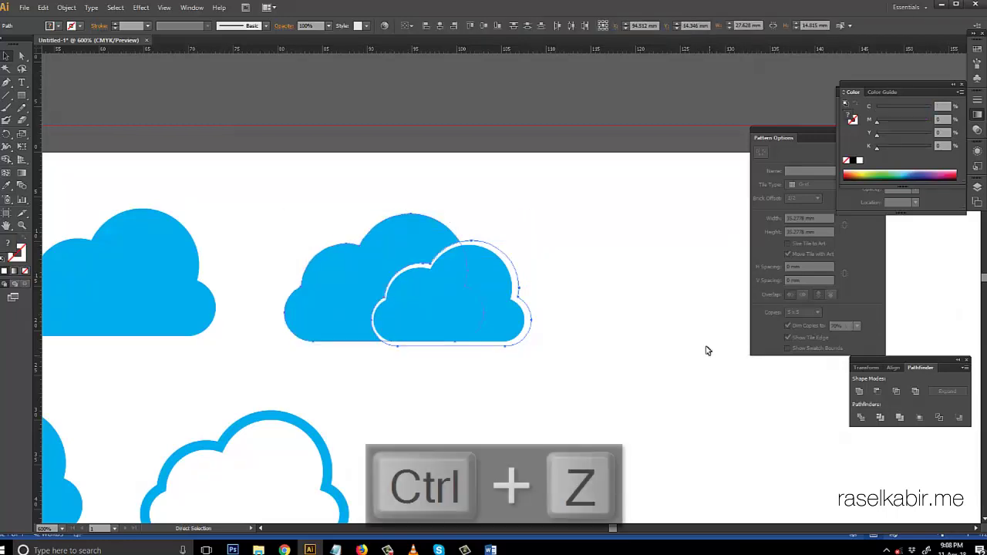
{"action": "left_click", "coordinate": [707, 325]}
Select the white offset outline alone and fill it black
{"action": "key", "text": "ctrl+plus"}
{"action": "left_click", "coordinate": [512, 293]}
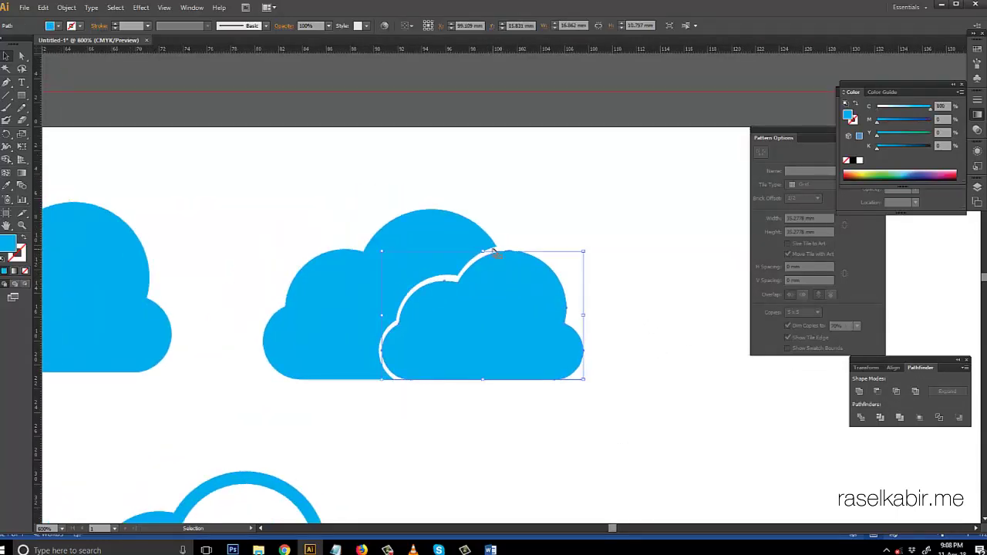
{"action": "left_click", "coordinate": [455, 224], "text": "shift"}
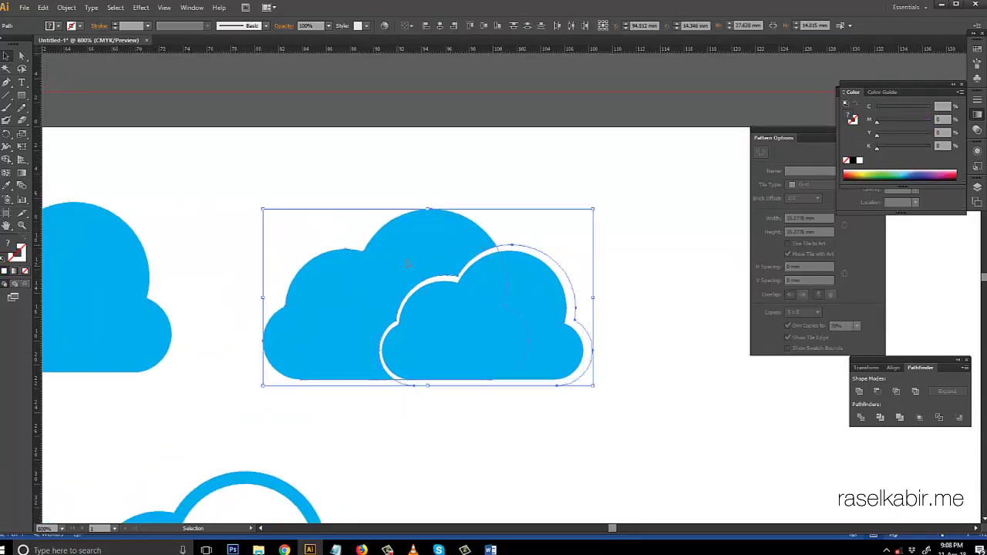
{"action": "left_click", "coordinate": [569, 271]}
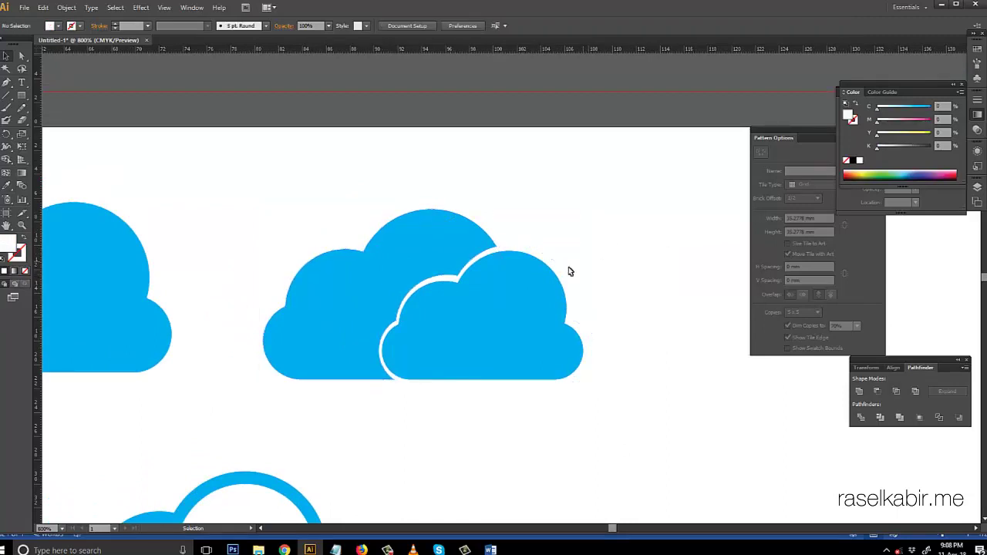
{"action": "left_click", "coordinate": [572, 278]}
{"action": "left_click_drag", "start_coordinate": [915, 146], "coordinate": [930, 147]}
{"action": "left_click", "coordinate": [676, 204]}
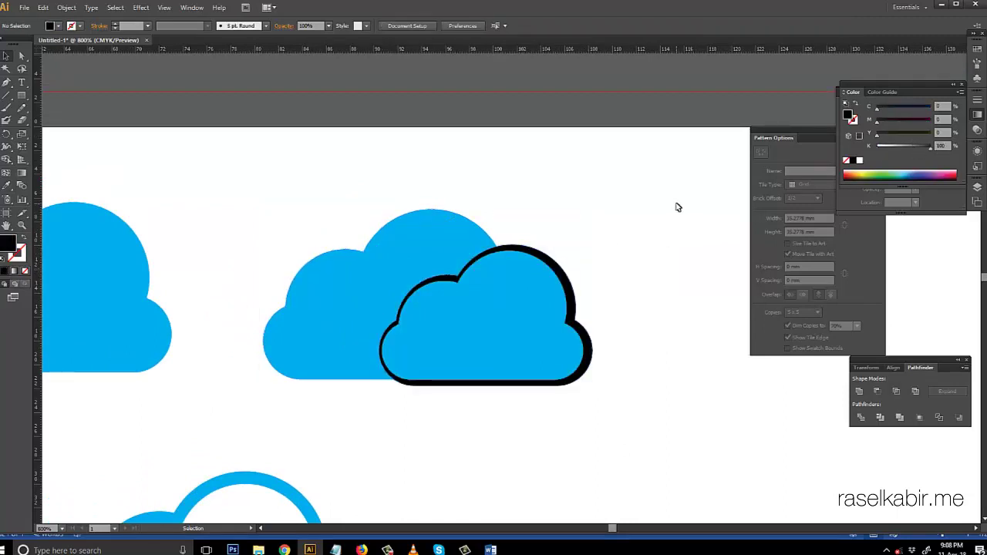
Cut the black outline from the back cloud with Pathfinder Minus Front
{"action": "left_click", "coordinate": [459, 212], "text": "shift"}
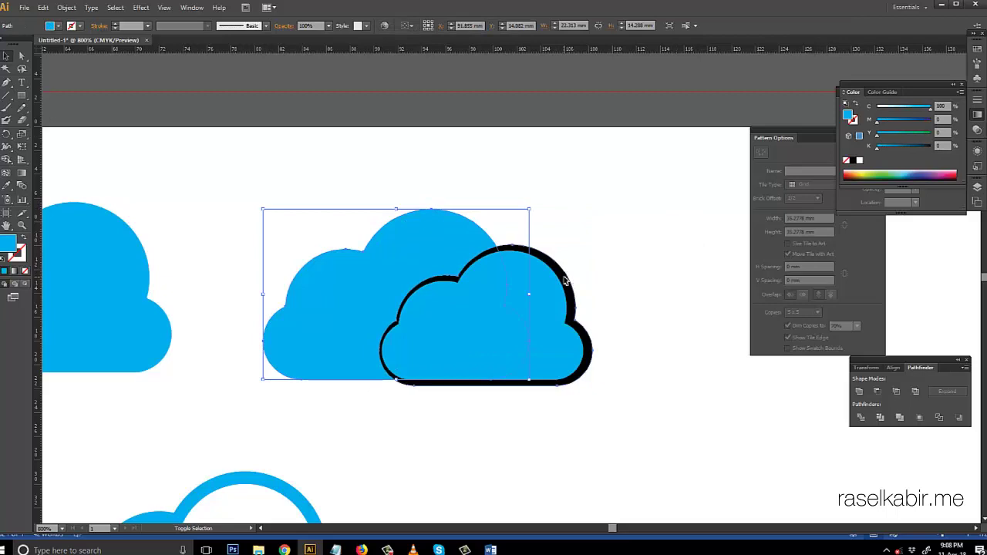
{"action": "left_click", "coordinate": [568, 285], "text": "shift"}
{"action": "left_click", "coordinate": [862, 397]}
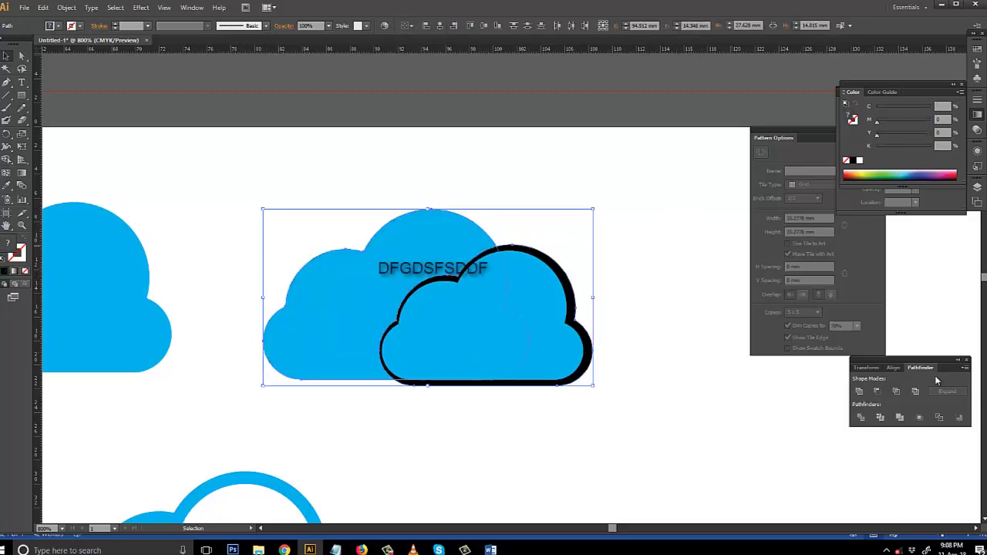
{"action": "left_click", "coordinate": [877, 391]}
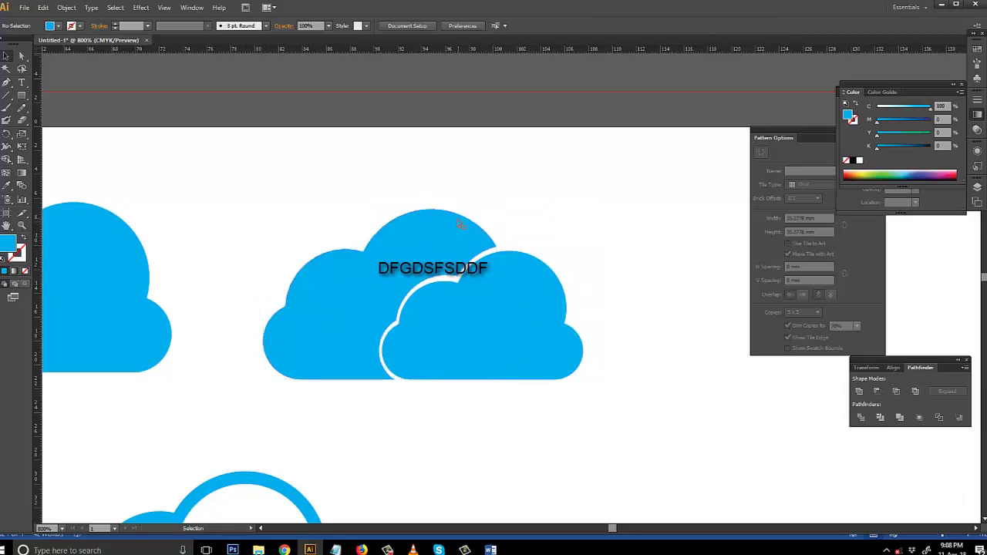
{"action": "left_click", "coordinate": [446, 412], "text": "ctrl"}
{"action": "key", "text": "ctrl+minus"}
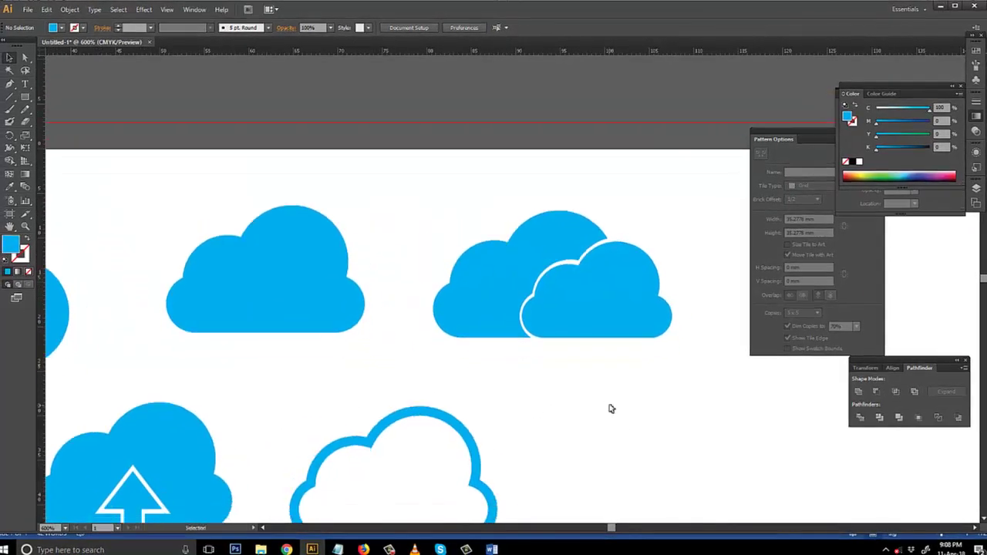
{"action": "key", "text": "ctrl+minus"}
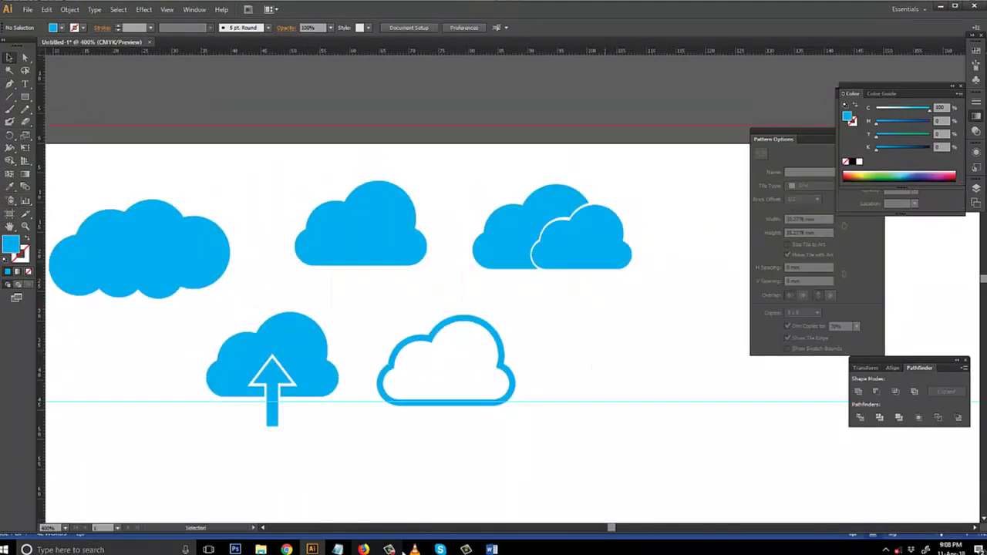